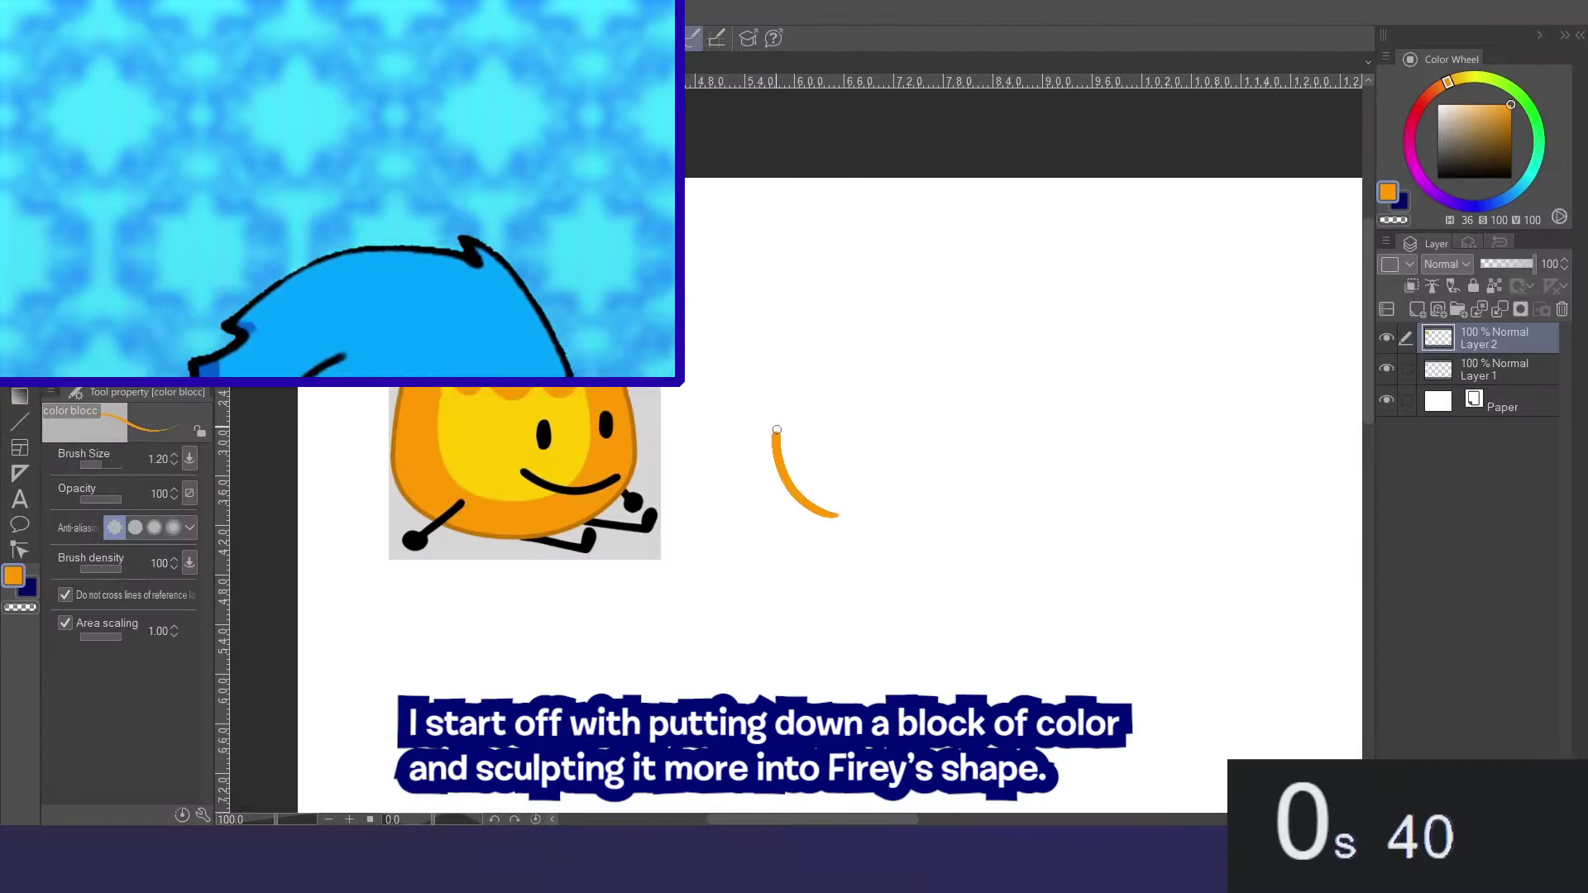
Outline Firey's rounded body with four flame tips in orange beside the reference and fill it with the same orange.
mouse_move(777, 430)
left_mouse_down()
mouse_move(807, 277)
mouse_move(933, 296)
mouse_move(1008, 265)
mouse_move(1027, 465)
mouse_move(838, 515)
left_mouse_up()
key("g")
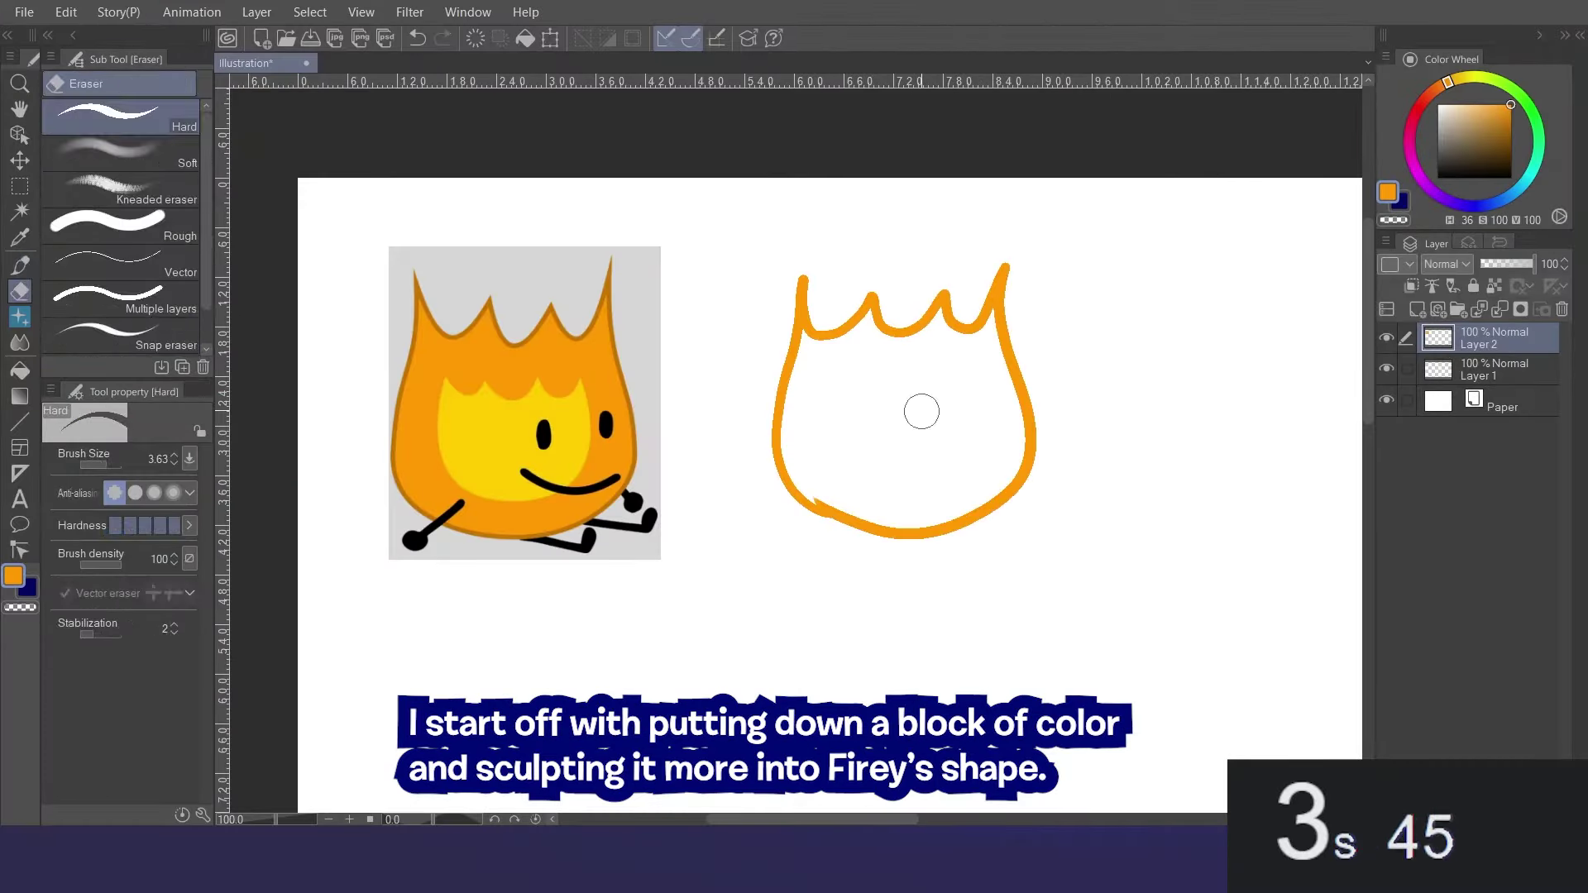
left_click(929, 432)
key("p")
Trim the right side and lower edge of the orange body with the transparent colour to match Firey's silhouette.
key("c")
mouse_move(1036, 400)
left_mouse_down()
mouse_move(1039, 422)
mouse_move(880, 525)
mouse_move(804, 506)
left_mouse_up()
key("ctrl+z")
mouse_move(1006, 263)
left_mouse_down()
mouse_move(1023, 467)
mouse_move(943, 525)
mouse_move(850, 532)
left_mouse_up()
mouse_move(1032, 469)
left_mouse_down()
mouse_move(934, 539)
mouse_move(821, 507)
left_mouse_up()
key("c")
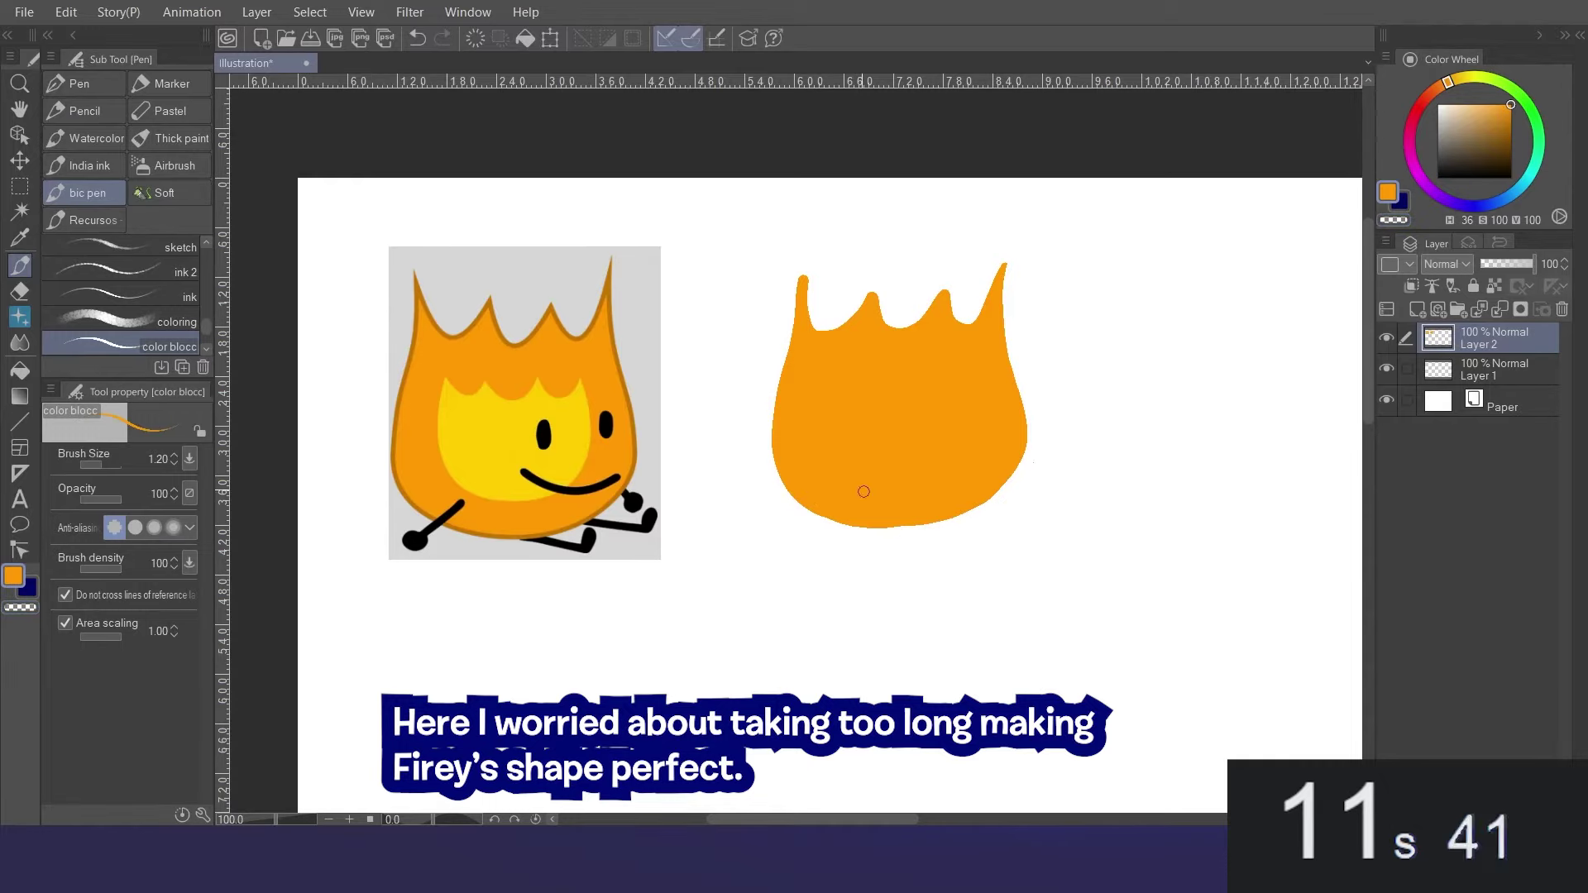
Erase around the flame tips and upper-left side of the orange body to make the tips thin and pointed.
key("c")
mouse_move(815, 280)
left_mouse_down()
mouse_move(859, 310)
mouse_move(837, 279)
mouse_move(797, 271)
mouse_move(781, 364)
left_mouse_up()
key("ctrl+z")
left_click_drag(798, 269, 773, 389)
left_click_drag(901, 297, 1001, 269)
Sample the reference's yellow, outline the scalloped inner flame on the orange body and fill it yellow.
left_click(564, 411, "alt")
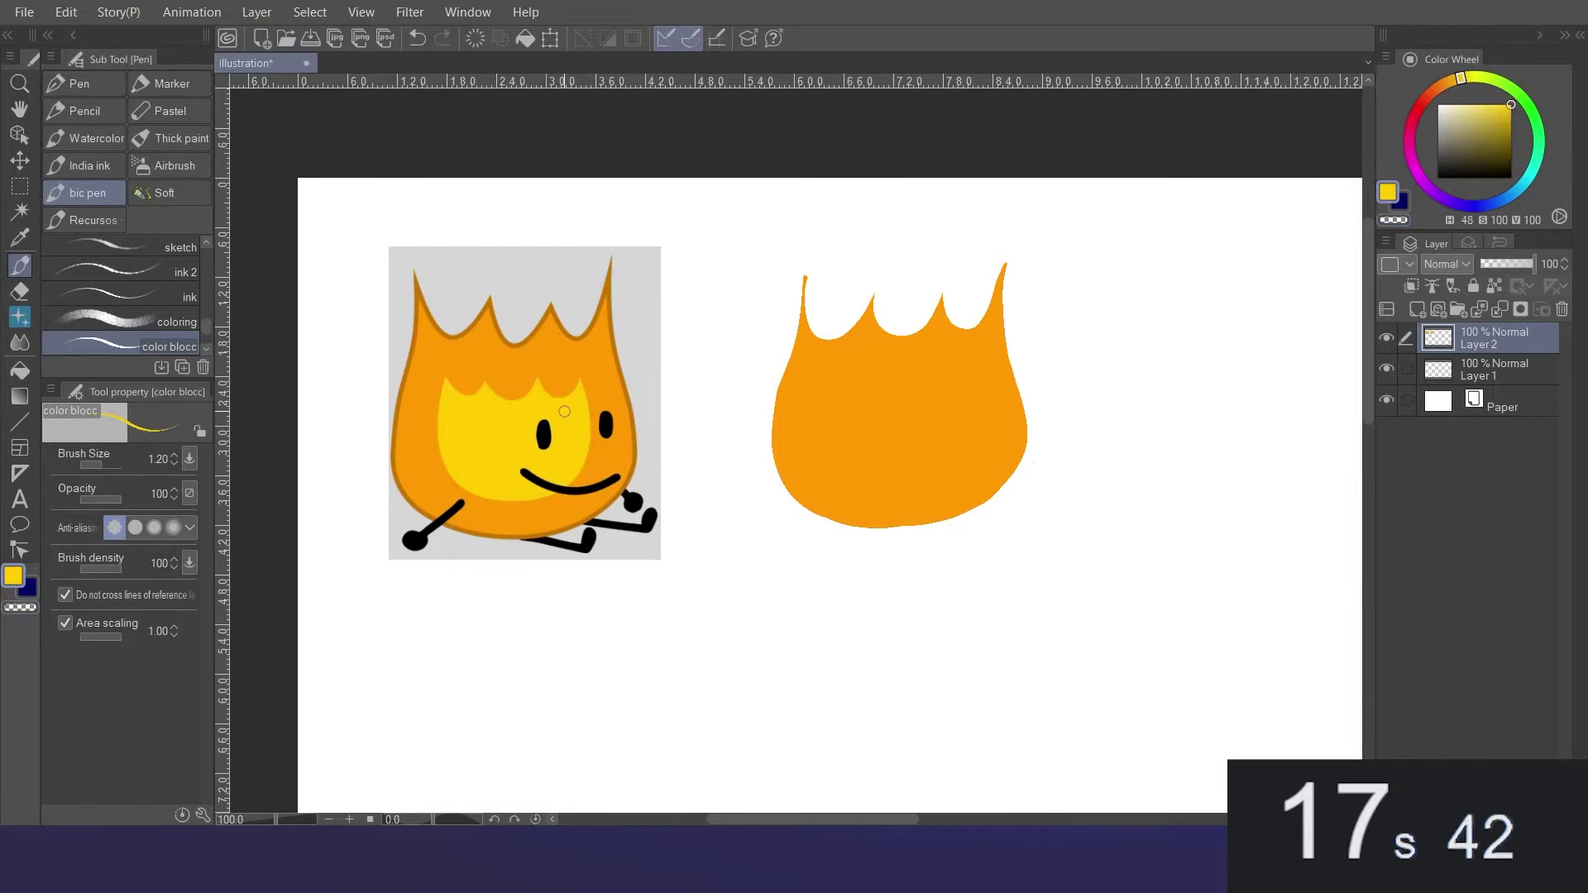
mouse_move(850, 484)
left_mouse_down()
mouse_move(825, 377)
mouse_move(942, 379)
mouse_move(981, 406)
mouse_move(877, 502)
mouse_move(837, 490)
left_mouse_up()
key("b")
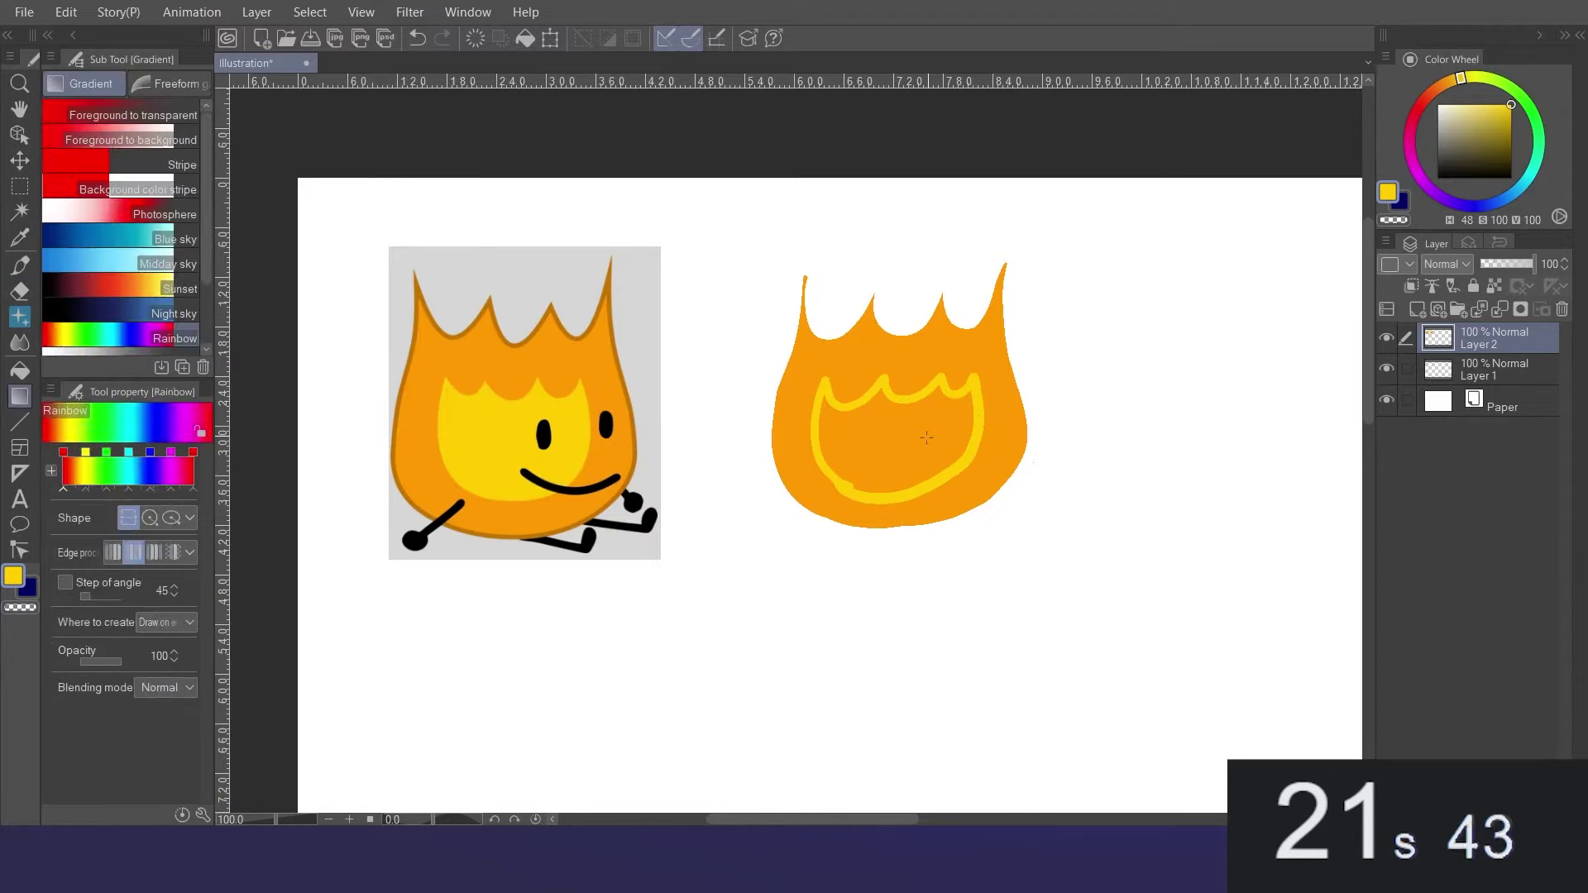
left_click(936, 430)
Sample the body's orange and paint over the yellow patch's sides, underside and scalloped upper edge to refine its shape.
key("p")
left_click(981, 358, "alt")
mouse_move(985, 415)
left_mouse_down()
mouse_move(943, 501)
mouse_move(831, 484)
left_mouse_up()
mouse_move(826, 381)
left_mouse_down()
mouse_move(872, 386)
mouse_move(932, 354)
mouse_move(934, 387)
mouse_move(969, 363)
left_mouse_up()
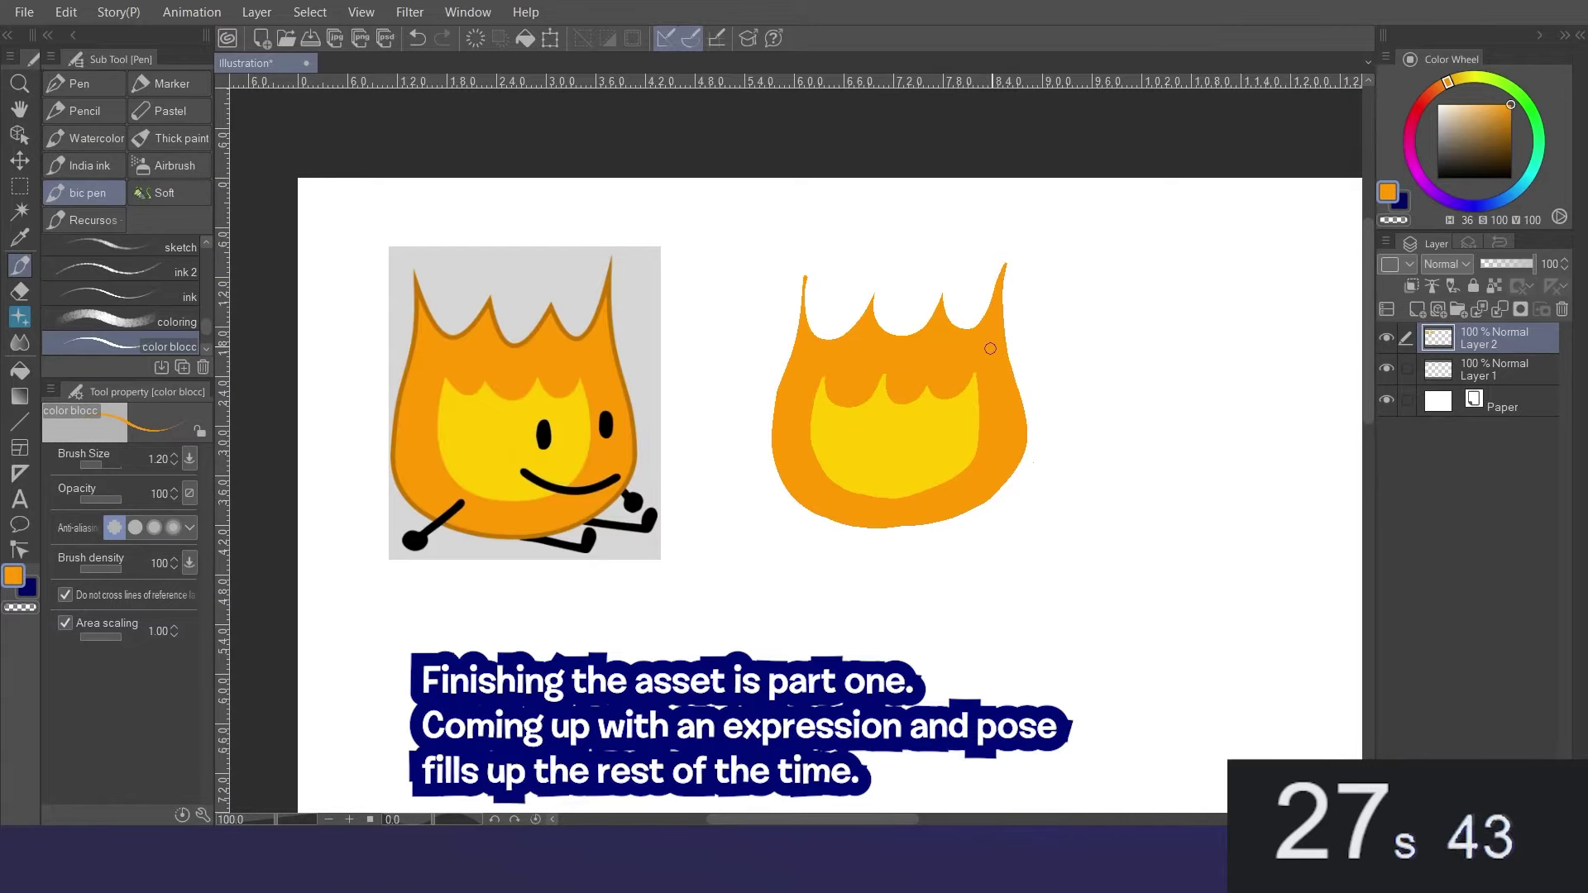
Switch to black and draw Firey's eyes and mouth on the yellow patch.
left_click(955, 429, "alt")
left_click(1437, 178)
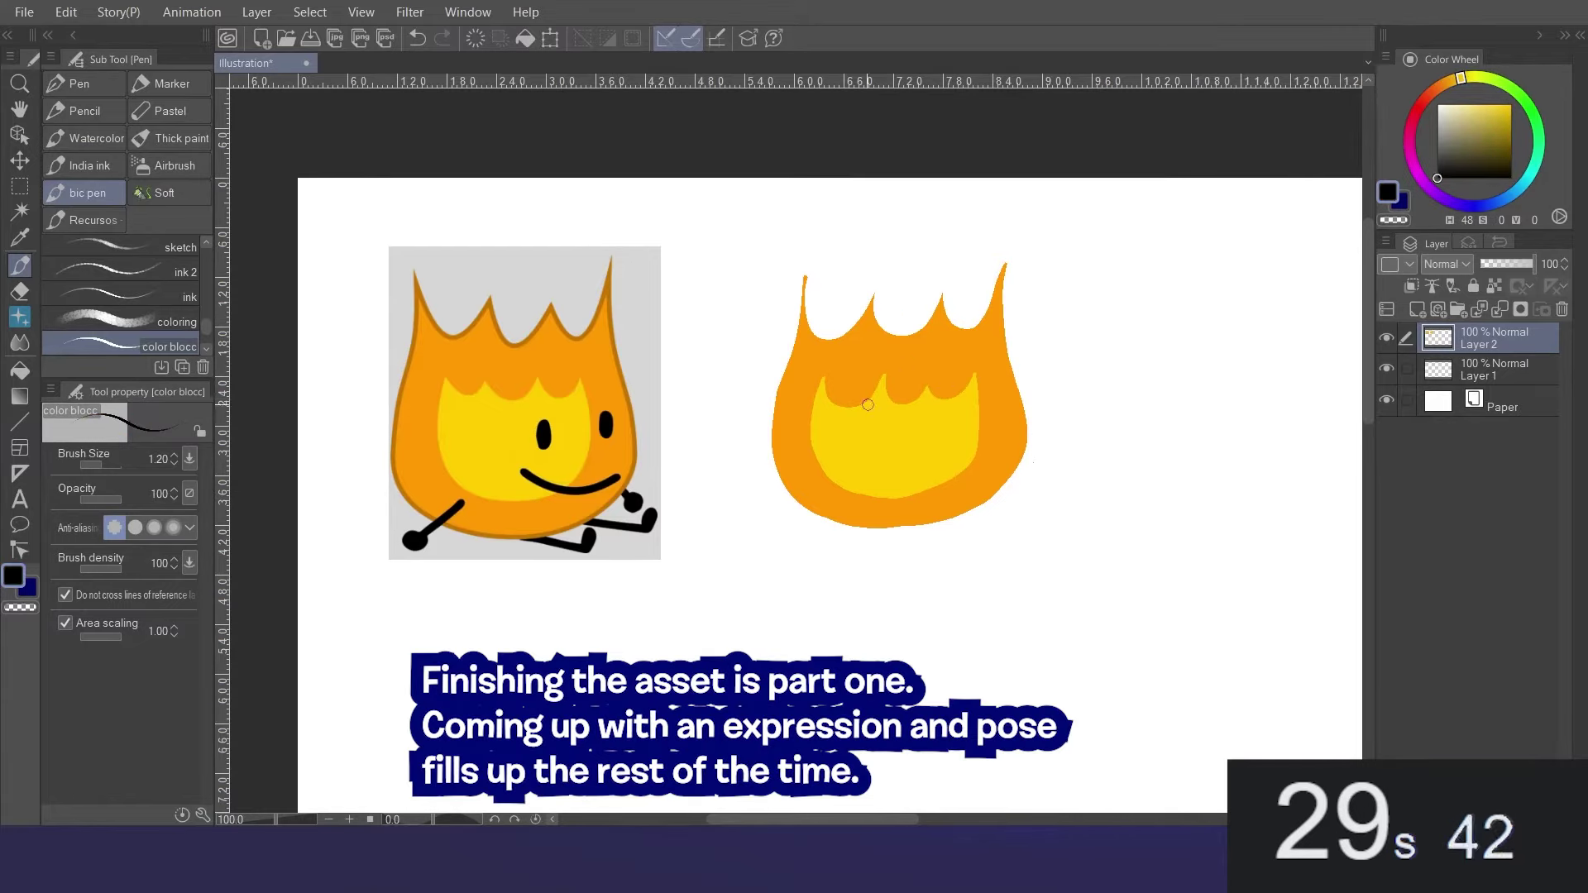
left_click_drag(863, 367, 880, 377)
mouse_move(850, 454)
left_mouse_down()
mouse_move(914, 479)
mouse_move(945, 467)
left_mouse_up()
Draw Firey's two legs below the body and an arm on each side in black.
left_click_drag(941, 526, 970, 570)
left_click_drag(858, 530, 811, 595)
left_click_drag(777, 469, 755, 423)
mouse_move(1002, 491)
left_mouse_down()
mouse_move(1019, 482)
mouse_move(1025, 519)
left_mouse_up()
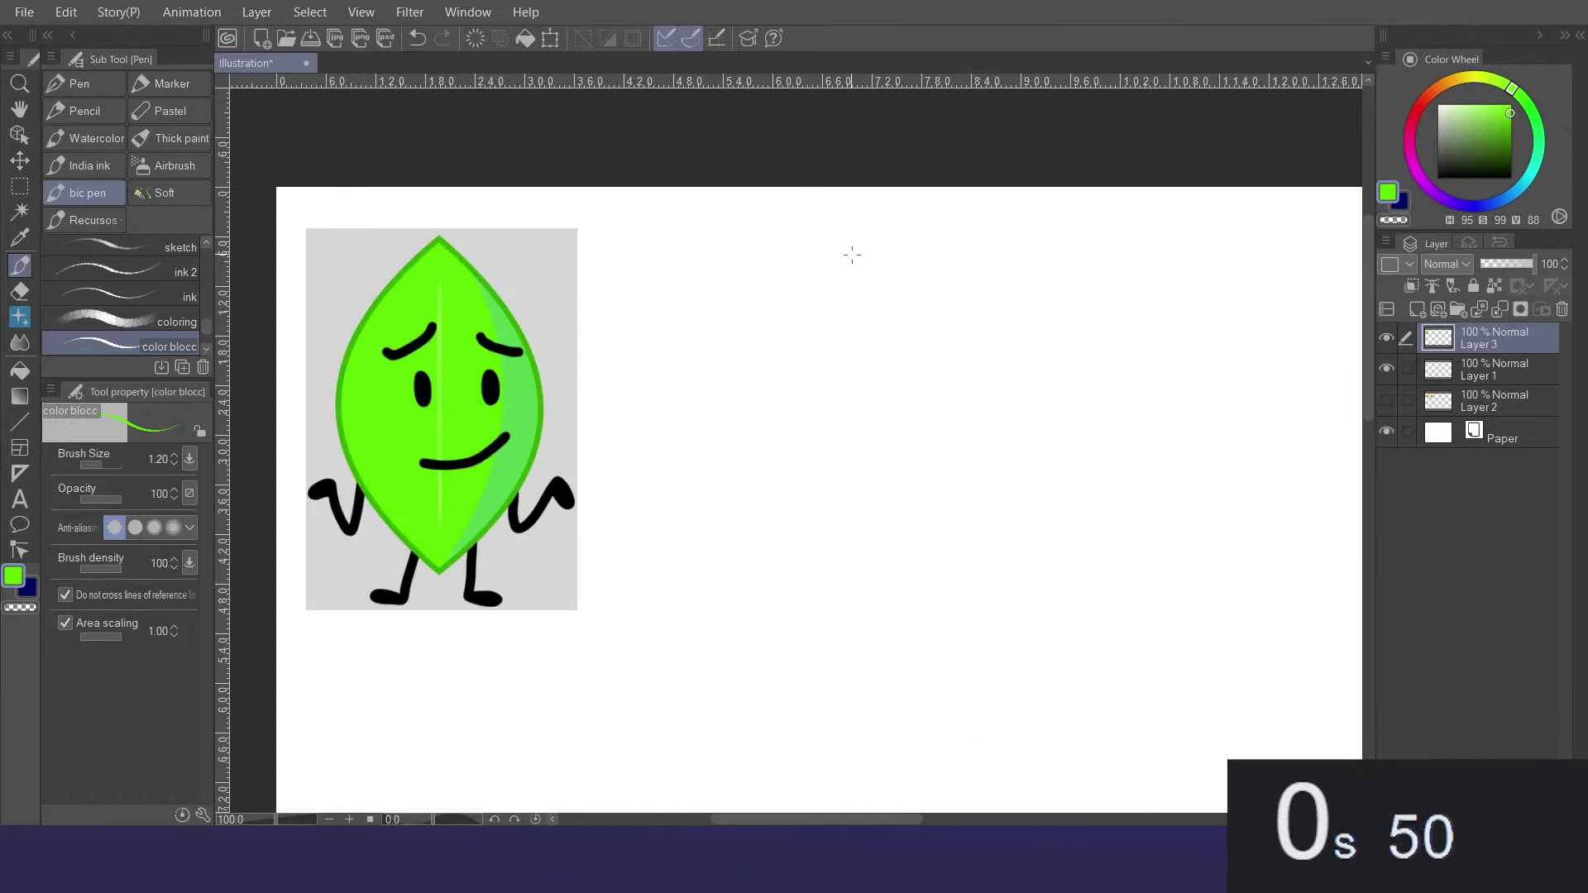
Draw a solid bright green leaf-shaped body with pointed ends beside the Leafy reference and smooth its edges.
mouse_move(851, 253)
left_mouse_down()
mouse_move(816, 284)
mouse_move(791, 424)
mouse_move(843, 511)
mouse_move(851, 275)
mouse_move(847, 520)
left_mouse_up()
key("ctrl+z")
mouse_move(851, 265)
left_mouse_down()
mouse_move(803, 324)
mouse_move(779, 409)
mouse_move(845, 517)
left_mouse_up()
mouse_move(853, 265)
left_mouse_down()
mouse_move(901, 389)
mouse_move(884, 478)
left_mouse_up()
key("ctrl+z")
mouse_move(853, 265)
left_mouse_down()
mouse_move(905, 348)
mouse_move(897, 459)
mouse_move(850, 513)
mouse_move(918, 397)
left_mouse_up()
left_click_drag(853, 273, 830, 464)
mouse_move(804, 319)
left_mouse_down()
mouse_move(778, 440)
mouse_move(826, 482)
left_mouse_up()
left_click_drag(856, 262, 896, 304)
key("ctrl+z")
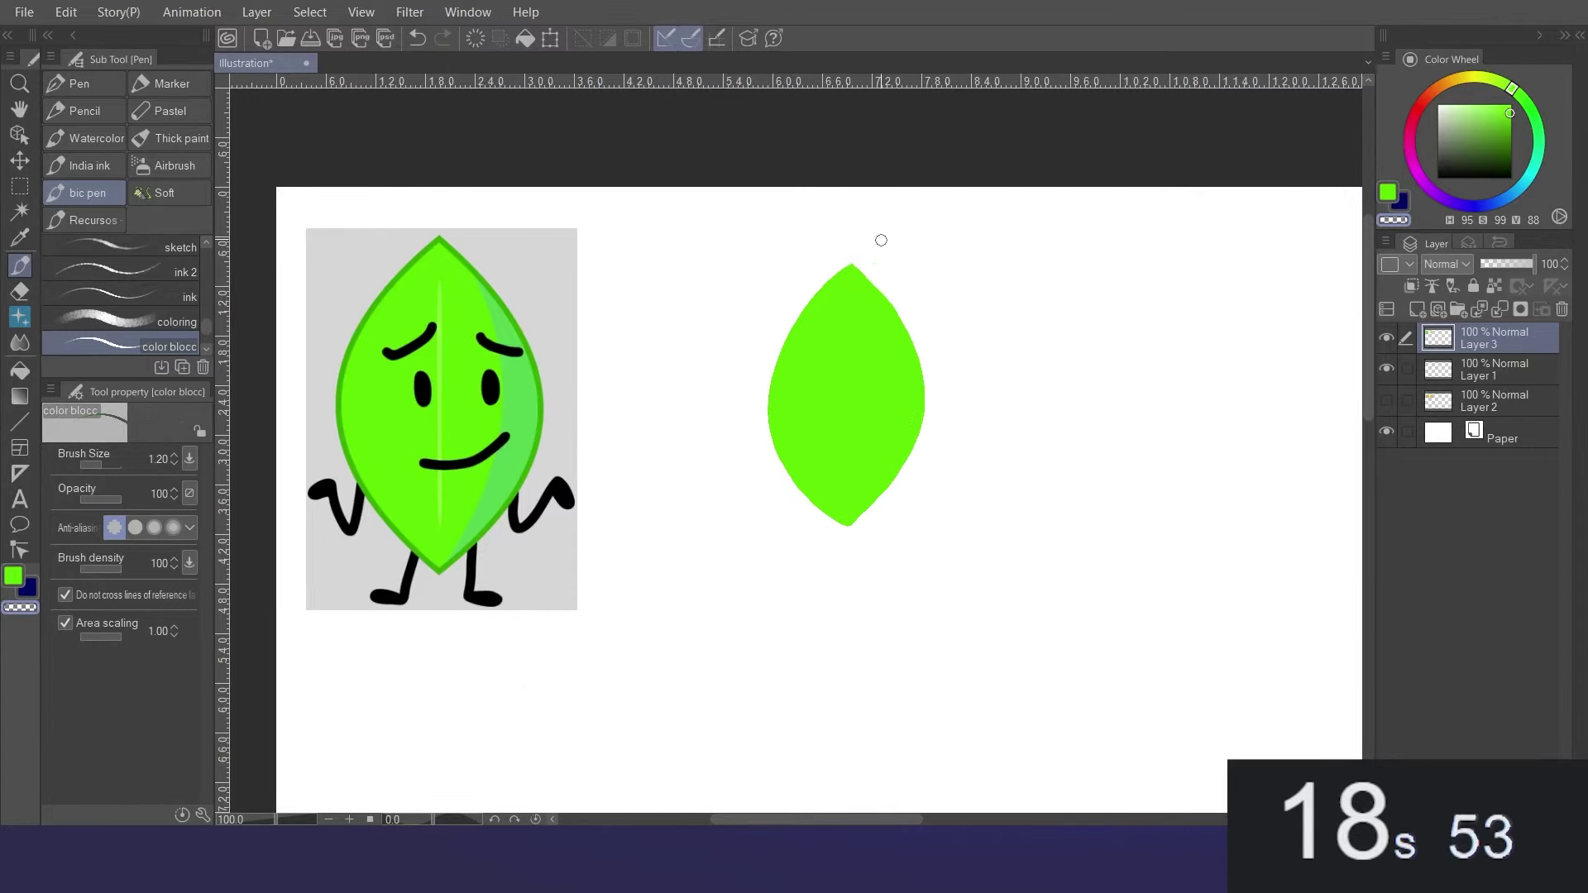
Sample the reference's pale vein colour and draw a vertical vein down the middle of the leaf.
left_click(443, 425, "alt")
left_click_drag(850, 288, 849, 503)
key("ctrl+z")
Lock the layer's transparent pixels and shade the leaf's right side in sampled teal green, refining its inner edge with bright green.
left_click(526, 405, "alt")
left_click(1493, 285)
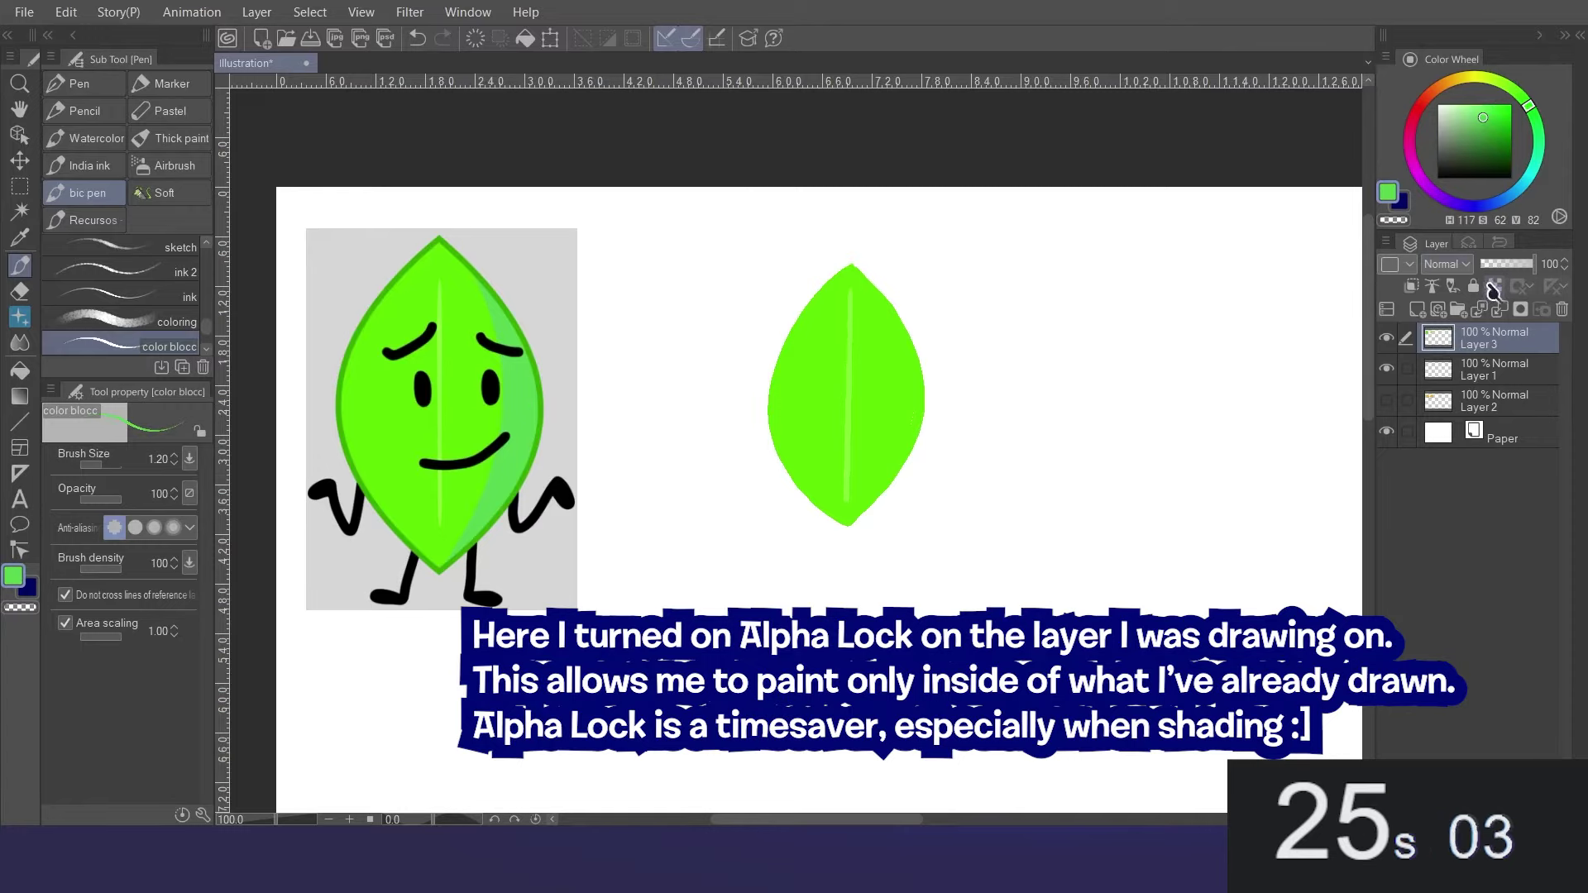
mouse_move(883, 320)
left_mouse_down()
mouse_move(896, 405)
mouse_move(876, 483)
left_mouse_up()
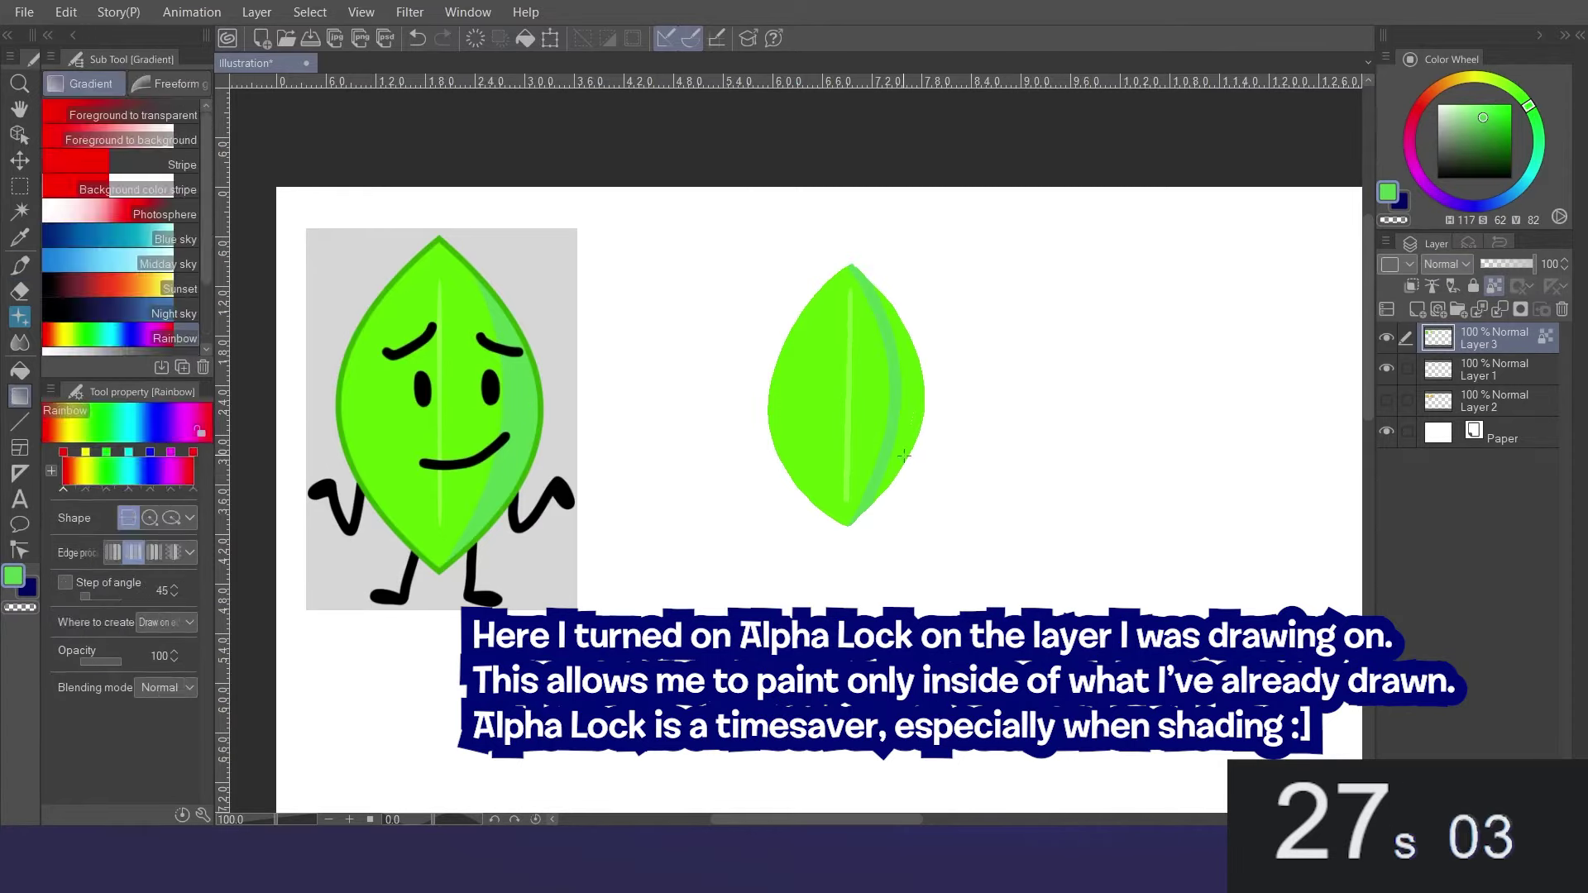
left_click(867, 373, "alt")
mouse_move(849, 276)
left_mouse_down()
mouse_move(876, 330)
mouse_move(884, 429)
mouse_move(856, 511)
left_mouse_up()
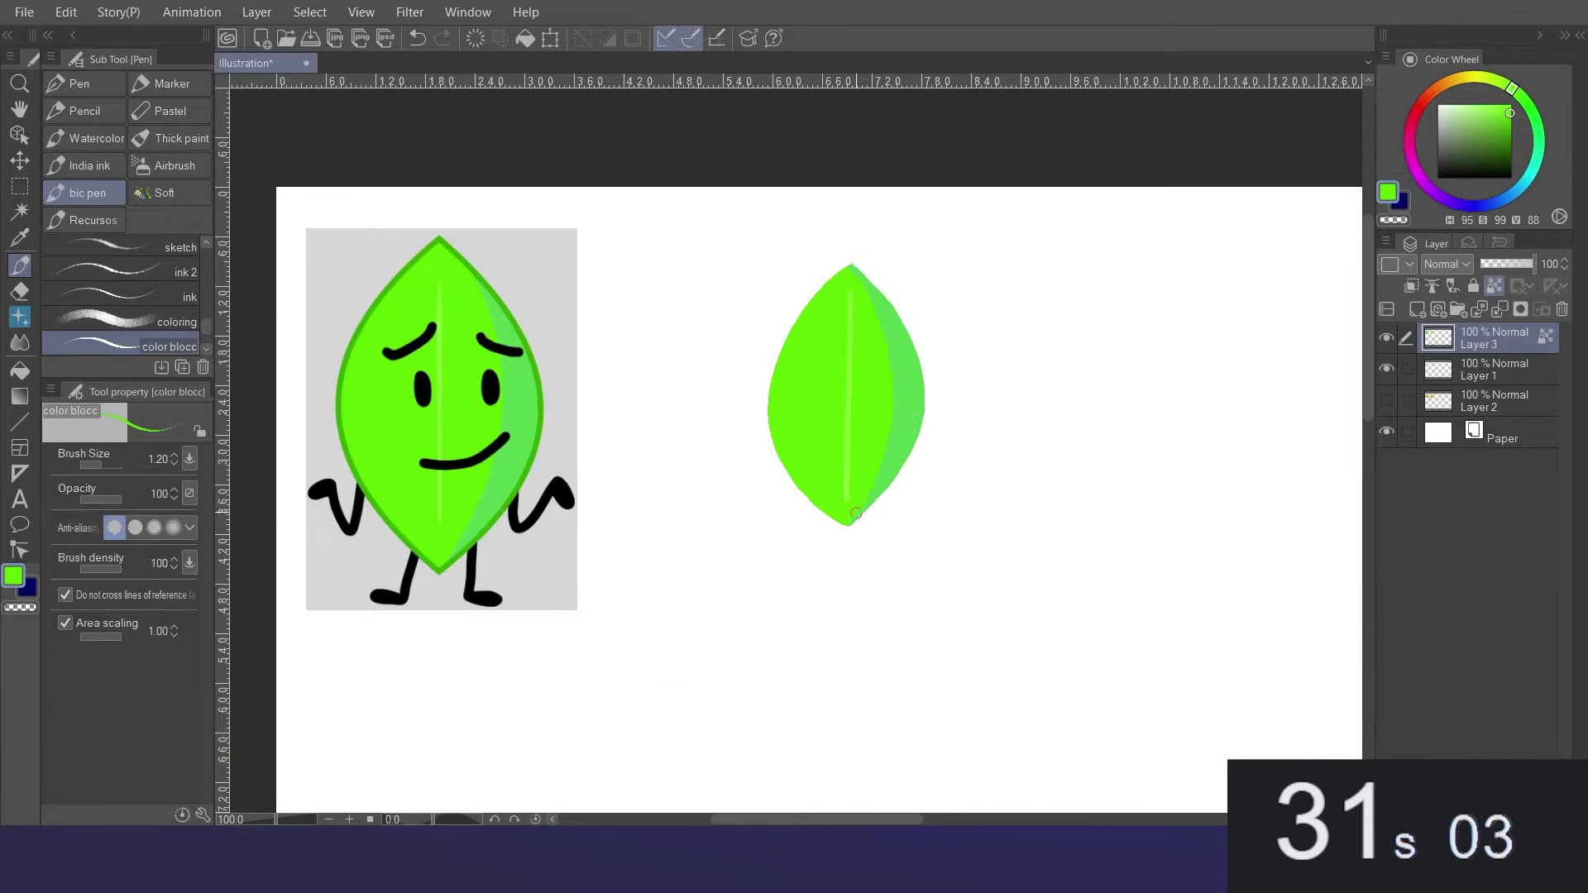
Switch to black and draw Leafy's two eyes, a raised eyebrow and an open smiling mouth.
left_click(1438, 179)
mouse_move(828, 360)
left_mouse_down()
mouse_move(817, 380)
mouse_move(859, 373)
left_mouse_up()
left_click_drag(872, 318, 879, 352)
mouse_move(812, 411)
left_mouse_down()
mouse_move(870, 436)
mouse_move(834, 435)
mouse_move(862, 460)
left_mouse_up()
key("ctrl+y")
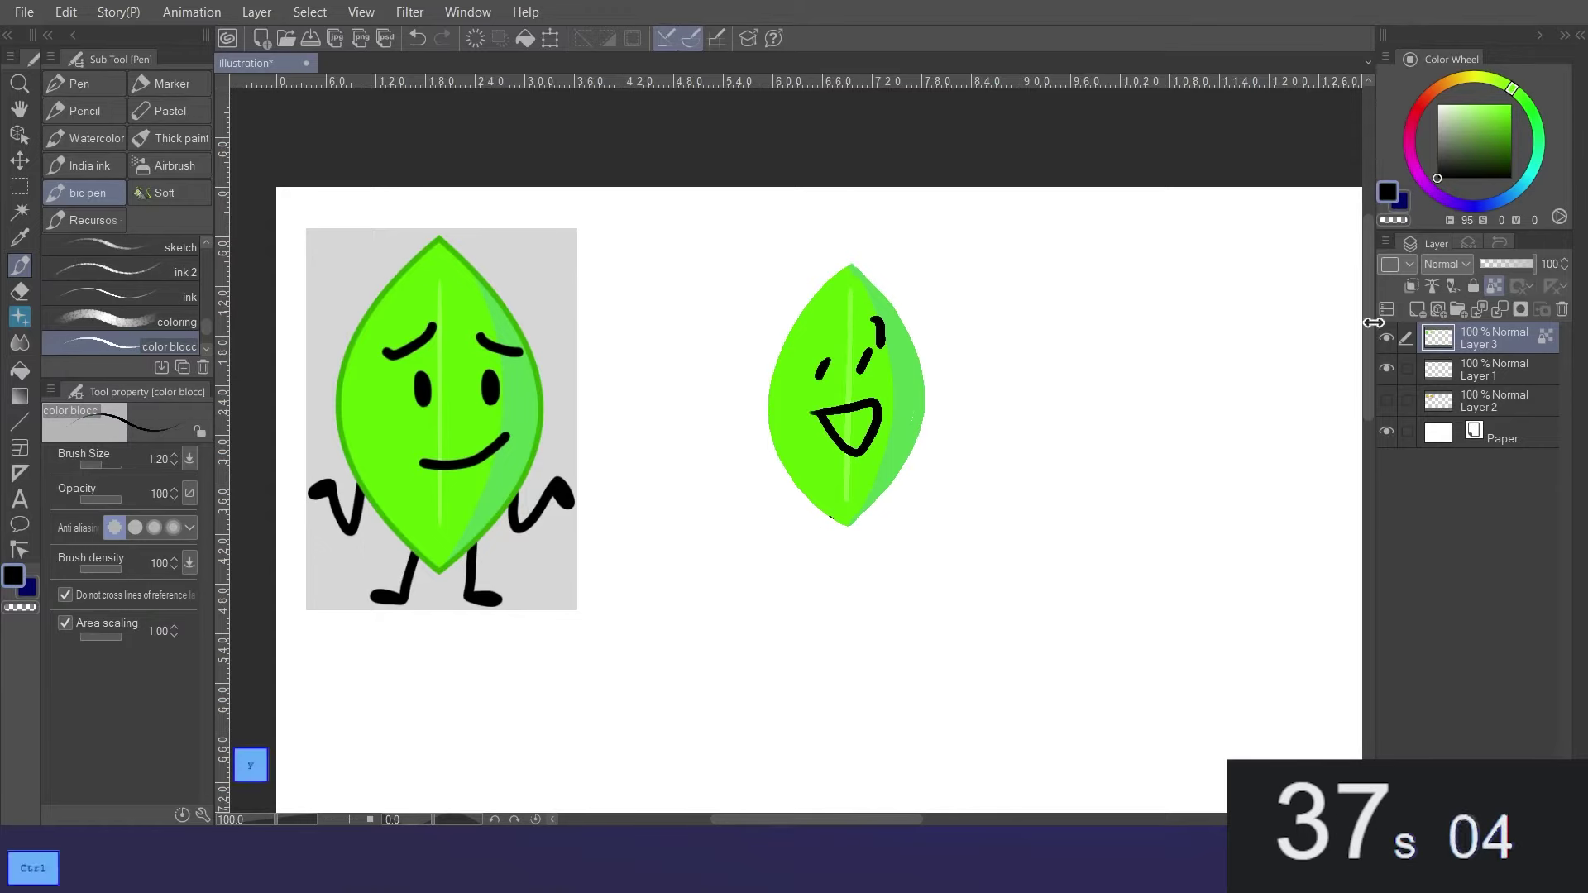
left_click(1494, 287)
key("ctrl+z")
key("ctrl+z")
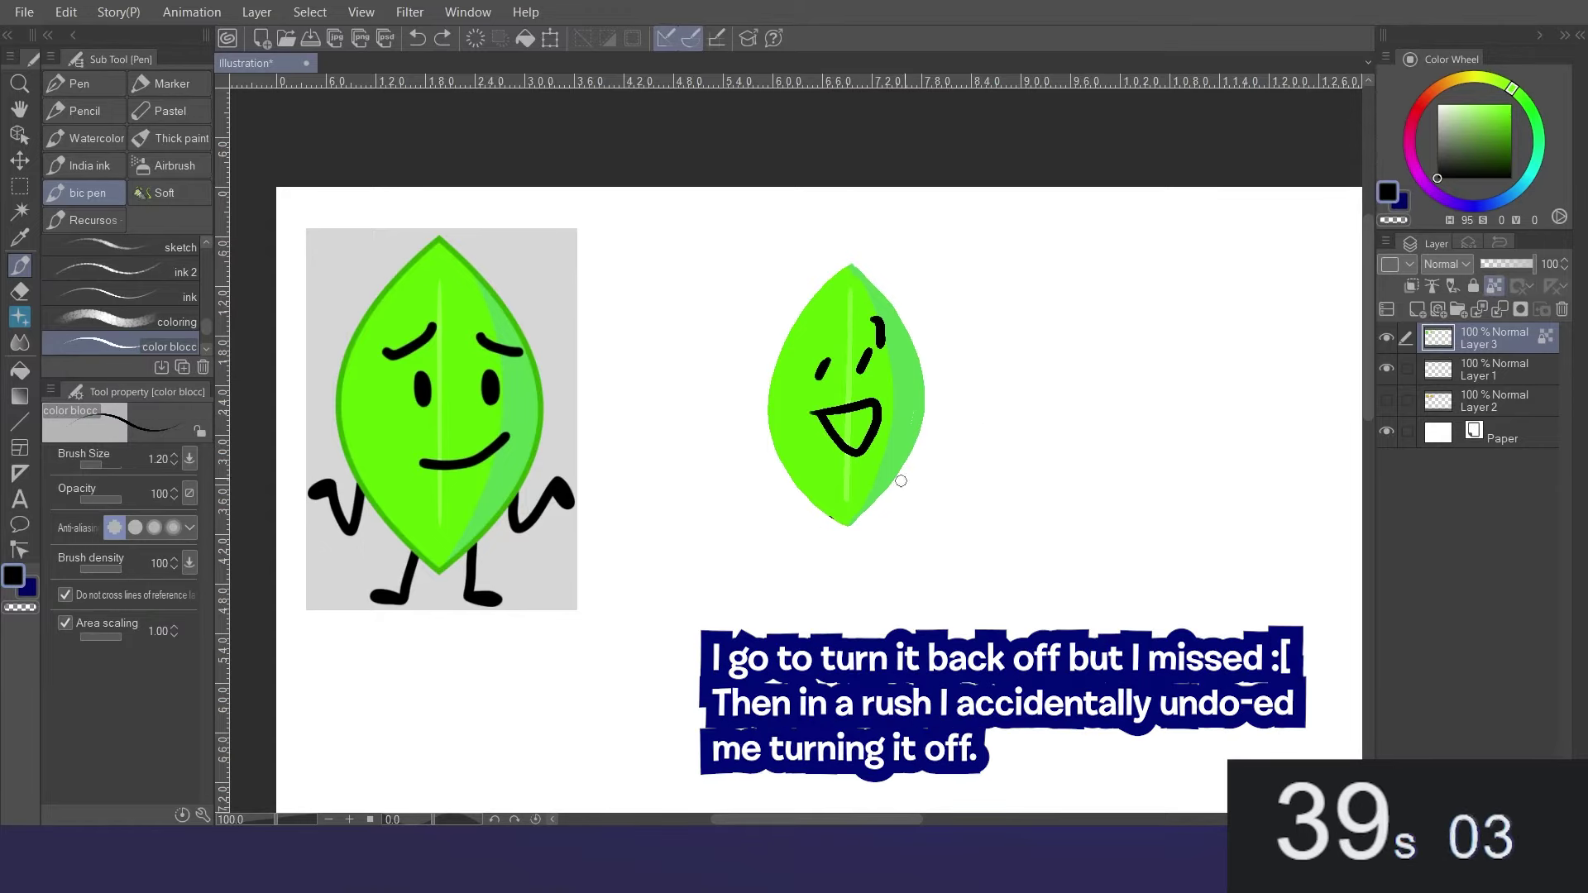
key("ctrl+z")
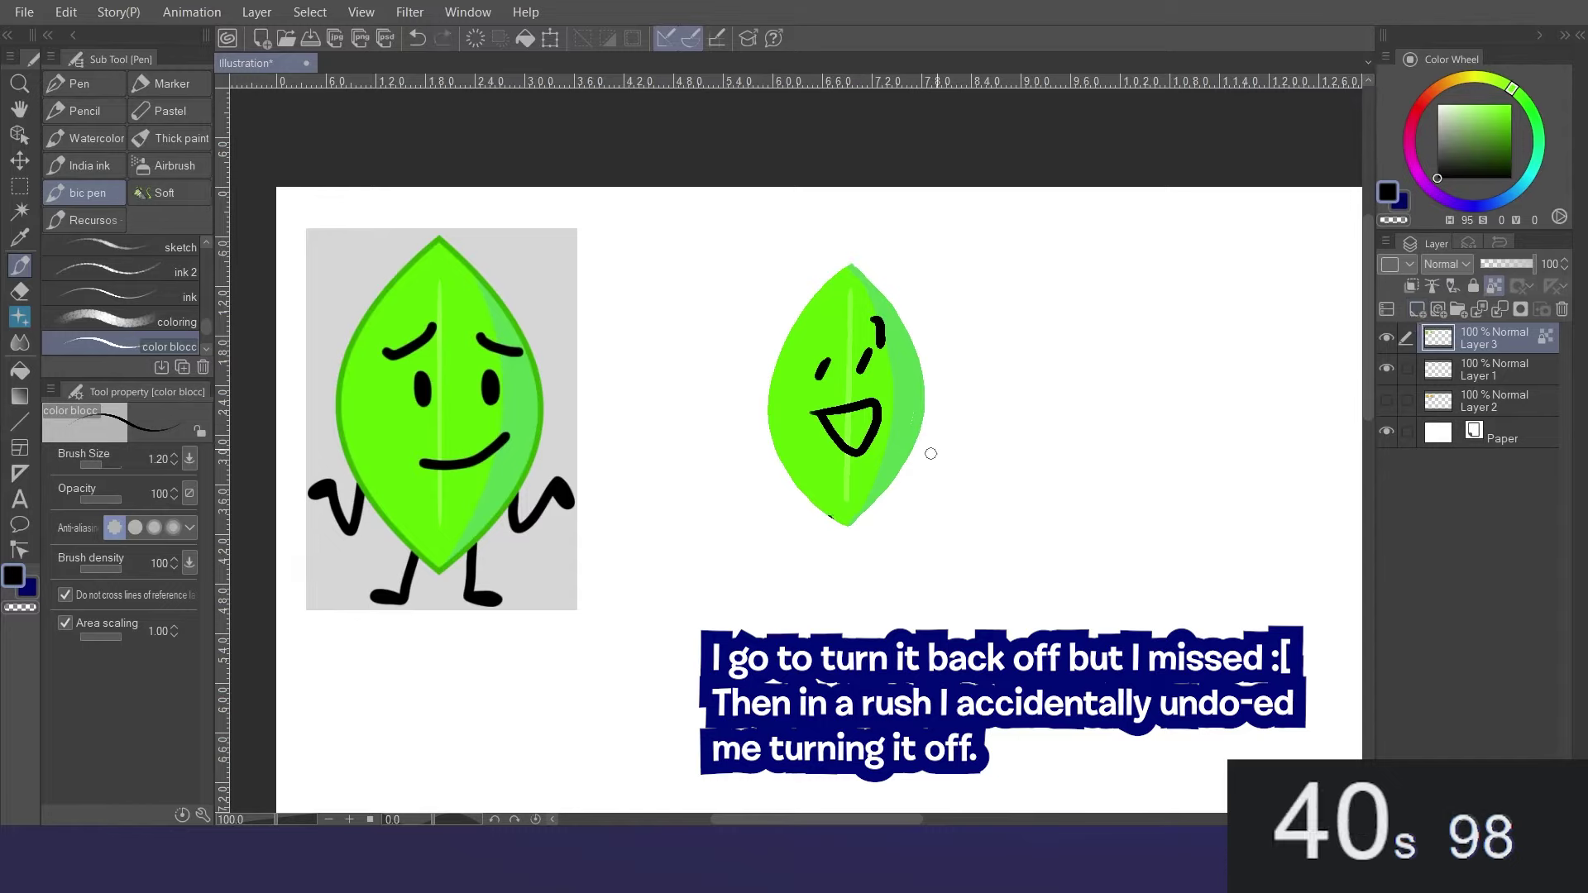
Unlock the layer's transparent pixels and draw Leafy's legs and arms in black around the leaf.
left_click(1494, 286)
mouse_move(831, 513)
left_mouse_down()
mouse_move(792, 542)
mouse_move(783, 520)
mouse_move(883, 536)
left_mouse_up()
mouse_move(903, 476)
left_mouse_down()
mouse_move(937, 467)
mouse_move(926, 478)
left_mouse_up()
mouse_move(765, 471)
left_mouse_down()
mouse_move(746, 463)
mouse_move(751, 443)
mouse_move(861, 432)
left_mouse_up()
Fill Leafy's open mouth with black and a white row of upper teeth.
left_click(864, 422, "alt")
key("g")
left_click_drag(857, 419, 859, 412)
key("g")
key("ctrl+z")
left_click(860, 414)
left_click(844, 419)
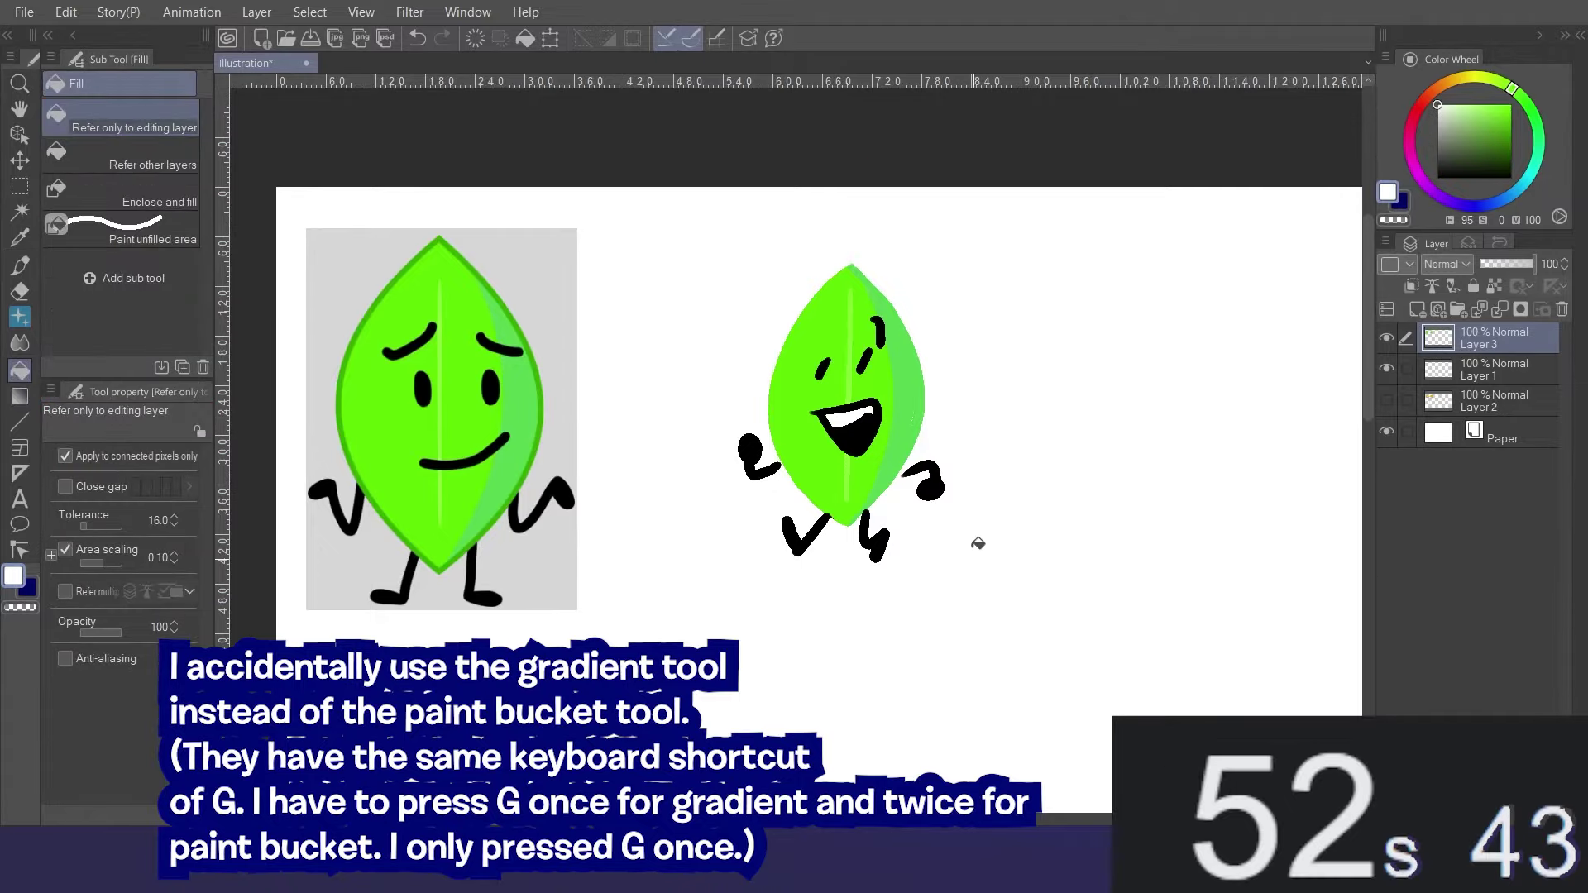
key("p")
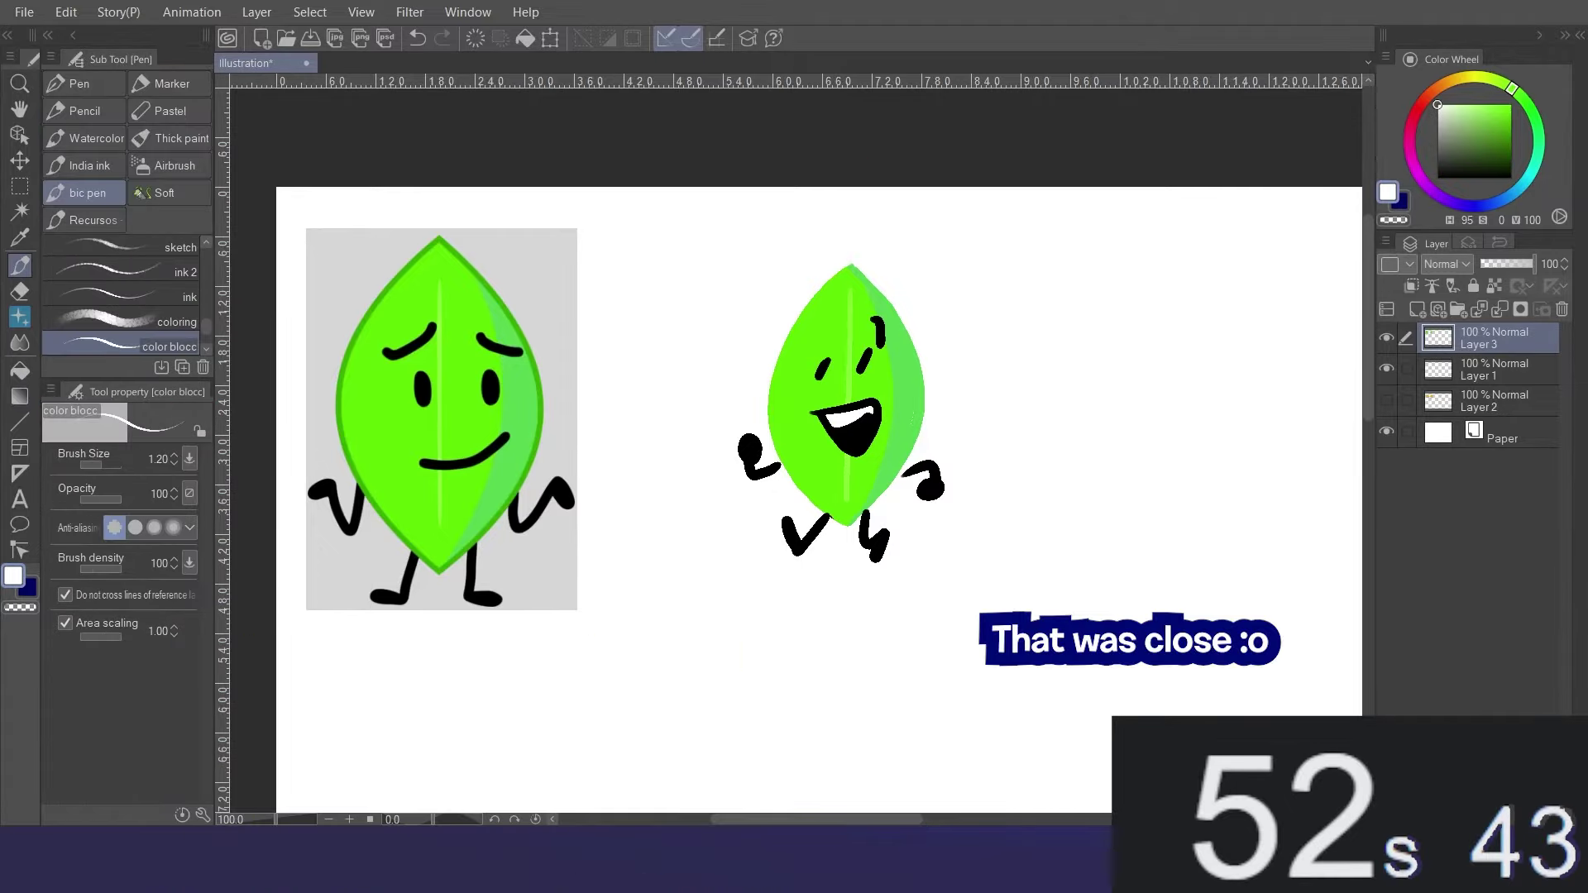
Outline the front face of Blocky's cube in red beside the reference and fill it with red.
mouse_move(782, 302)
left_mouse_down()
mouse_move(780, 449)
mouse_move(849, 290)
mouse_move(984, 280)
mouse_move(981, 394)
mouse_move(814, 448)
left_mouse_up()
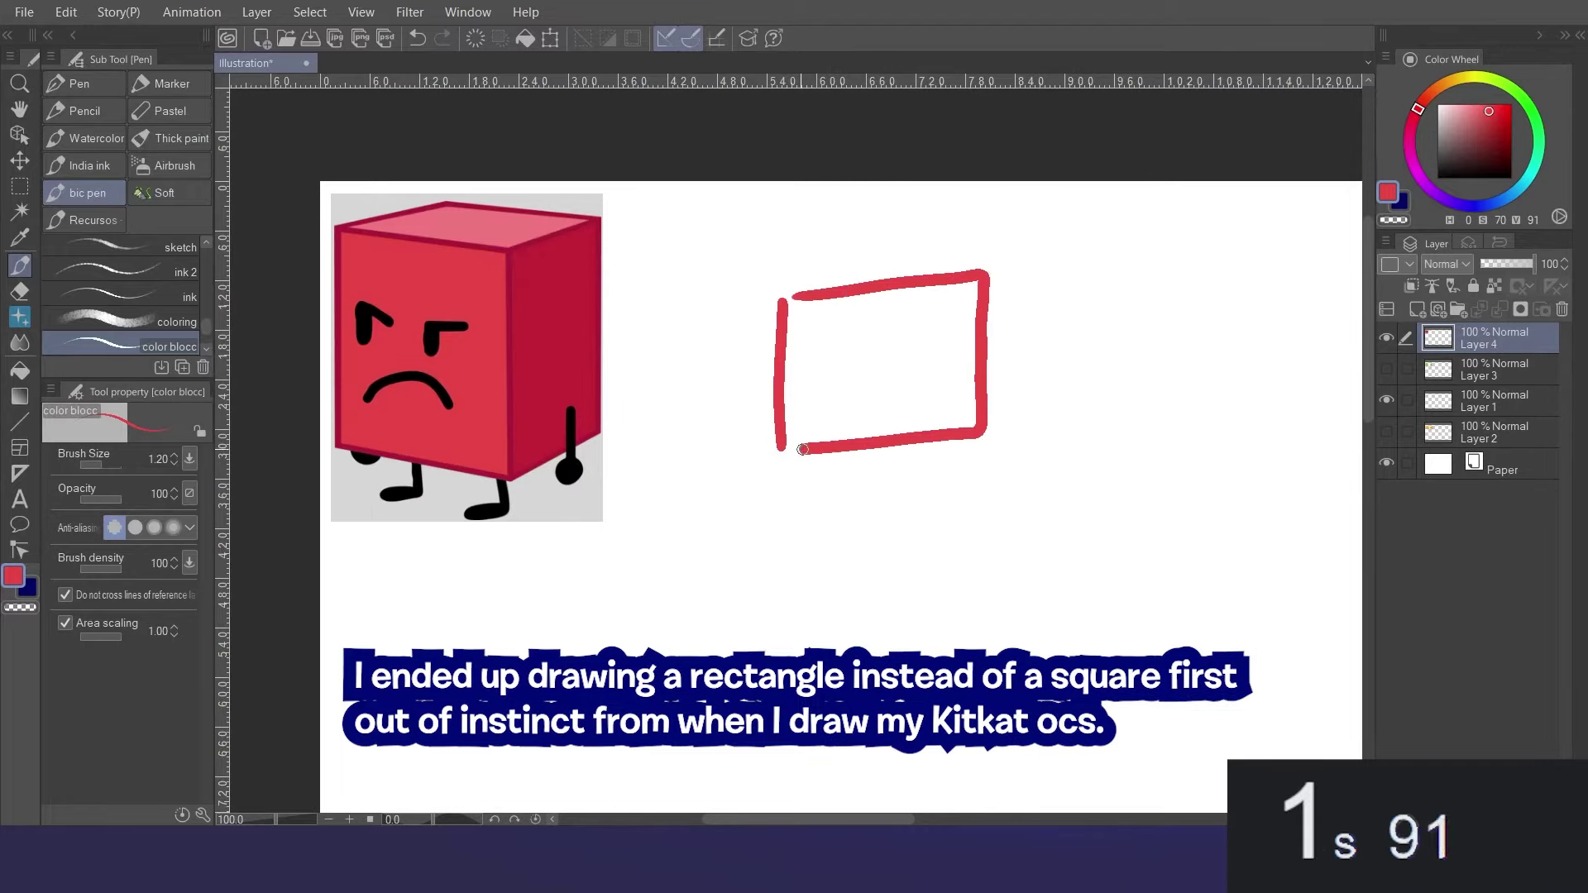
key("ctrl+z")
mouse_move(782, 295)
left_mouse_down()
mouse_move(959, 271)
mouse_move(963, 302)
mouse_move(956, 447)
mouse_move(779, 454)
left_mouse_up()
key("g")
left_click(864, 382)
key("p")
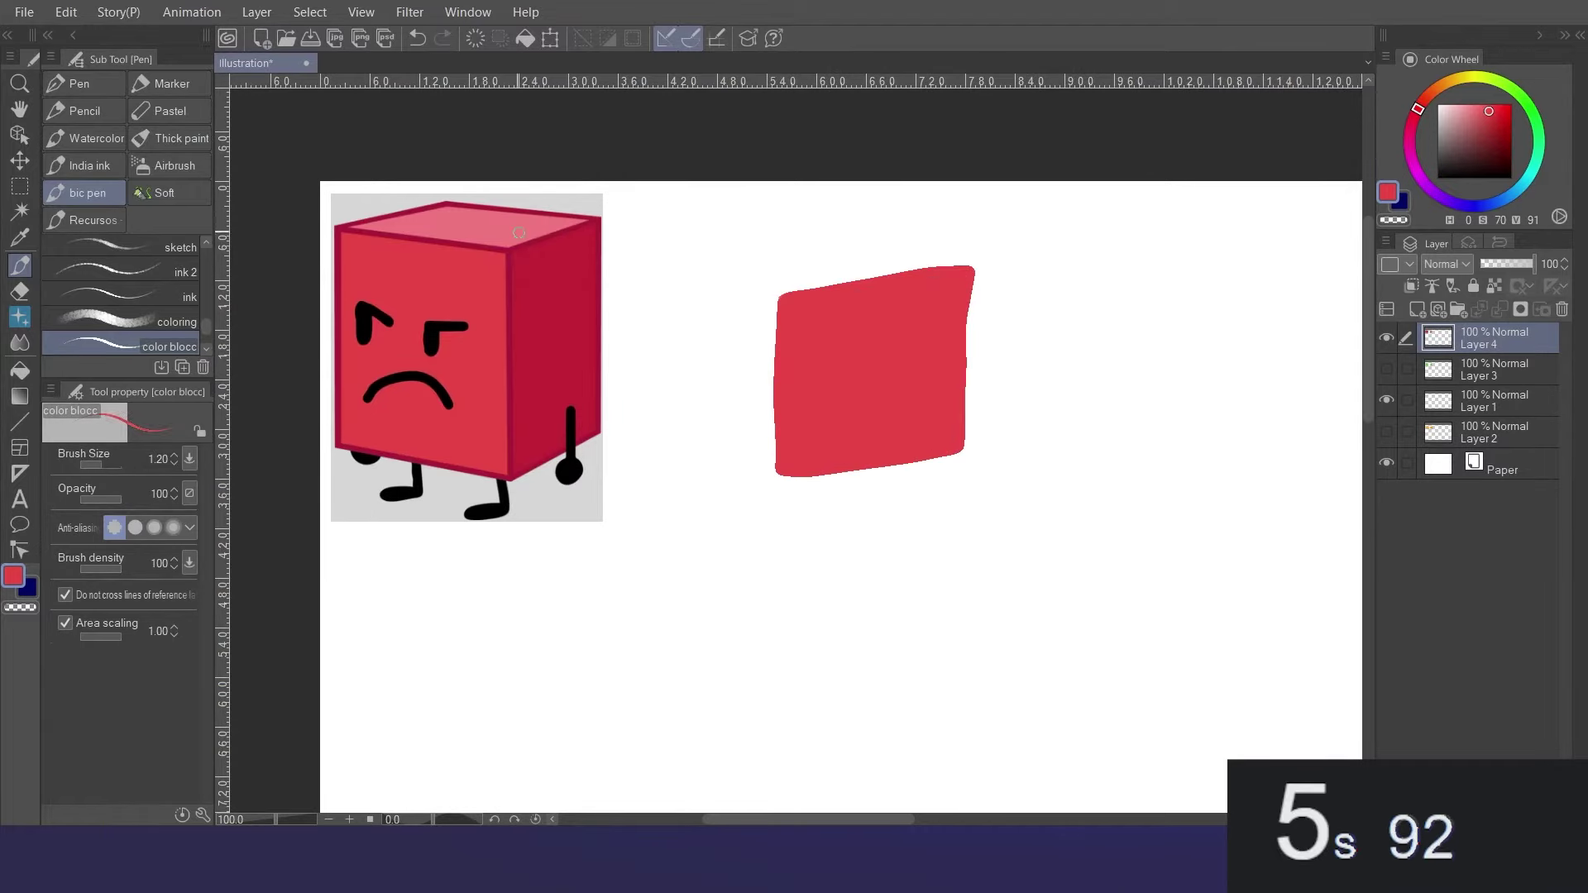
Sample the reference's light pink, outline the cube's top face and fill it.
left_click(531, 242, "alt")
left_click_drag(774, 292, 709, 239)
mouse_move(969, 268)
left_mouse_down()
mouse_move(877, 218)
mouse_move(709, 240)
left_mouse_up()
key("g")
left_click(815, 259)
Sample the reference's dark red, outline the cube's left side face and fill it.
left_click(571, 358, "alt")
key("p")
mouse_move(704, 240)
left_mouse_down()
mouse_move(703, 406)
mouse_move(776, 472)
left_mouse_up()
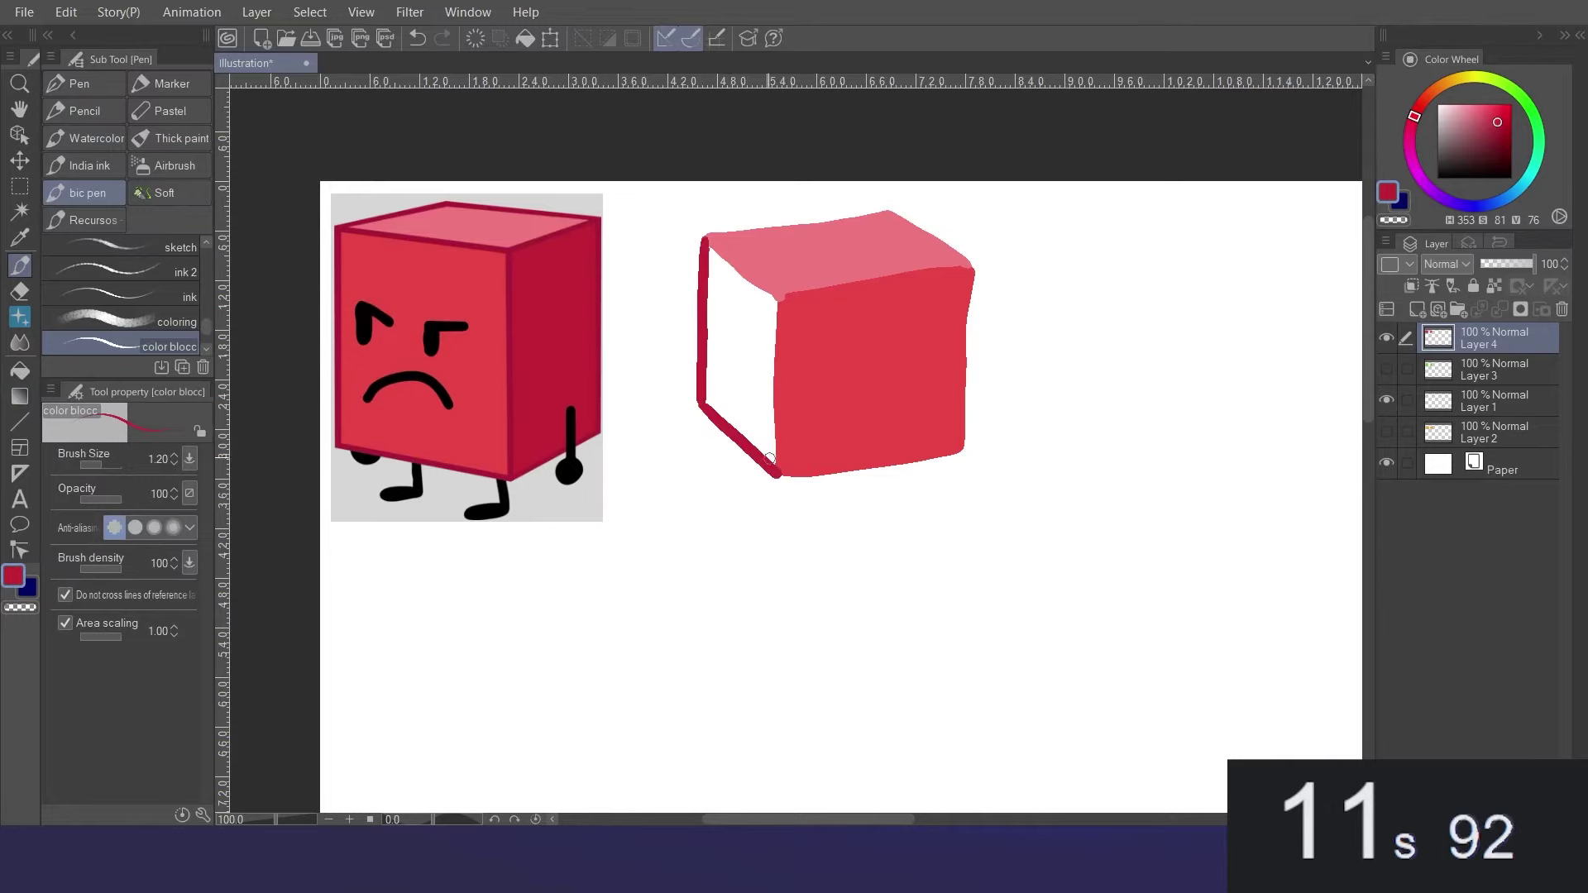
key("g")
left_click(763, 405)
Clean up the edges where the cube's front, side and top faces meet, using their sampled reds.
left_click(842, 391, "alt")
key("p")
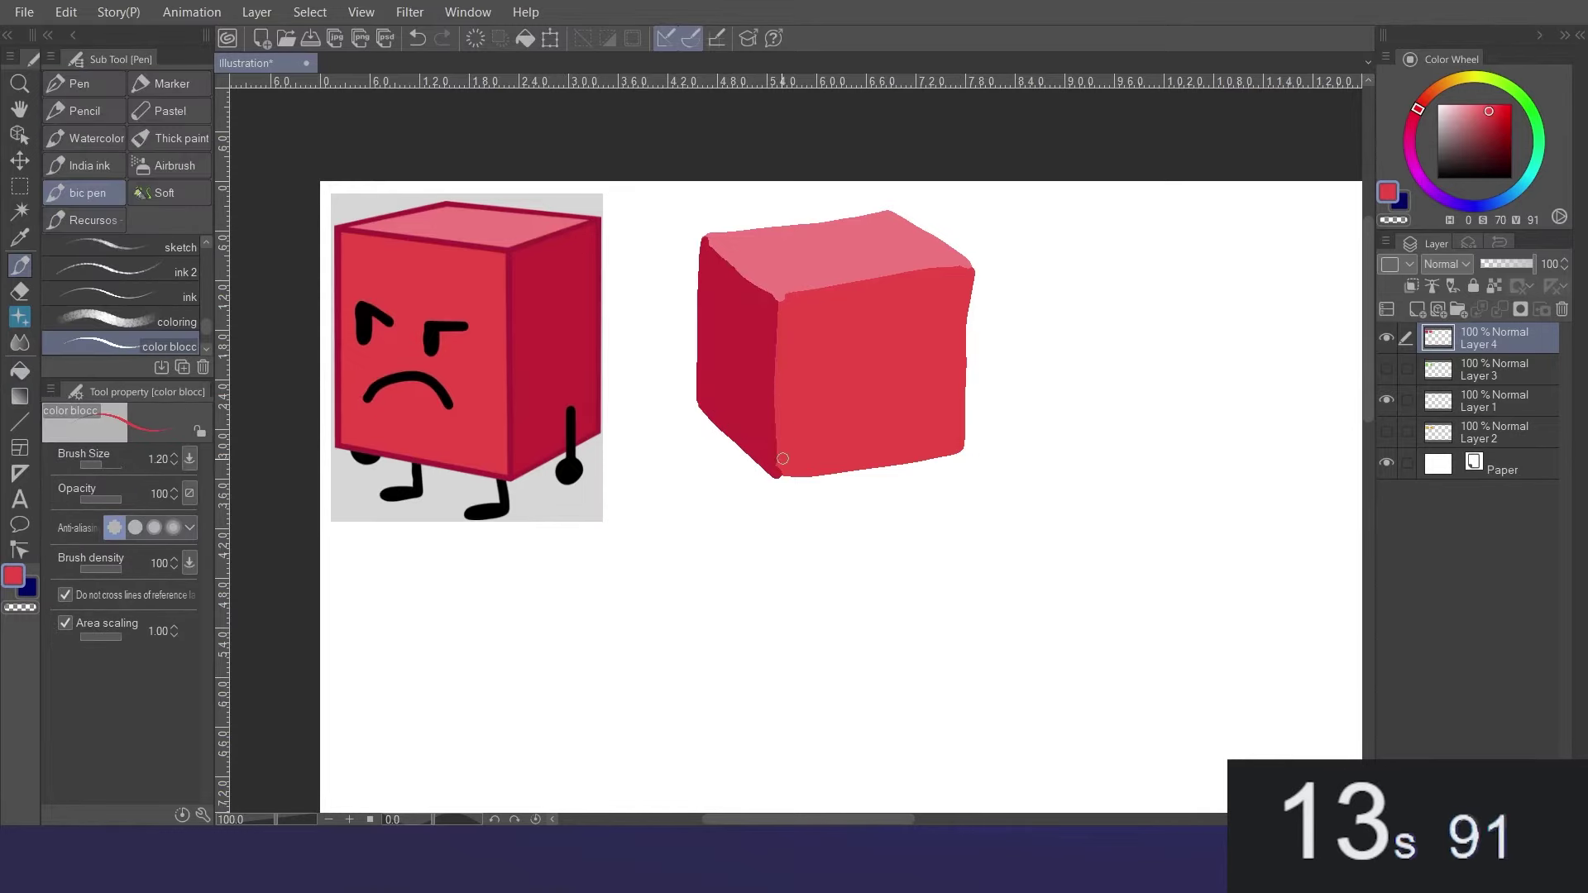
left_click_drag(791, 294, 779, 299)
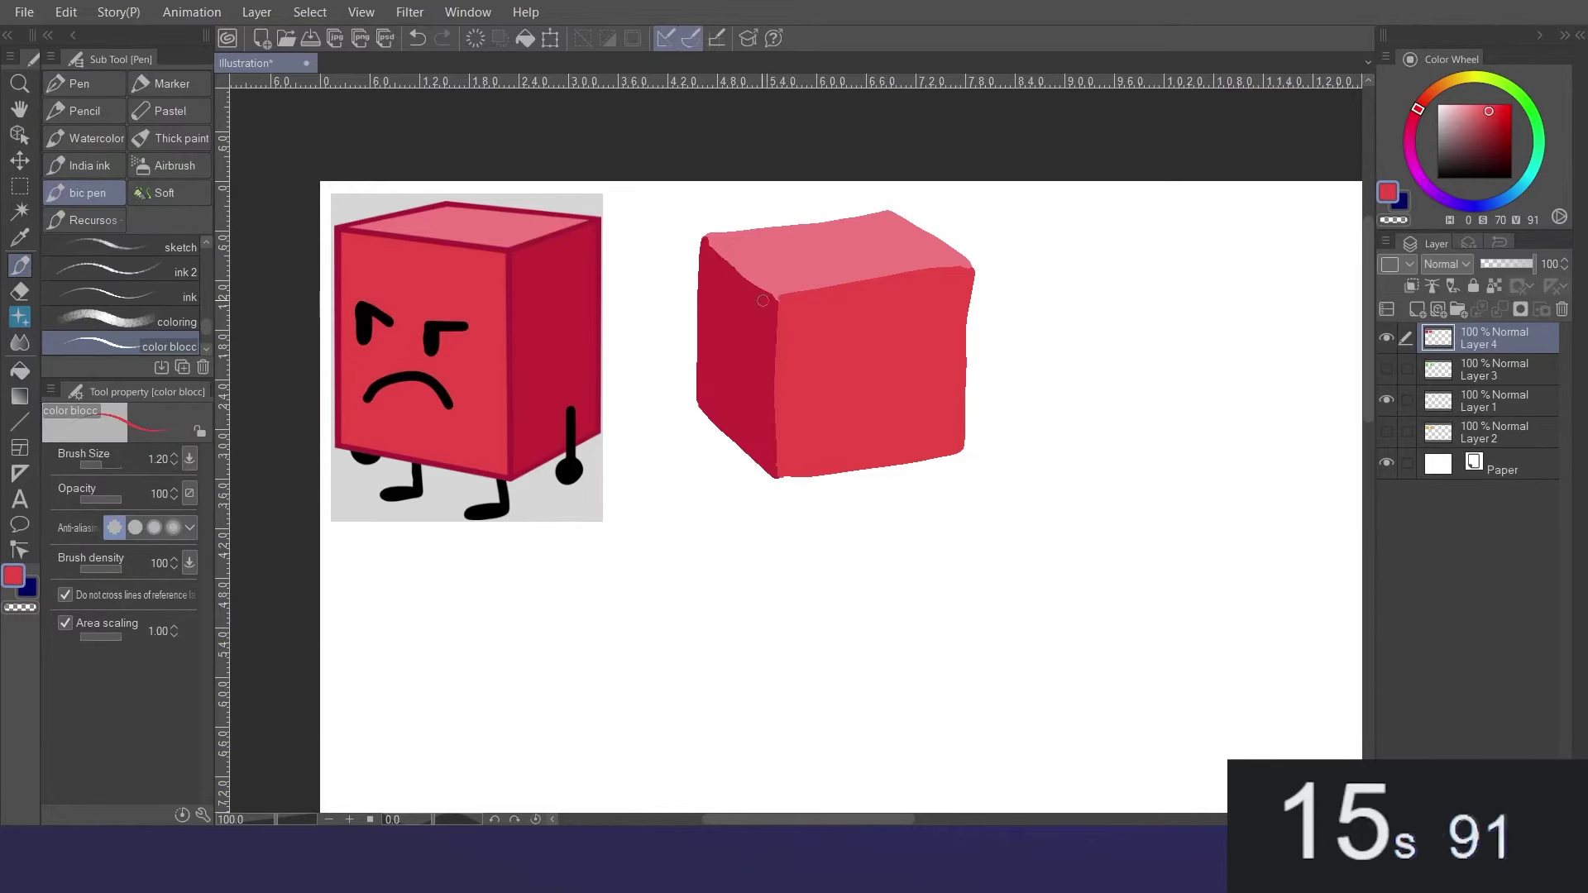
left_click(749, 331, "alt")
left_click_drag(708, 243, 776, 299)
Straighten the cube's right, upper-right and left outer edges by erasing with the transparent colour.
key("c")
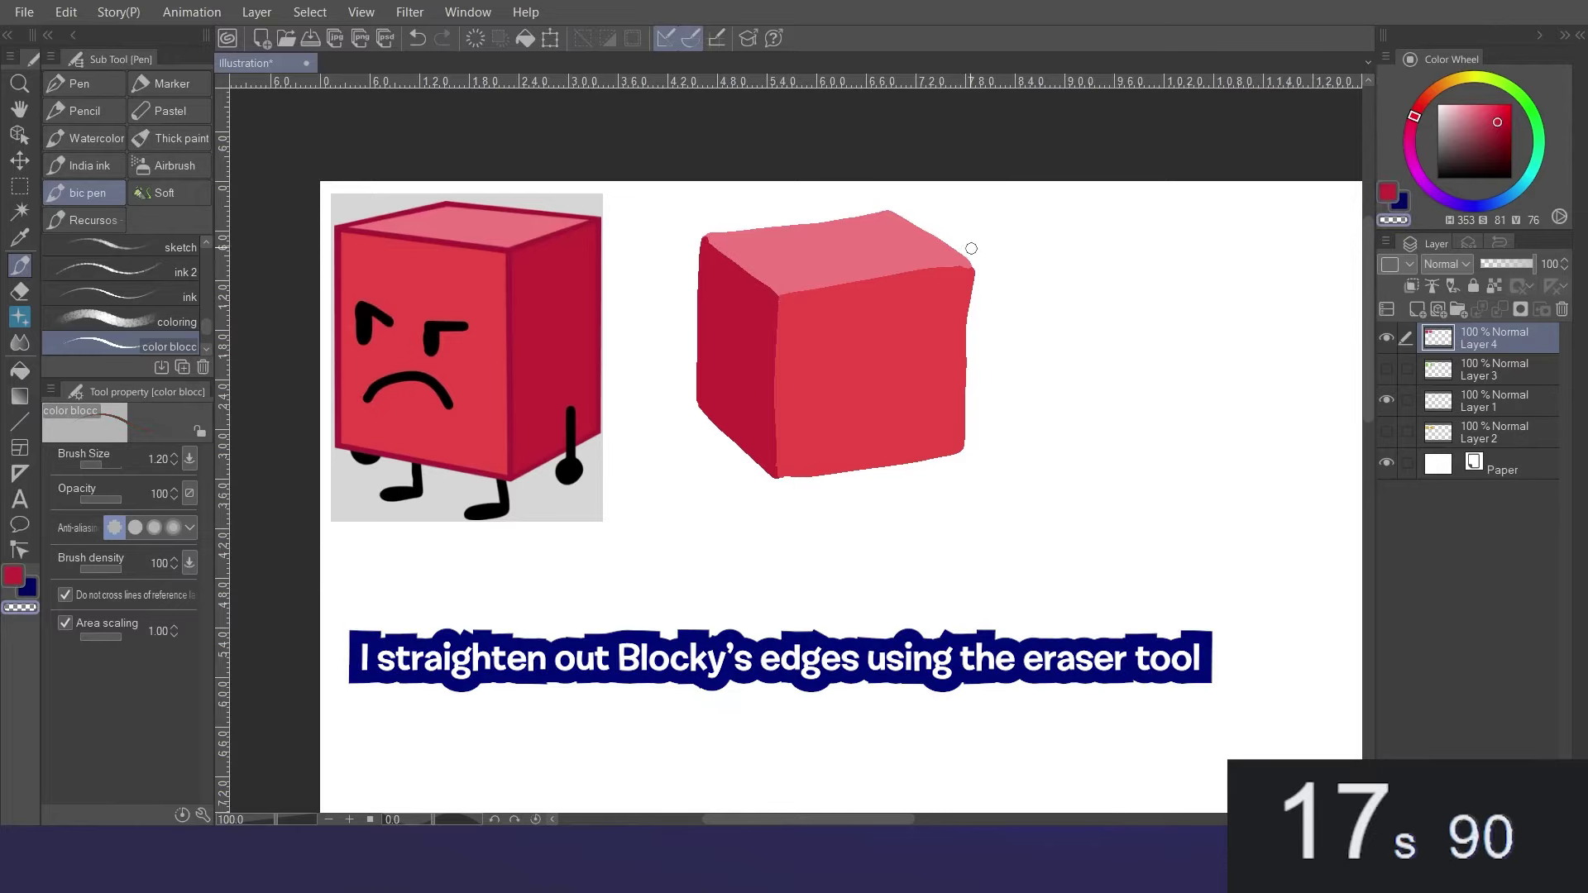
left_click_drag(967, 248, 977, 471)
left_click_drag(913, 225, 992, 284)
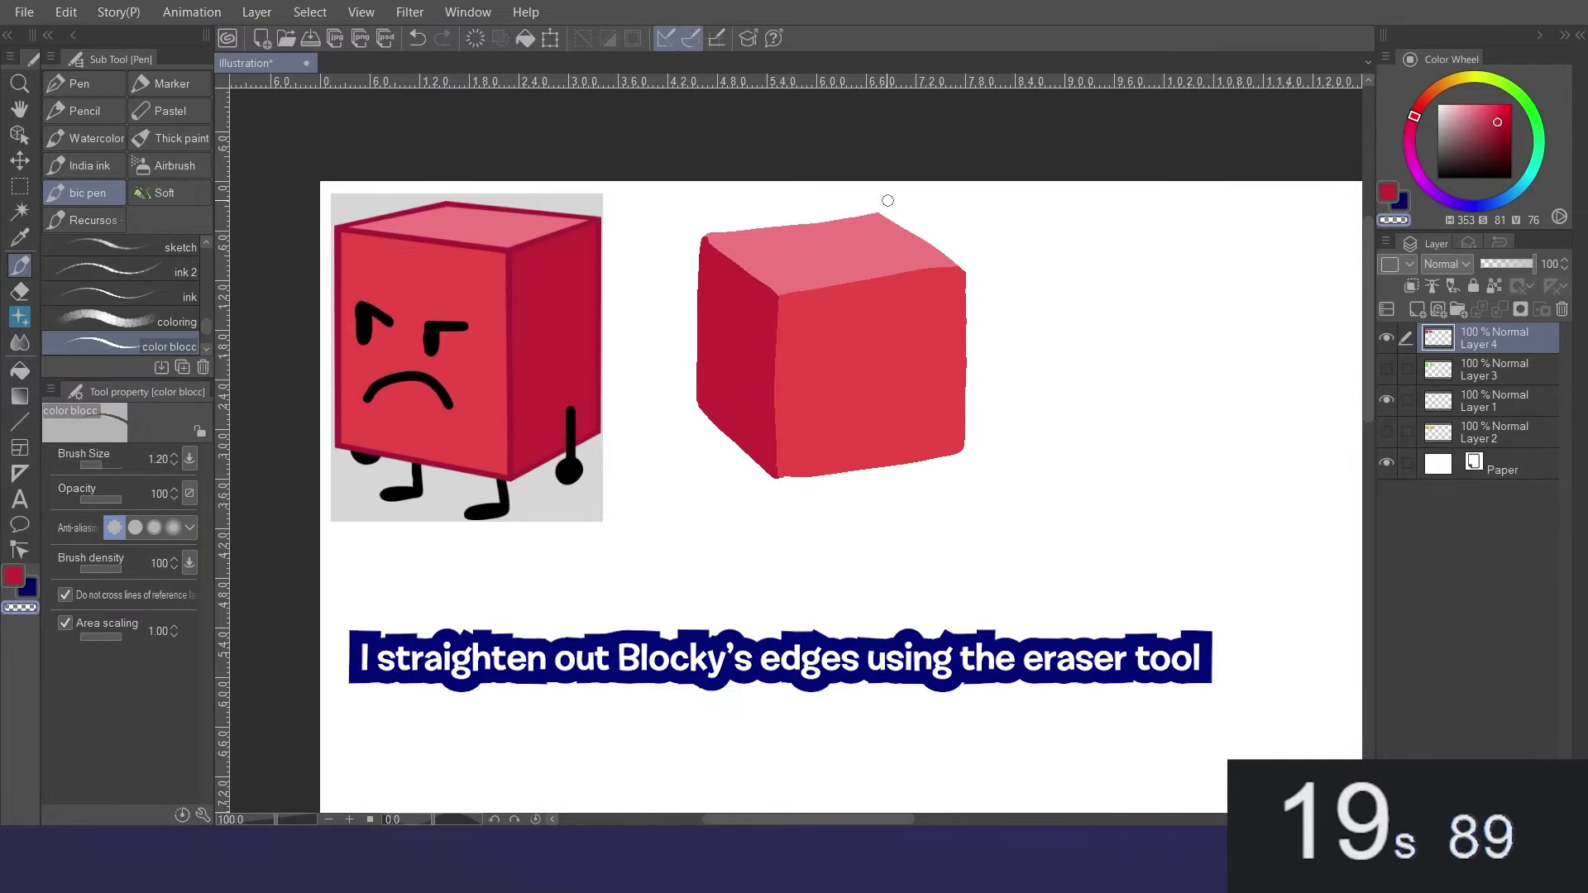
left_click_drag(702, 231, 692, 433)
Draw Blocky's eyes and toothy grin in black on the front face, and fill the mouth white.
left_click_drag(1477, 154, 1437, 178)
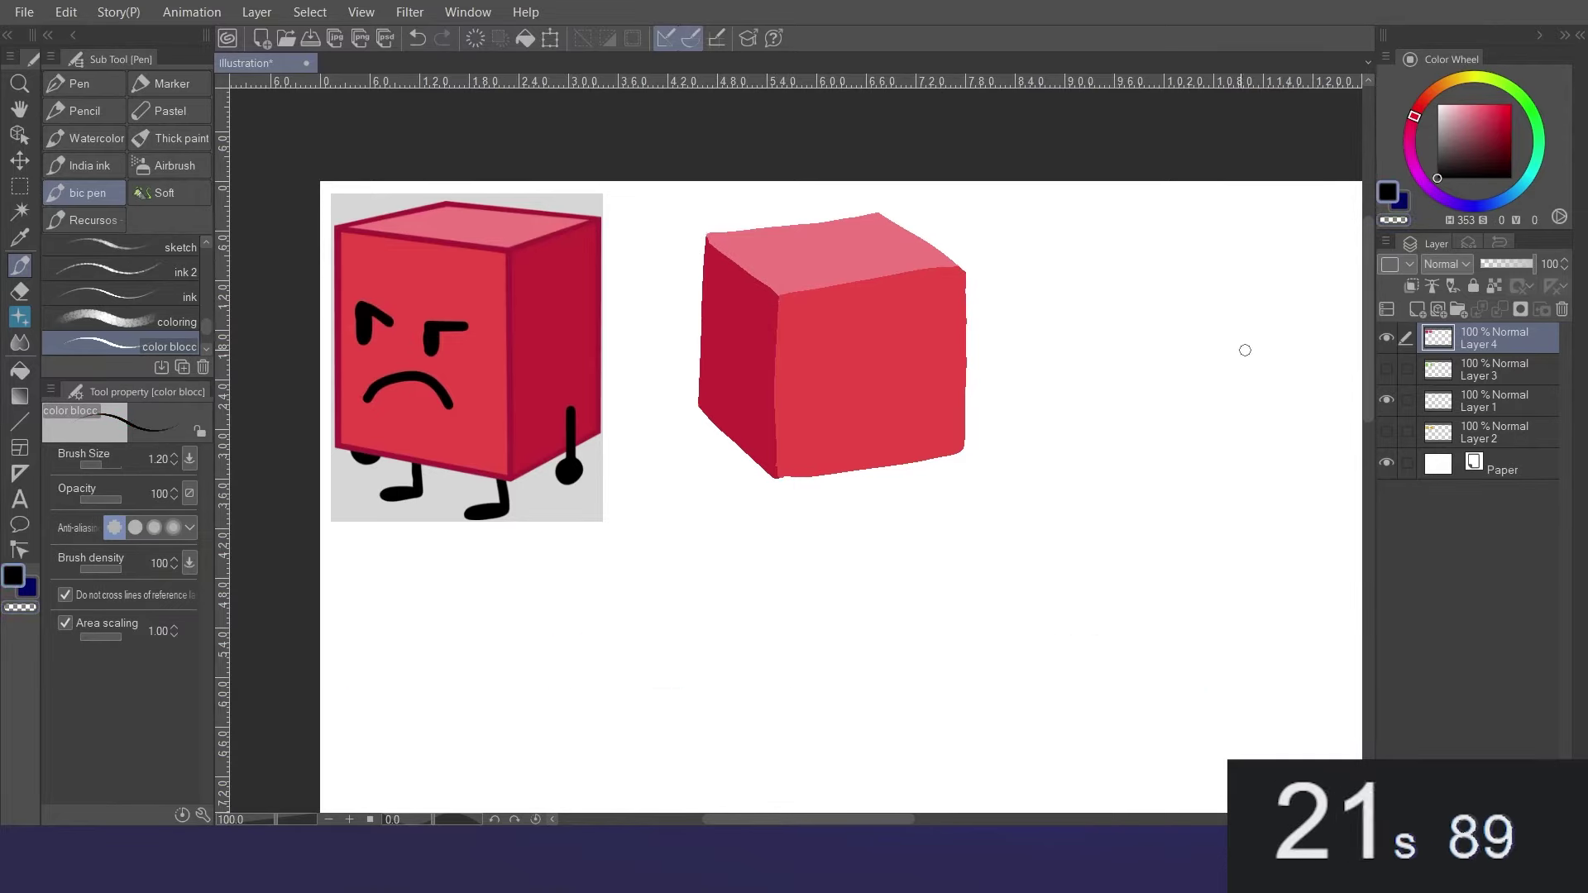
mouse_move(835, 349)
left_mouse_down()
mouse_move(838, 374)
mouse_move(914, 364)
left_mouse_up()
key("ctrl+z")
mouse_move(909, 397)
left_mouse_down()
mouse_move(843, 407)
mouse_move(898, 448)
mouse_move(903, 403)
left_mouse_up()
left_click(1438, 105)
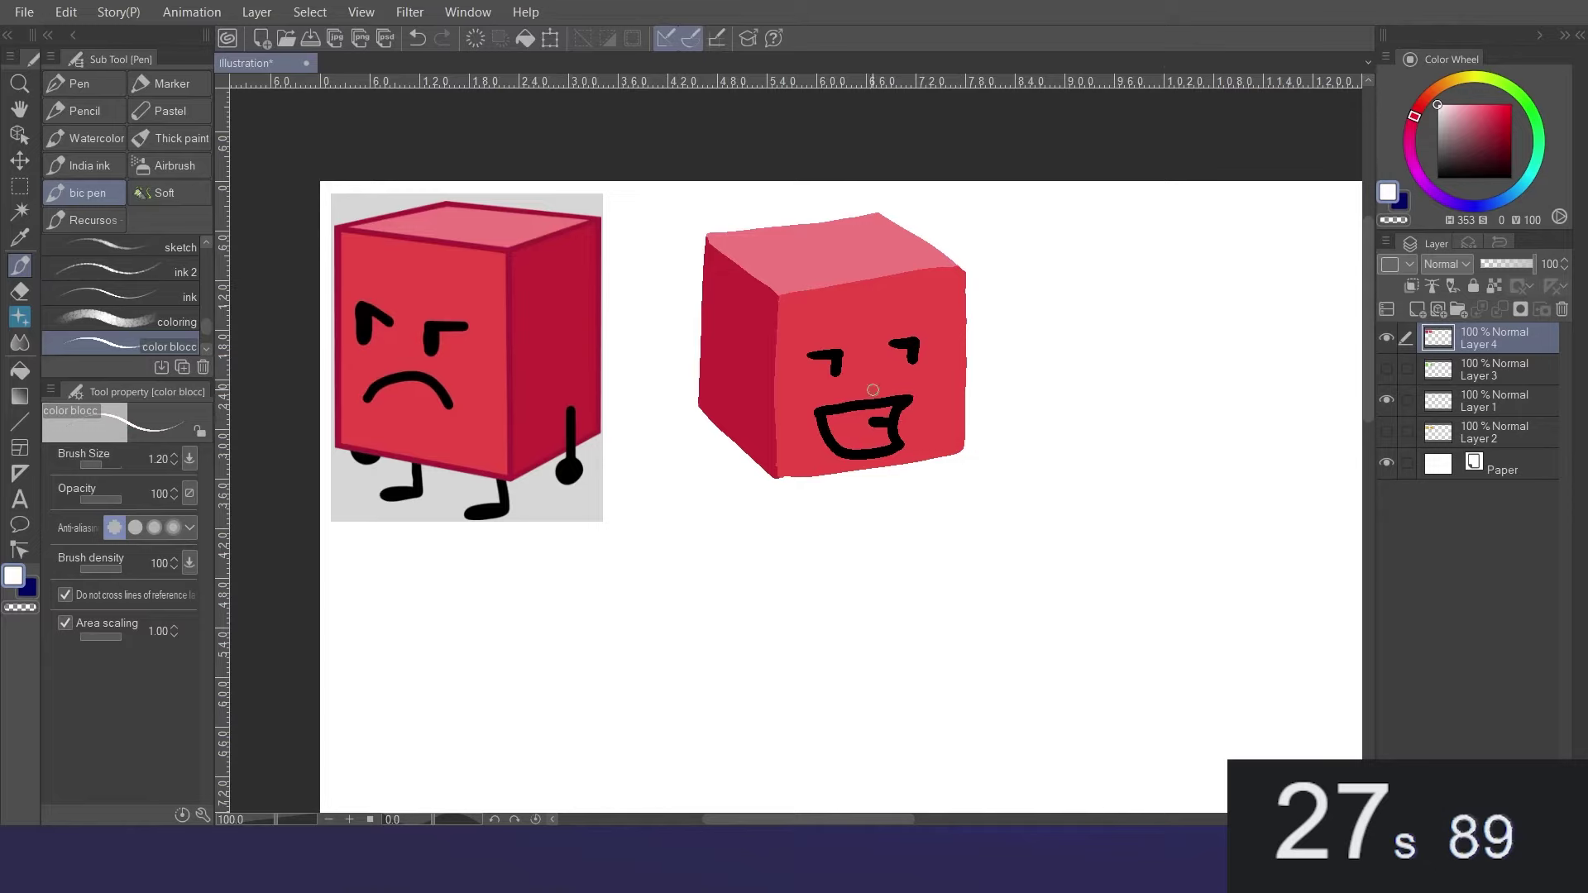
key("g")
left_click(870, 424)
Switch back to black and draw Blocky's two legs and both arms with round hands.
key("p")
left_click(1438, 178)
left_click_drag(764, 475, 776, 517)
left_click_drag(893, 465, 910, 506)
left_click_drag(739, 435, 717, 462)
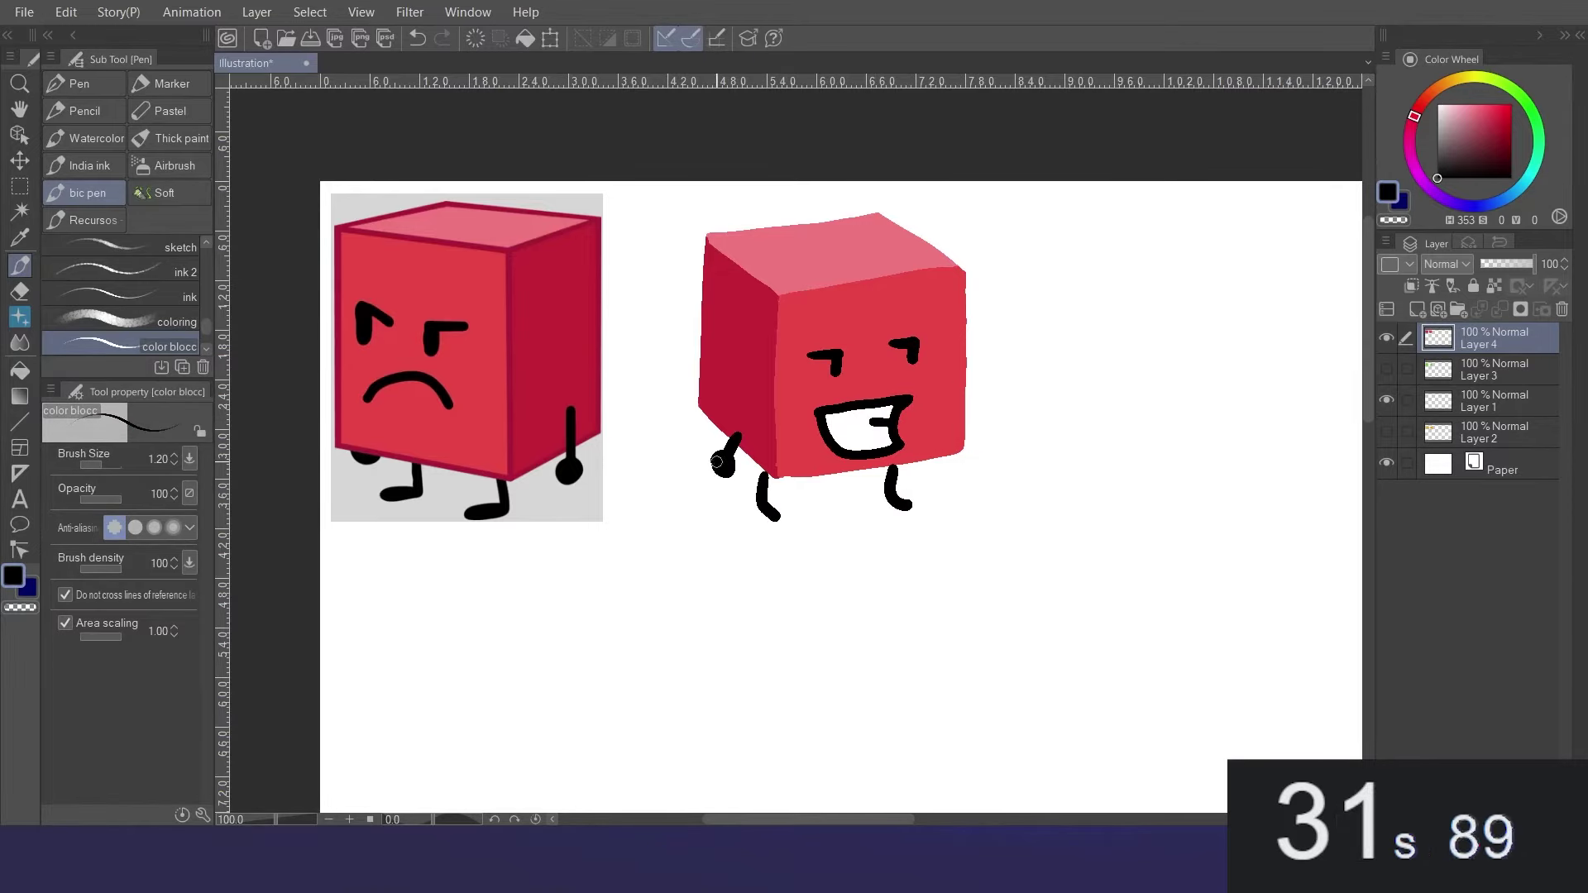
left_click_drag(961, 458, 968, 461)
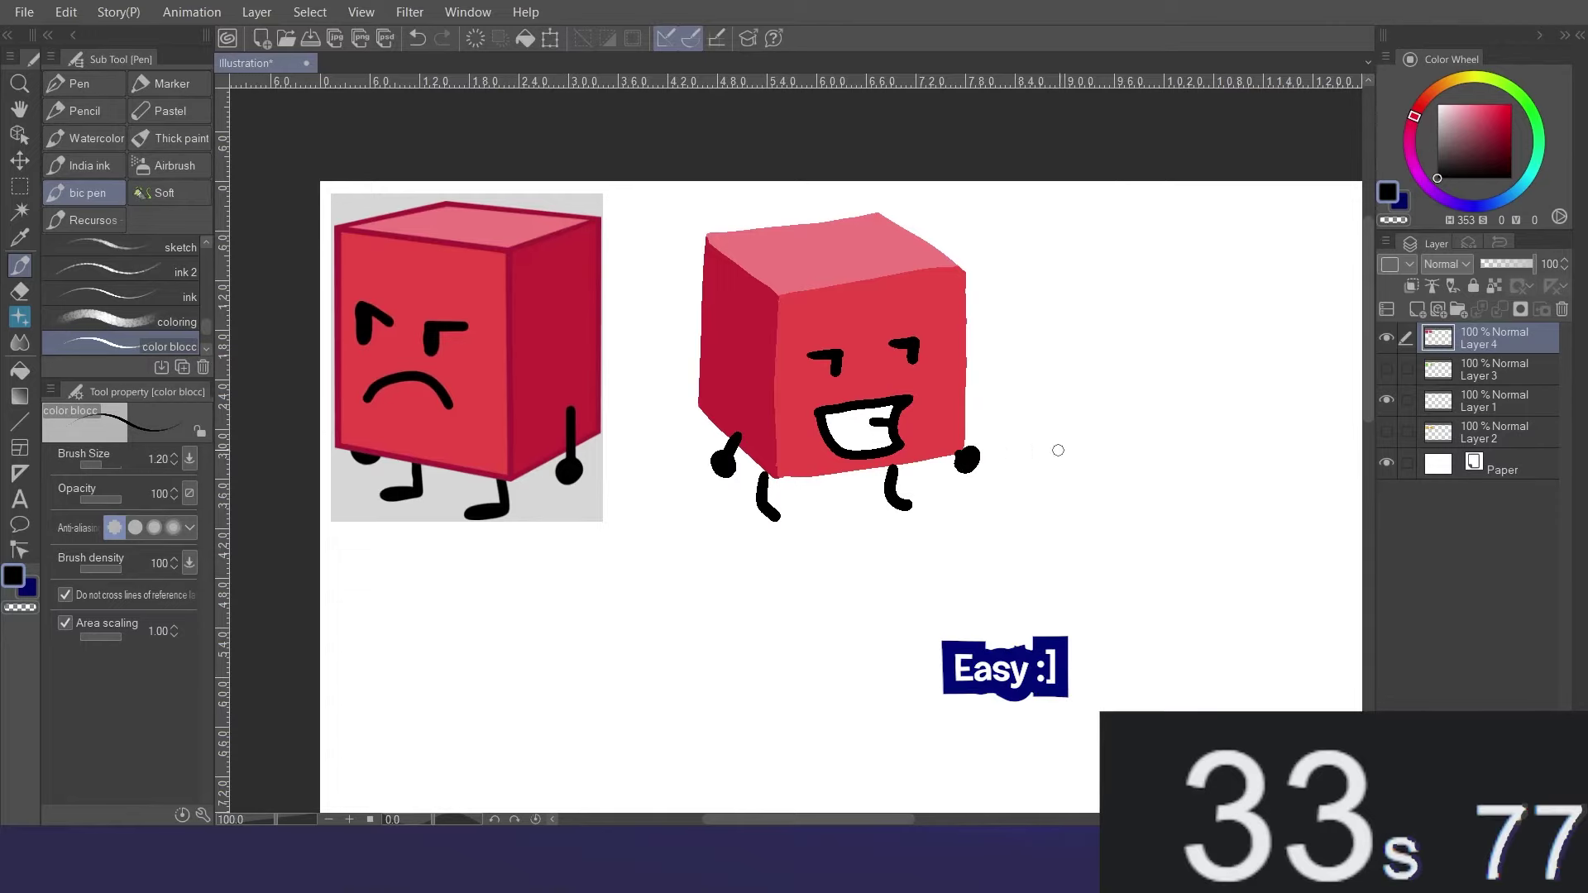
Draw a light grey circle beside the Golf Ball reference and fill it with the same grey.
left_click_drag(752, 294, 712, 341)
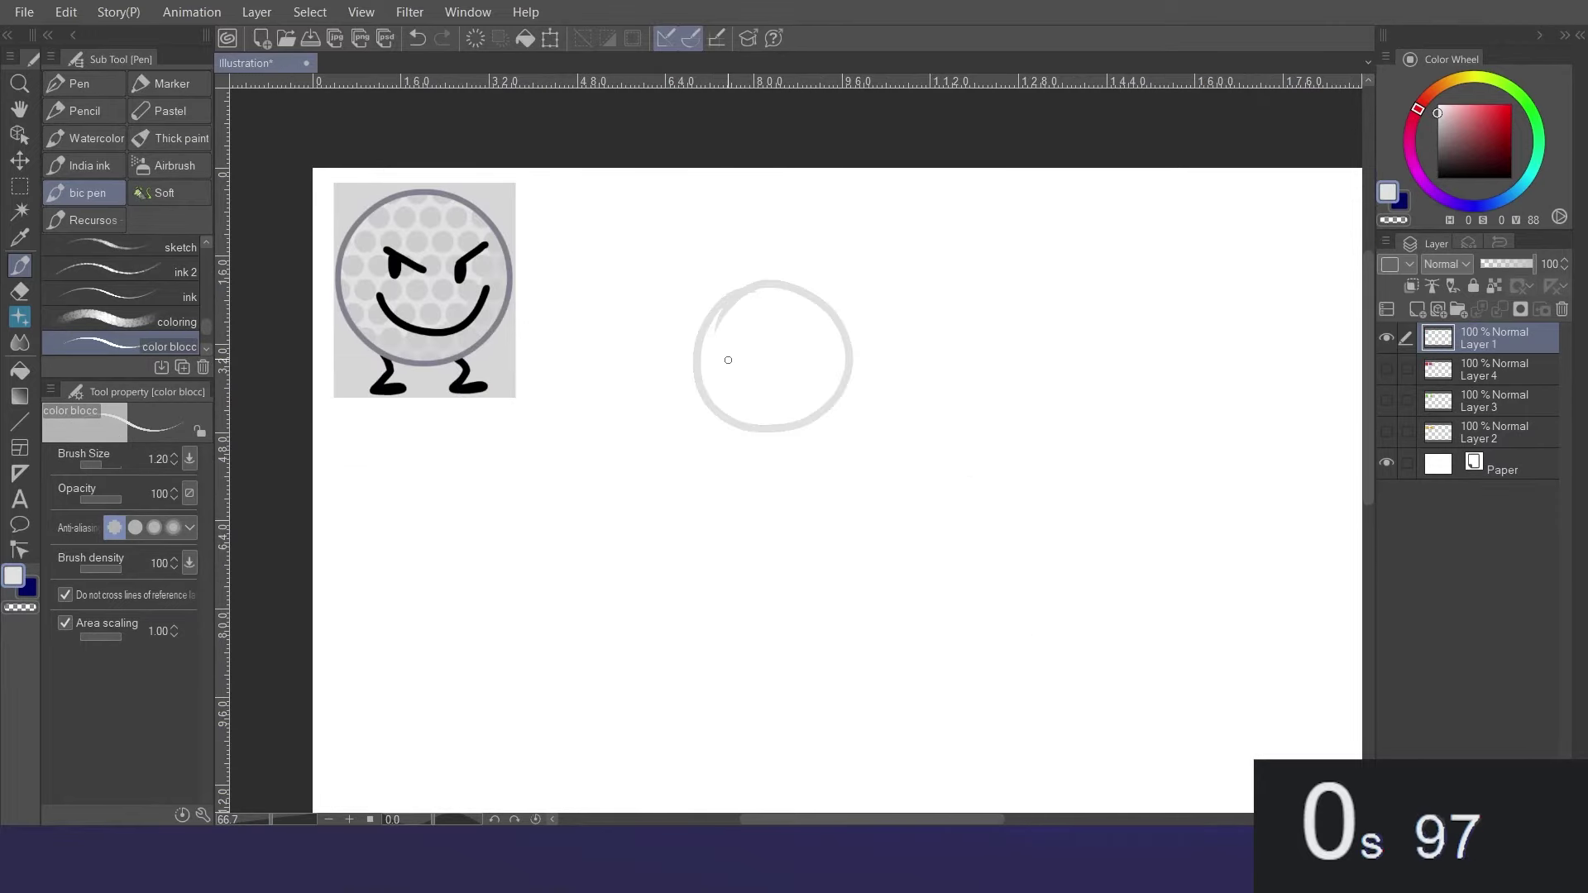
key("g")
left_click(820, 400)
Lock the layer's transparent pixels and paint rows of dimples across the ball in the reference's darker grey.
key("p")
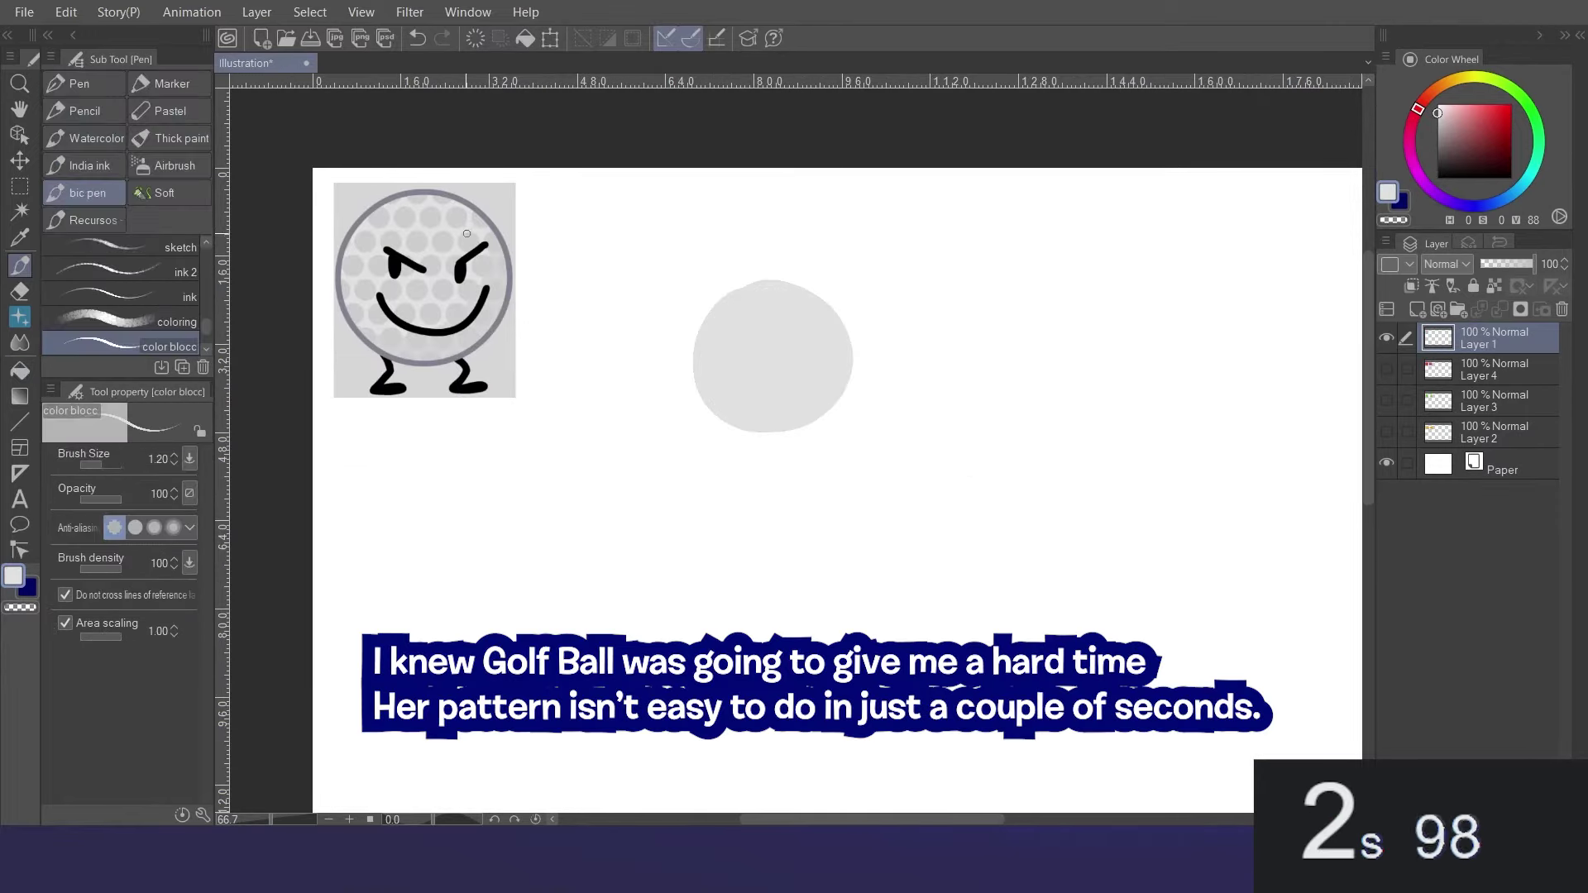
left_click(468, 233, "alt")
left_click(1493, 286)
mouse_move(739, 292)
left_mouse_down()
mouse_move(799, 294)
mouse_move(829, 321)
mouse_move(781, 323)
left_mouse_up()
key("ctrl+z")
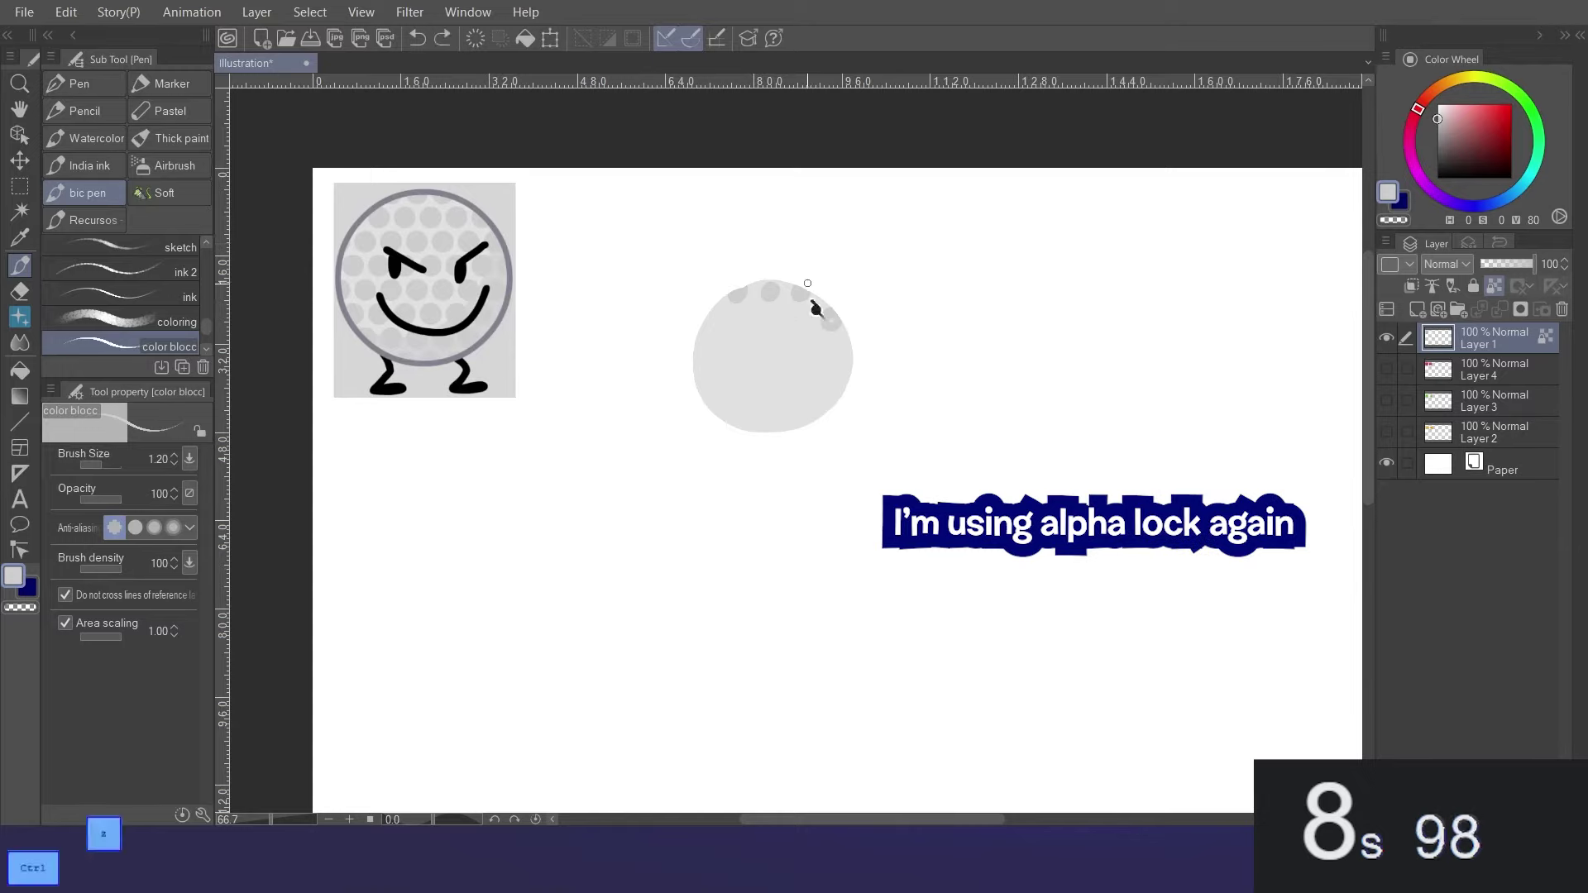
mouse_move(781, 311)
left_mouse_down()
mouse_move(721, 318)
mouse_move(738, 337)
mouse_move(837, 334)
left_mouse_up()
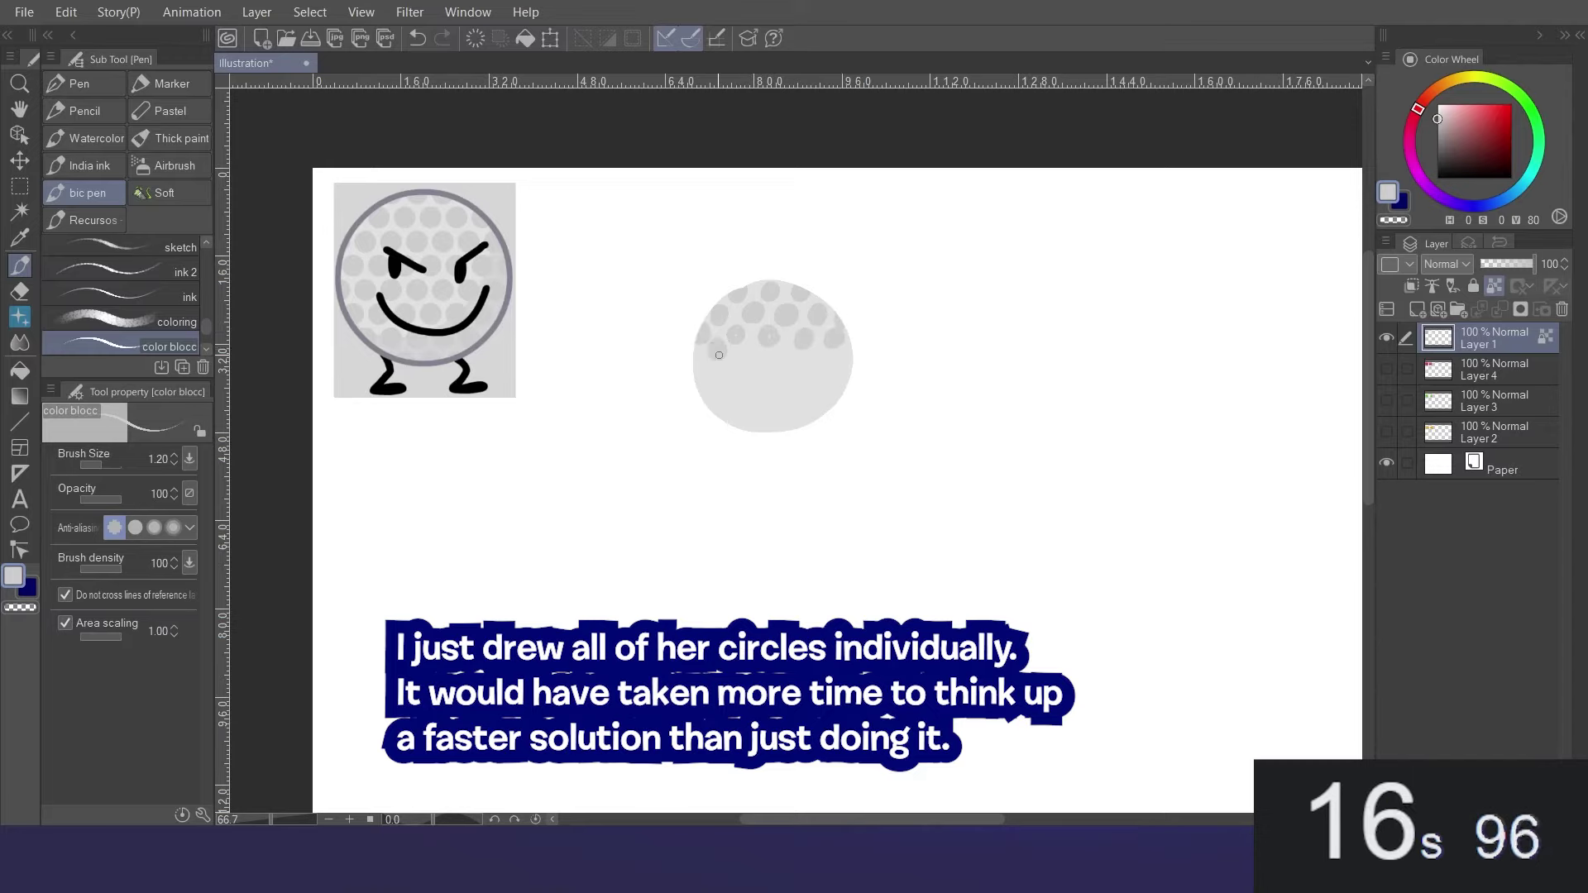
left_click_drag(745, 349, 786, 356)
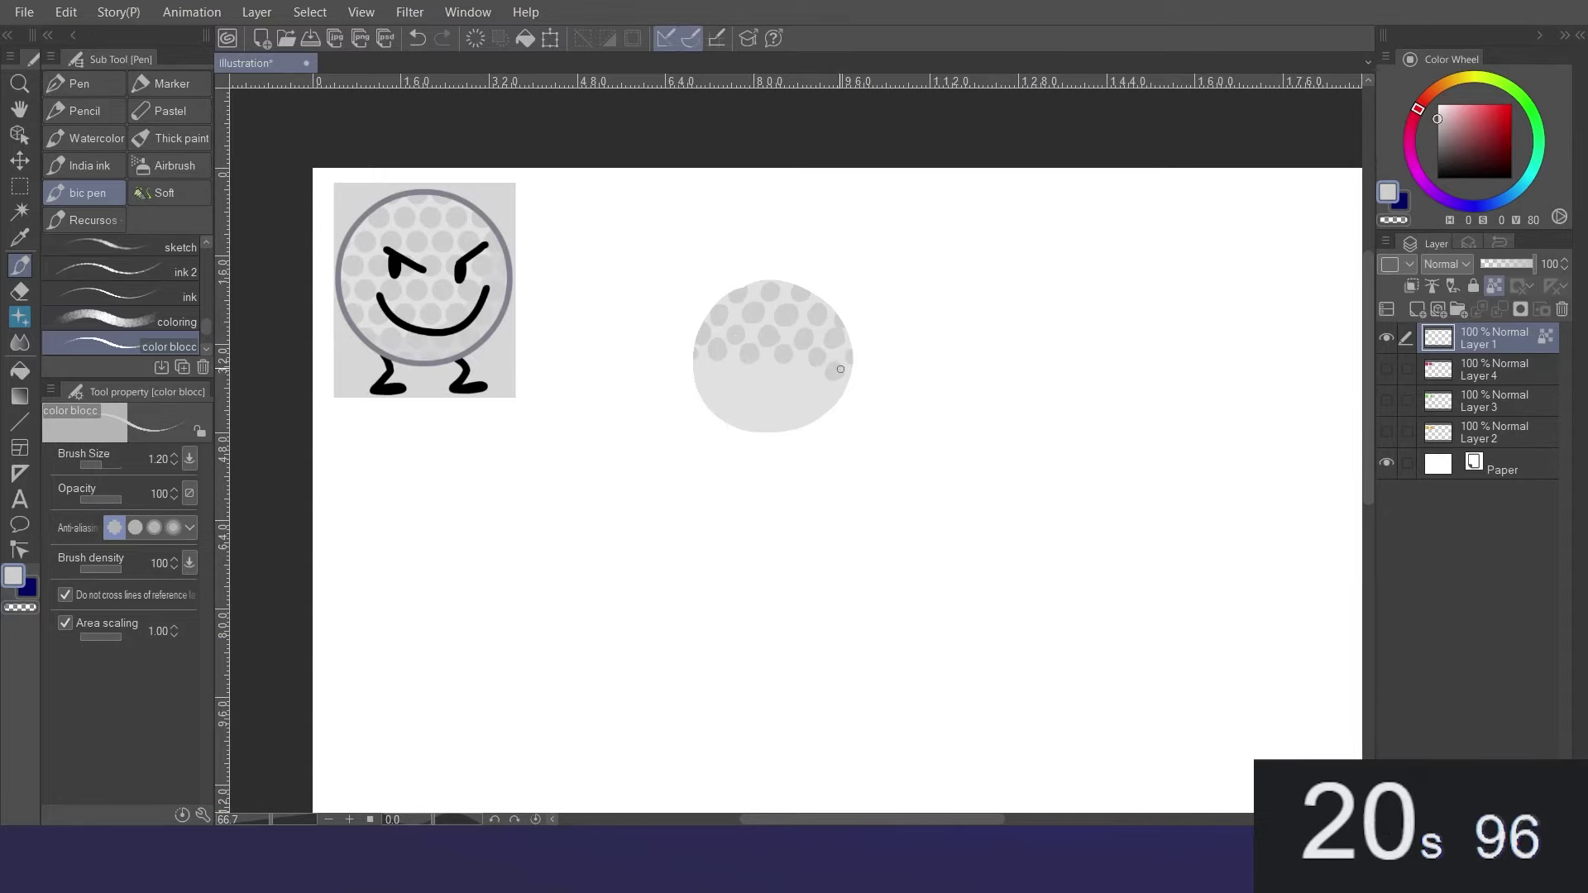
left_click_drag(702, 365, 699, 372)
left_click(715, 388)
left_click(745, 387)
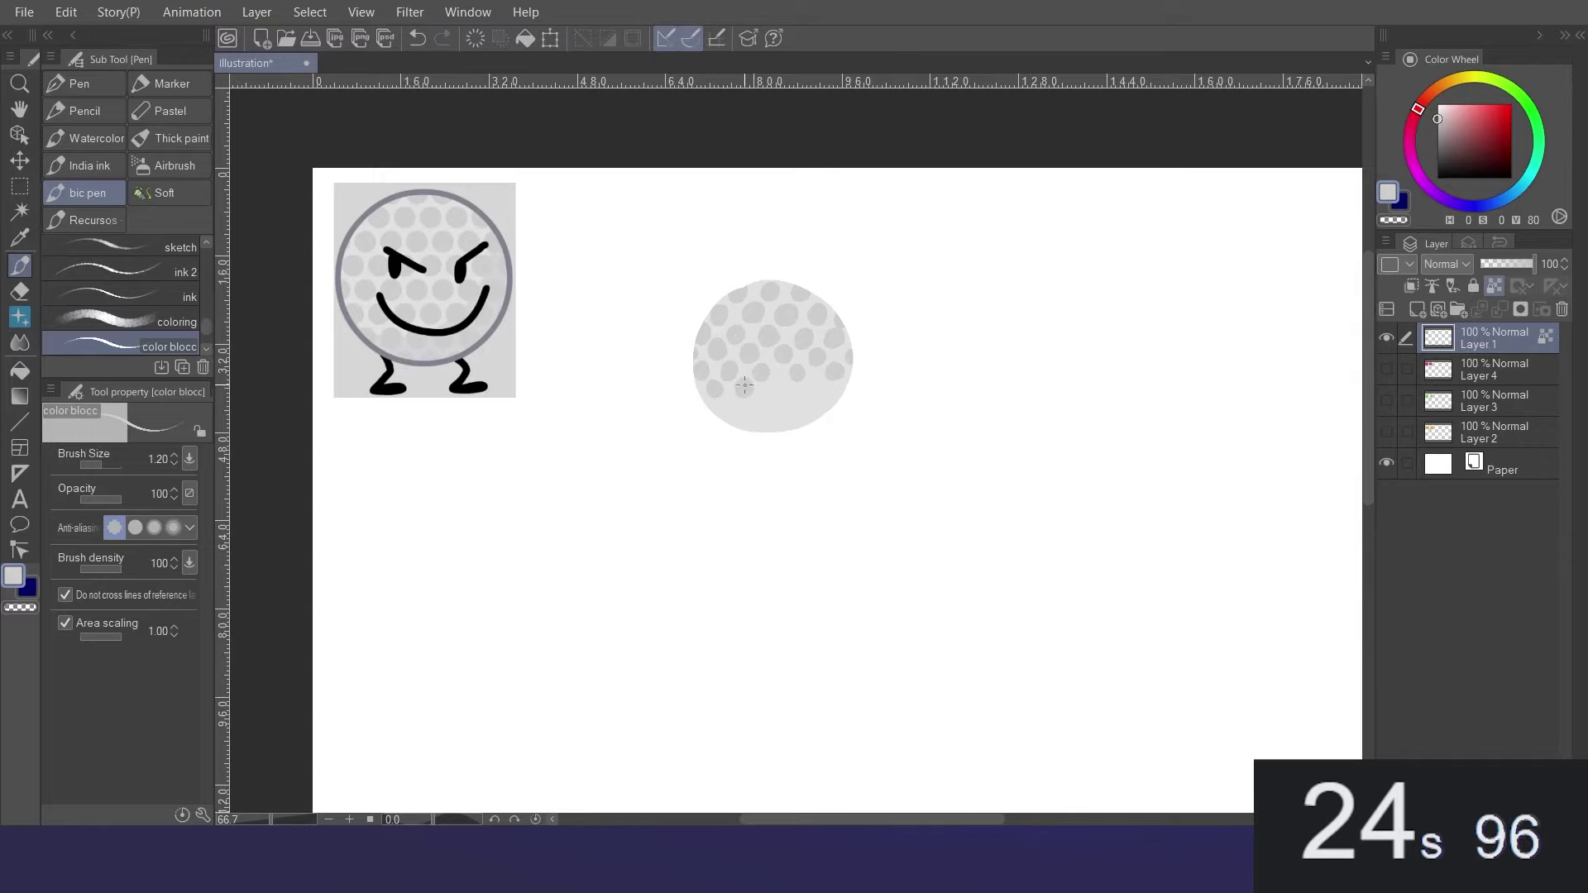
left_click(779, 388)
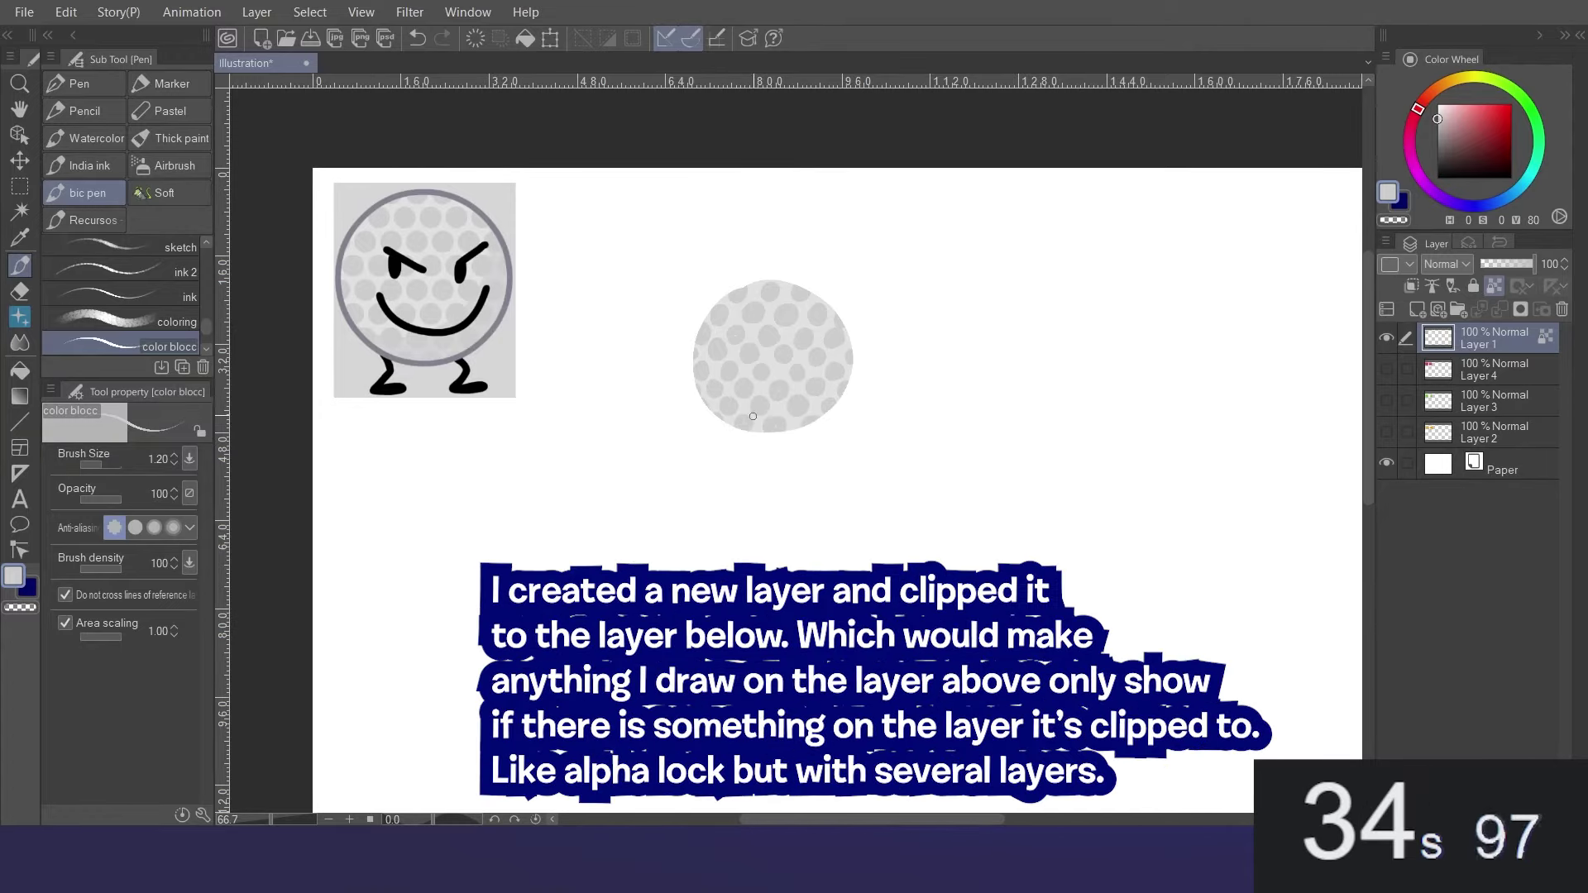
Create a new raster layer above the ball and clip it to the layer below.
left_click(1417, 308)
left_click(1412, 285)
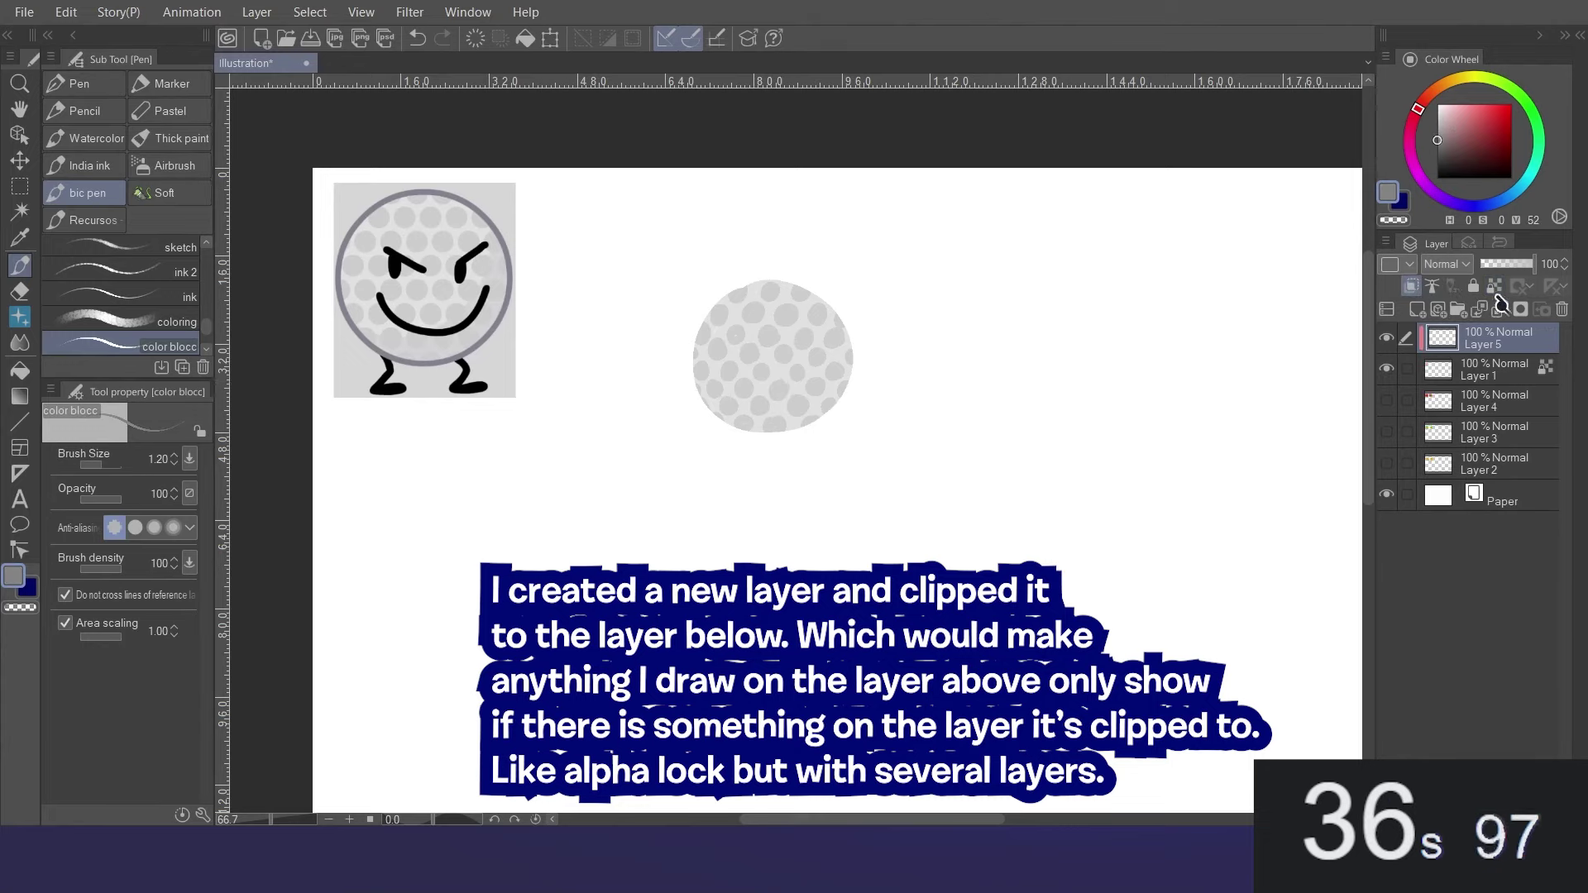
Set the clipped layer to Multiply, shade Golf Ball's lower edge in grey at brush size 19.05, and lower the layer opacity to 9%.
left_click(1494, 265)
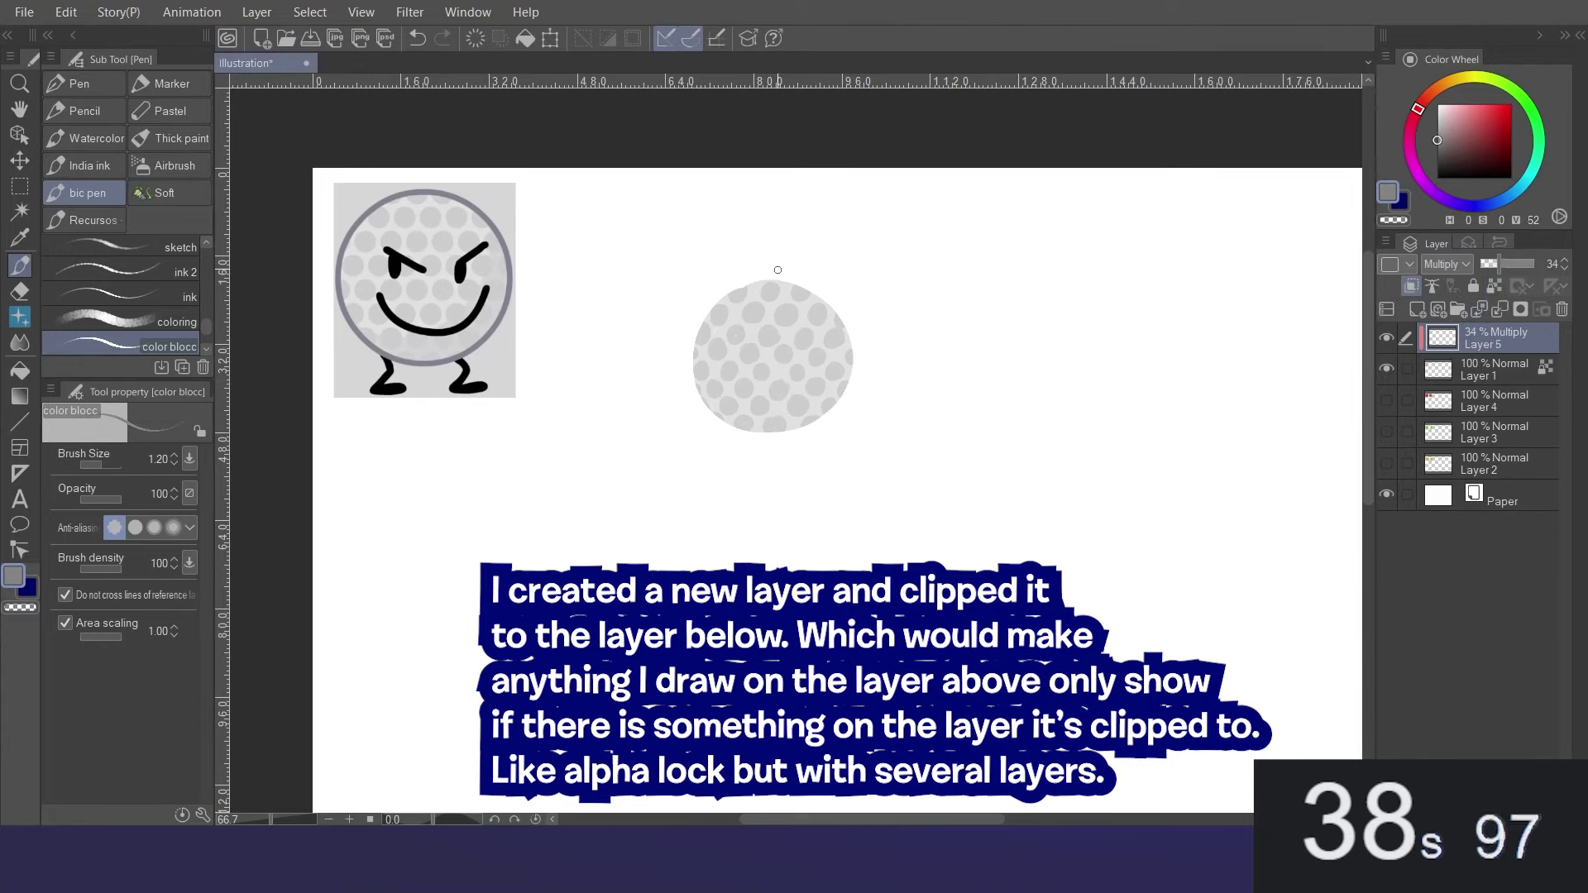
left_click(114, 465)
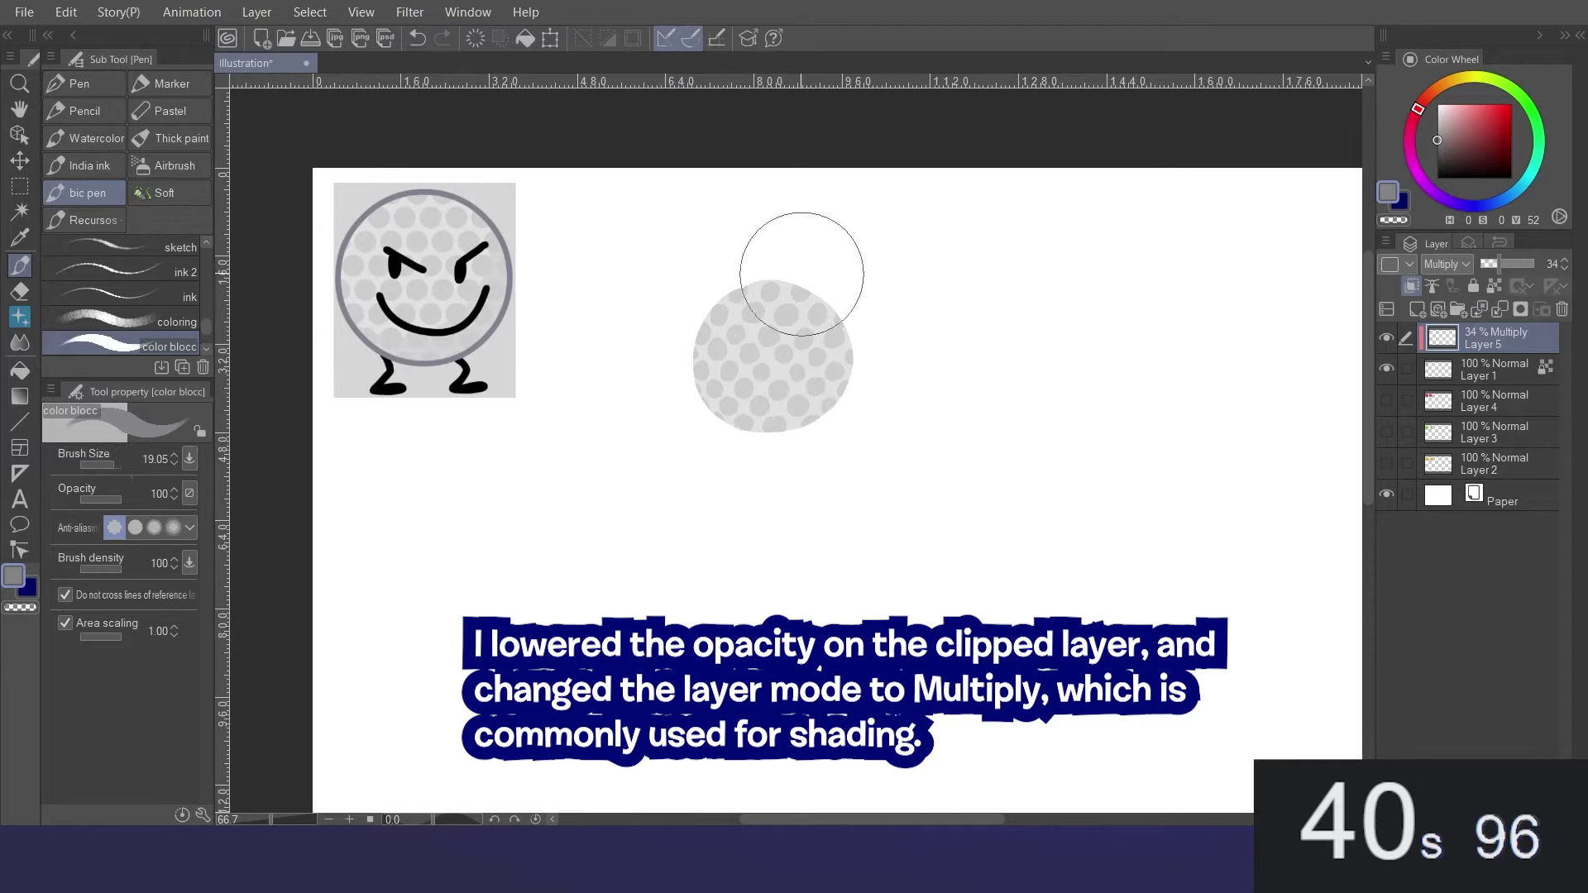
mouse_move(809, 274)
left_mouse_down()
mouse_move(839, 286)
mouse_move(851, 355)
left_mouse_up()
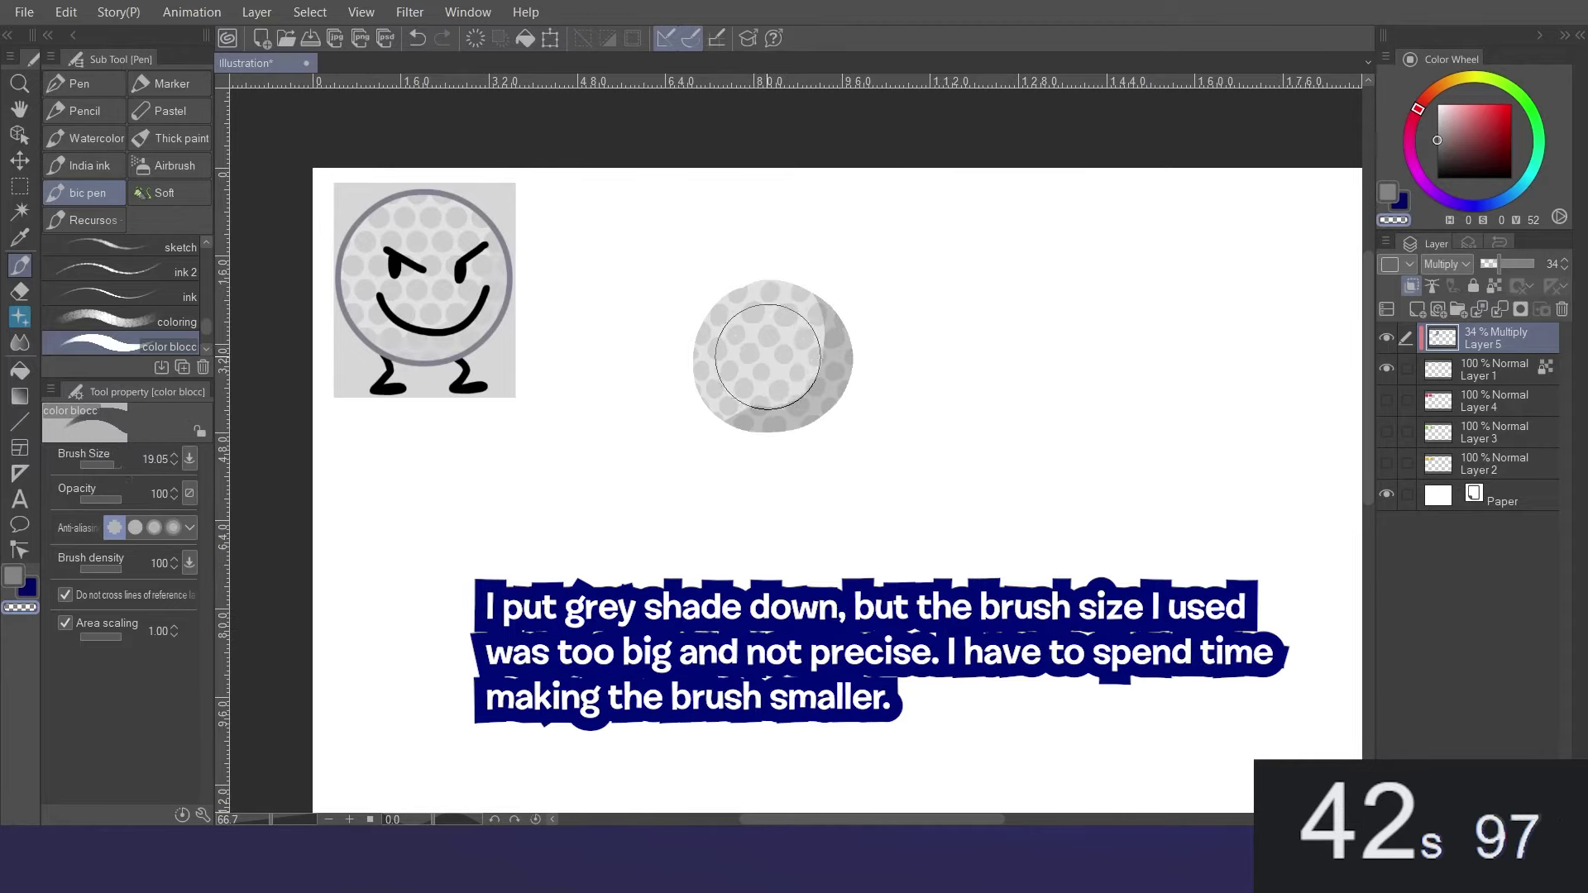
left_click_drag(1495, 264, 1487, 282)
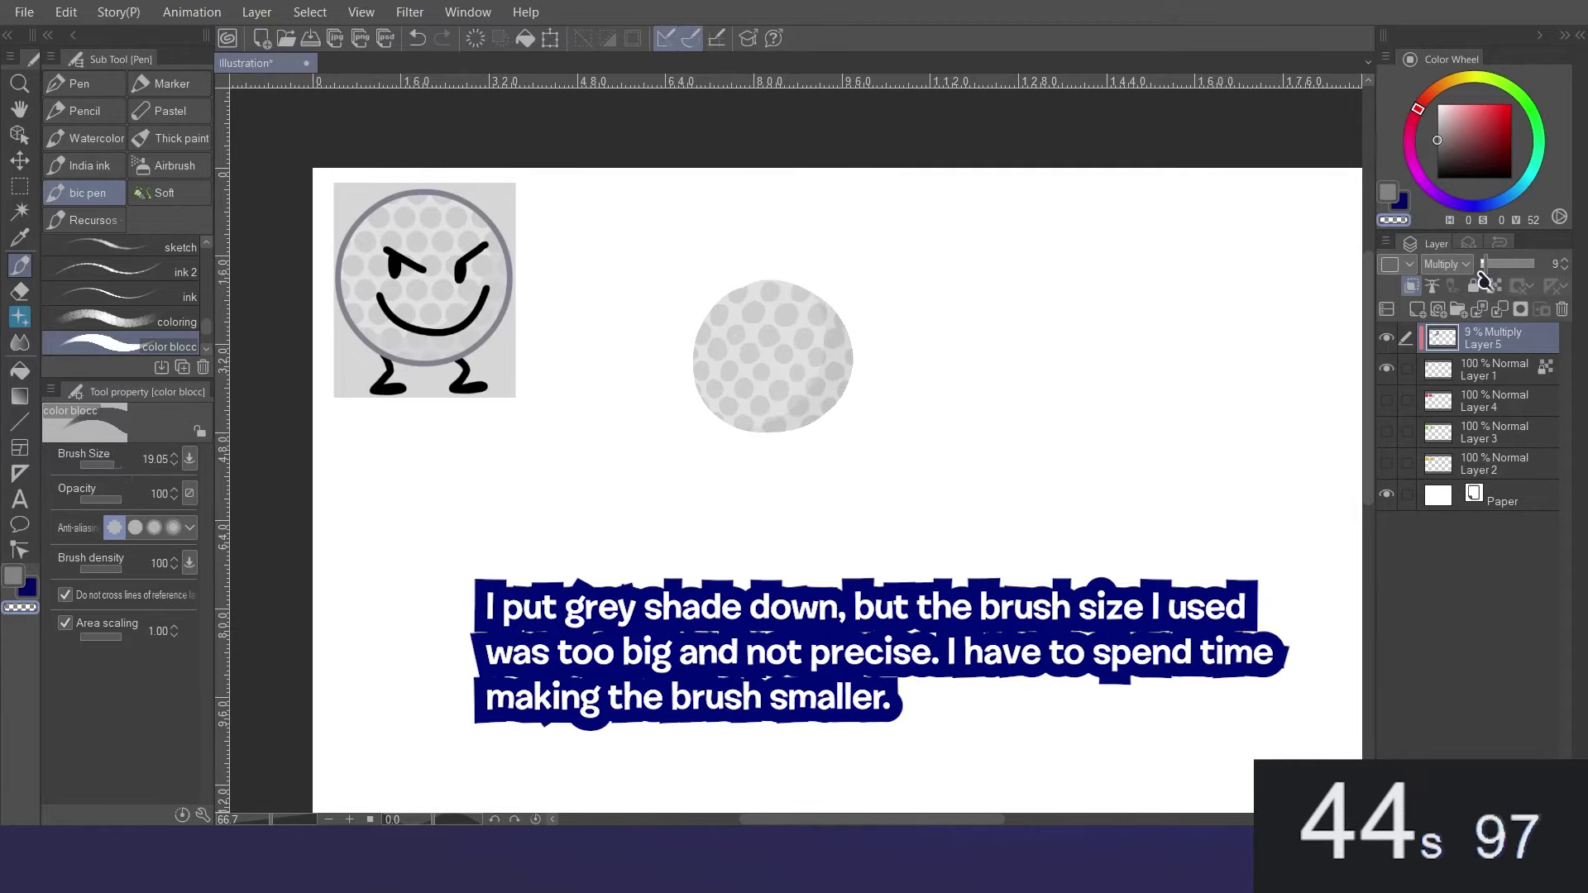
Draw Golf Ball's eyes, slanted eyebrow, open mouth and two legs in black on a new layer at brush size 1.00.
left_click(1438, 177)
left_click(1416, 310)
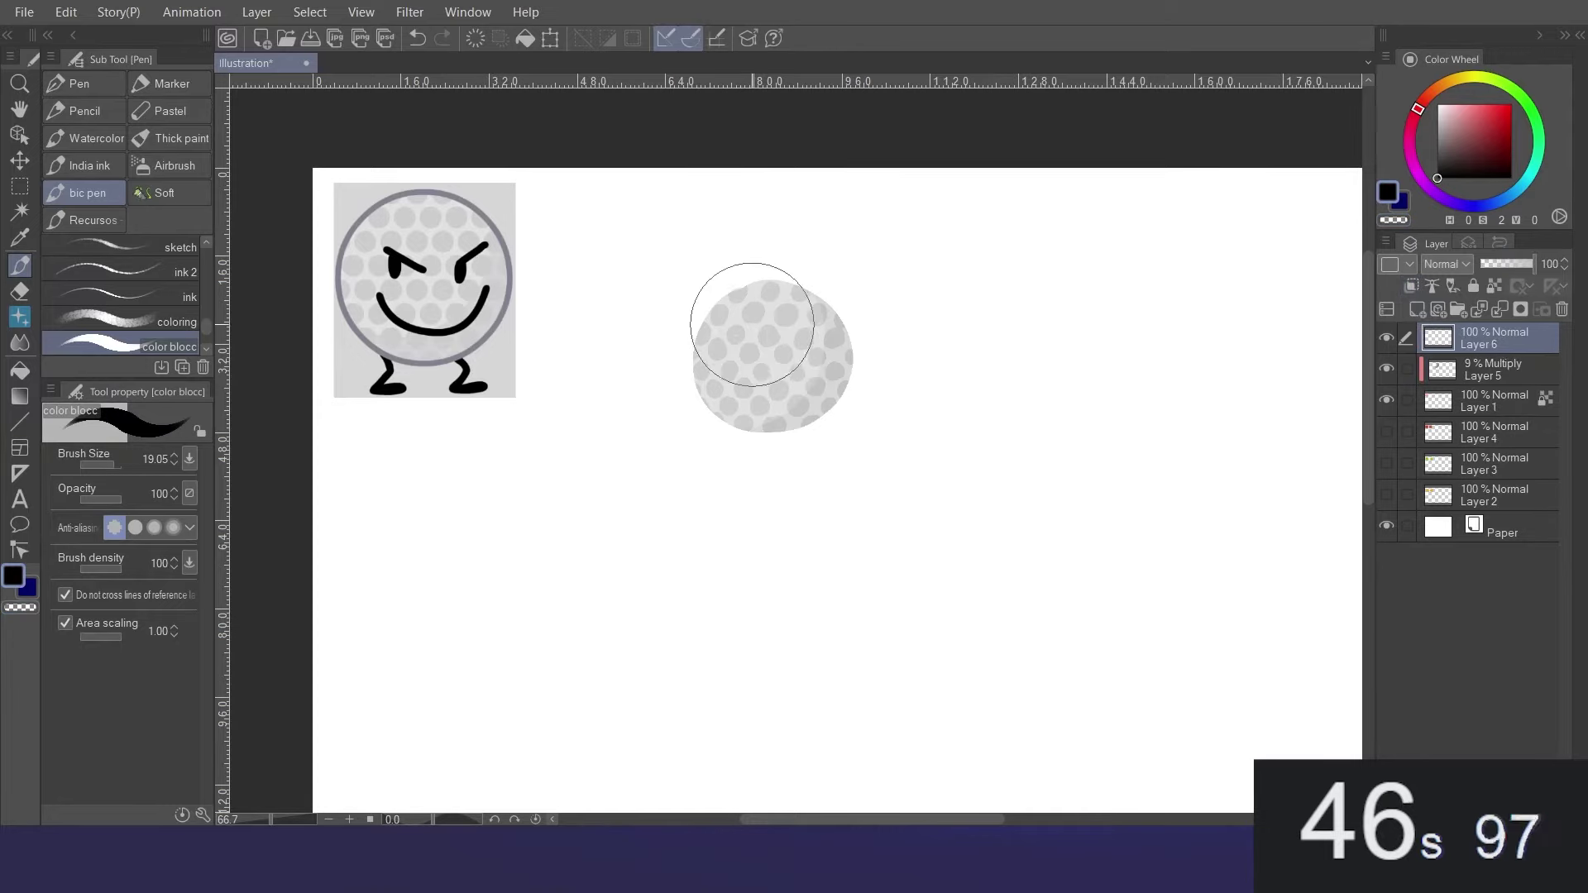
left_click(101, 464)
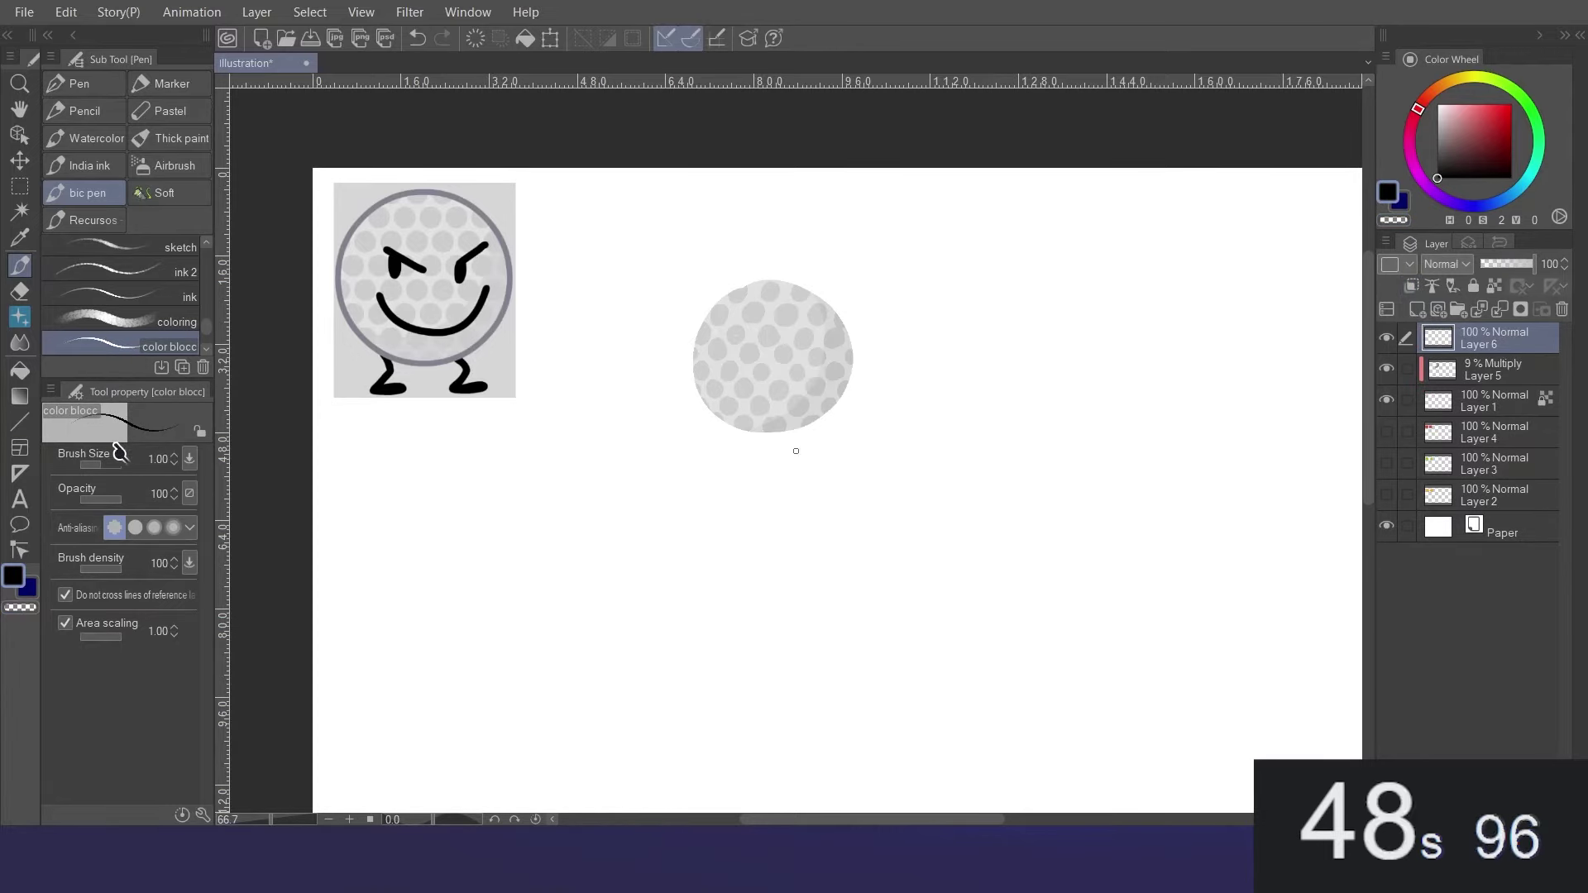
mouse_move(798, 335)
left_mouse_down()
mouse_move(806, 405)
mouse_move(772, 411)
mouse_move(800, 396)
left_mouse_up()
mouse_move(729, 461)
left_mouse_down()
mouse_move(738, 476)
mouse_move(817, 454)
left_mouse_up()
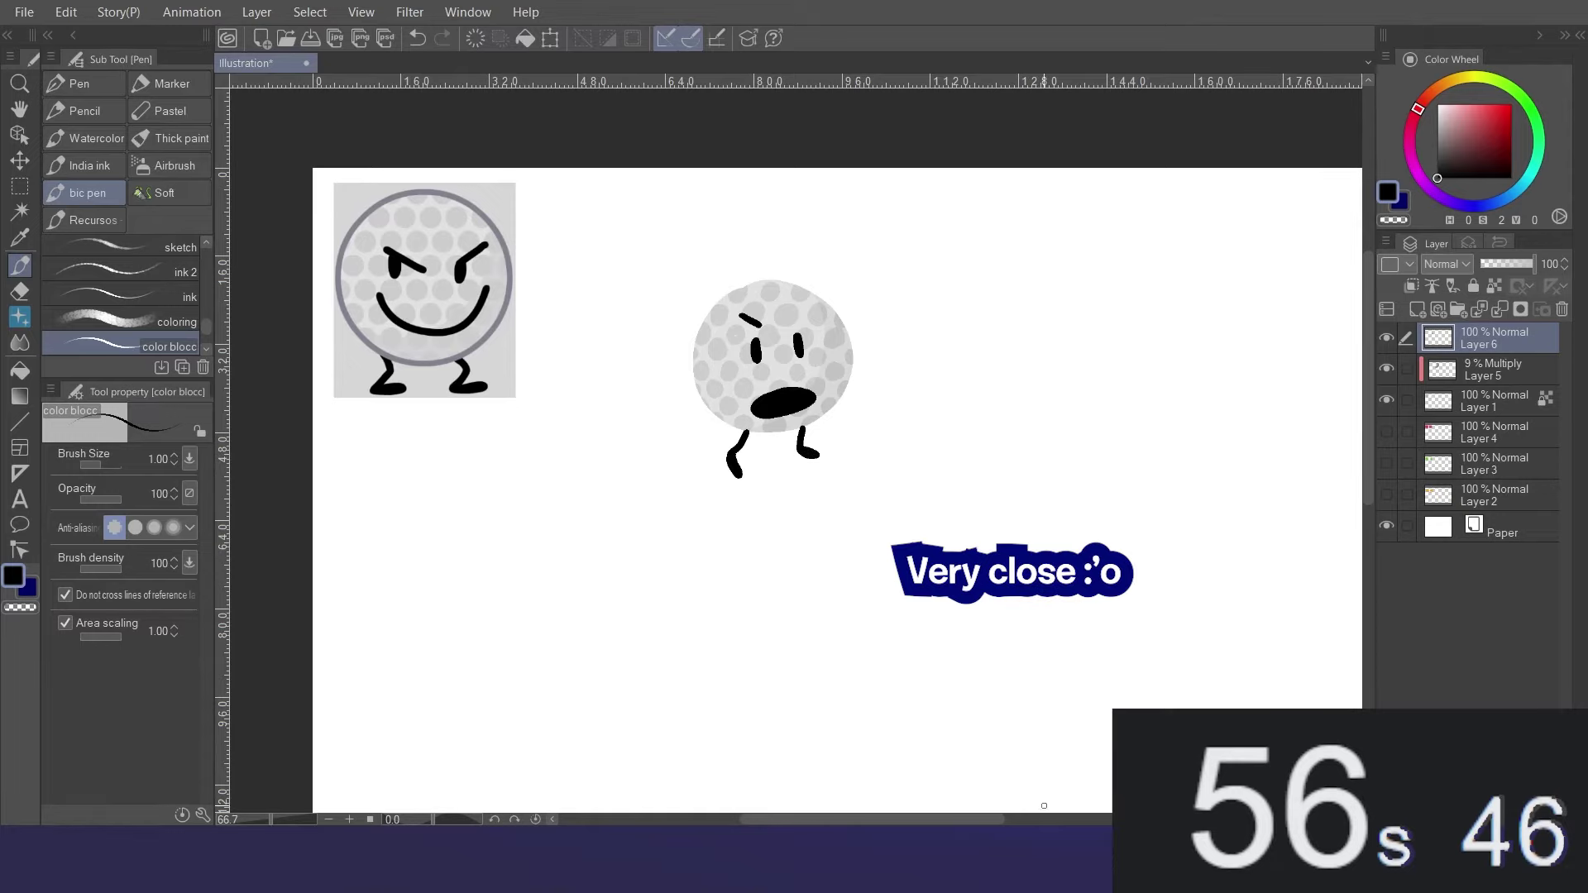
Draw Bubble's round body beside the reference in its light blue, fill it, and smooth its upper-left edge.
mouse_move(869, 244)
left_mouse_down()
mouse_move(783, 450)
mouse_move(798, 290)
left_mouse_up()
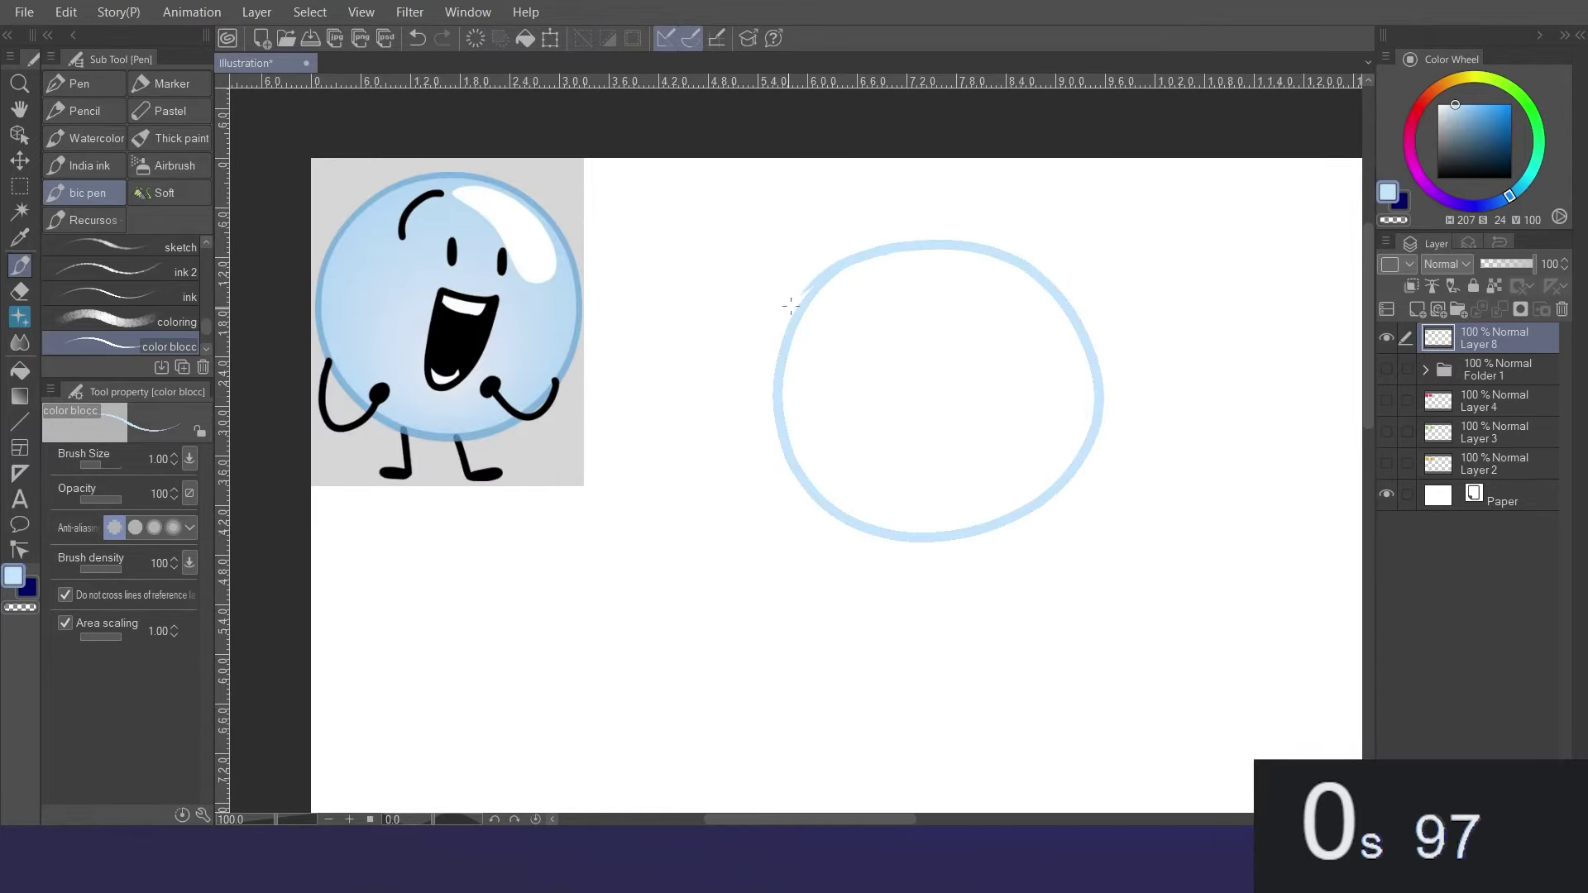
key("g")
left_click(947, 379)
key("p")
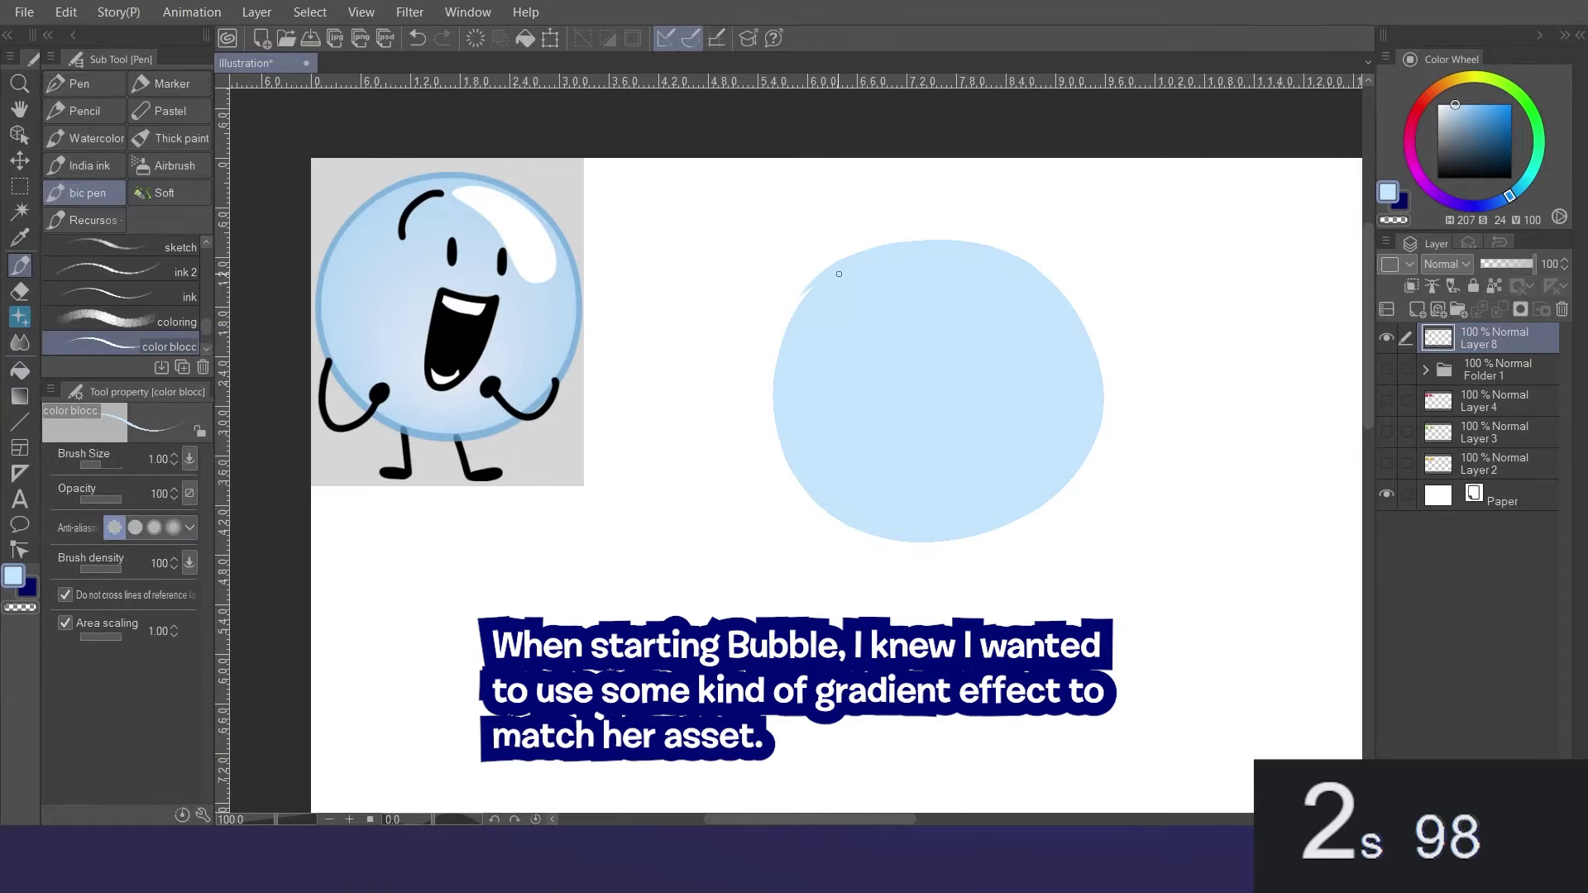
left_click_drag(837, 260, 787, 319)
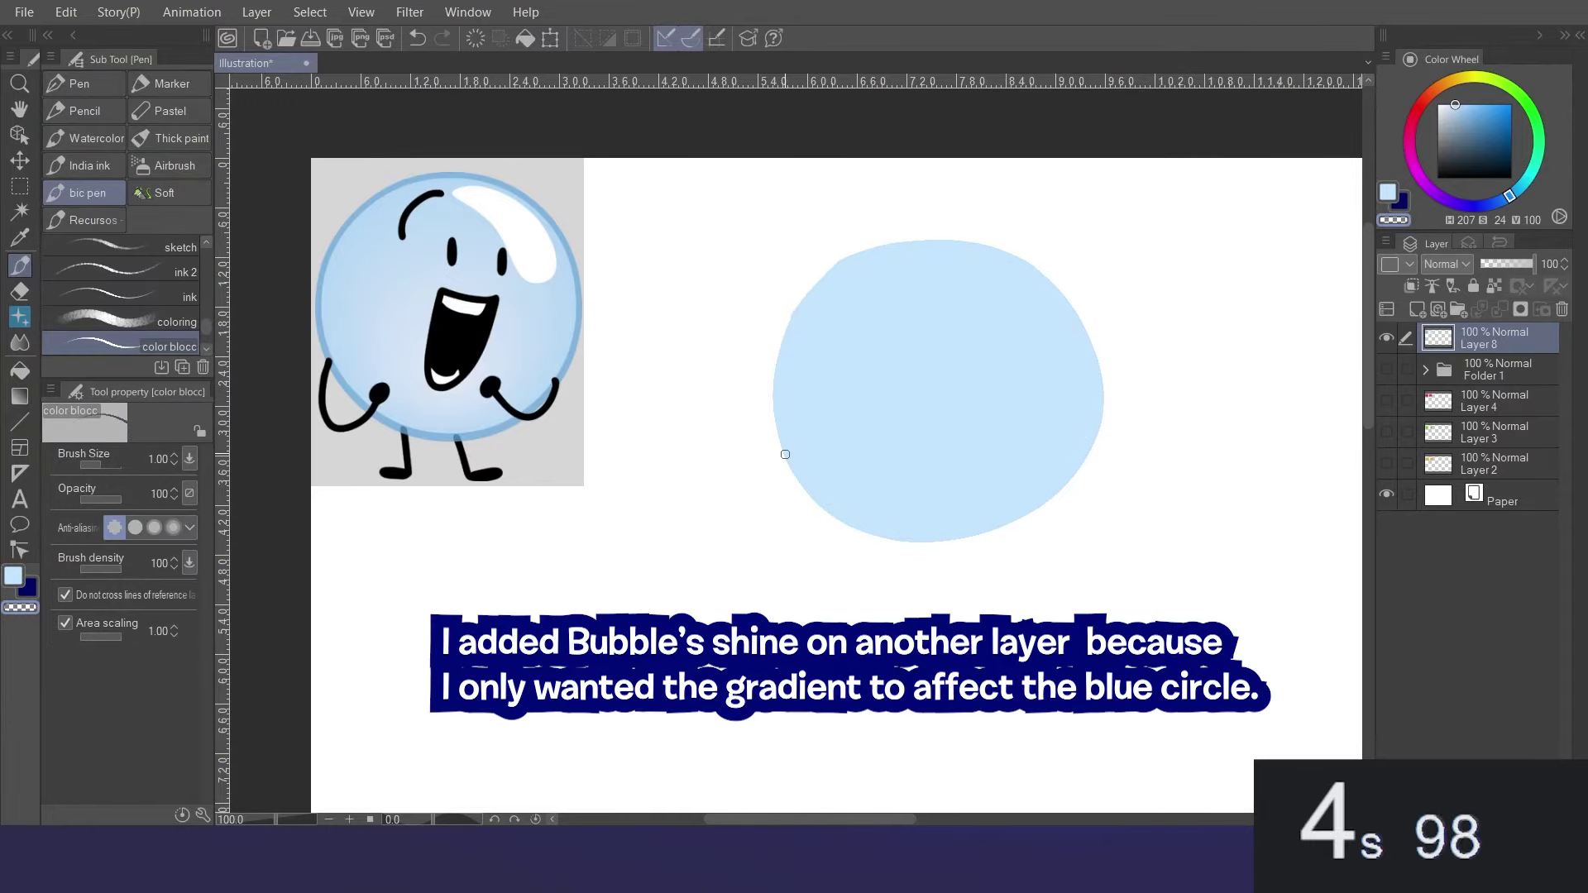
Draw and fill a curved white shine on a new layer, and transform it into place at Bubble's upper right.
left_click(535, 251, "alt")
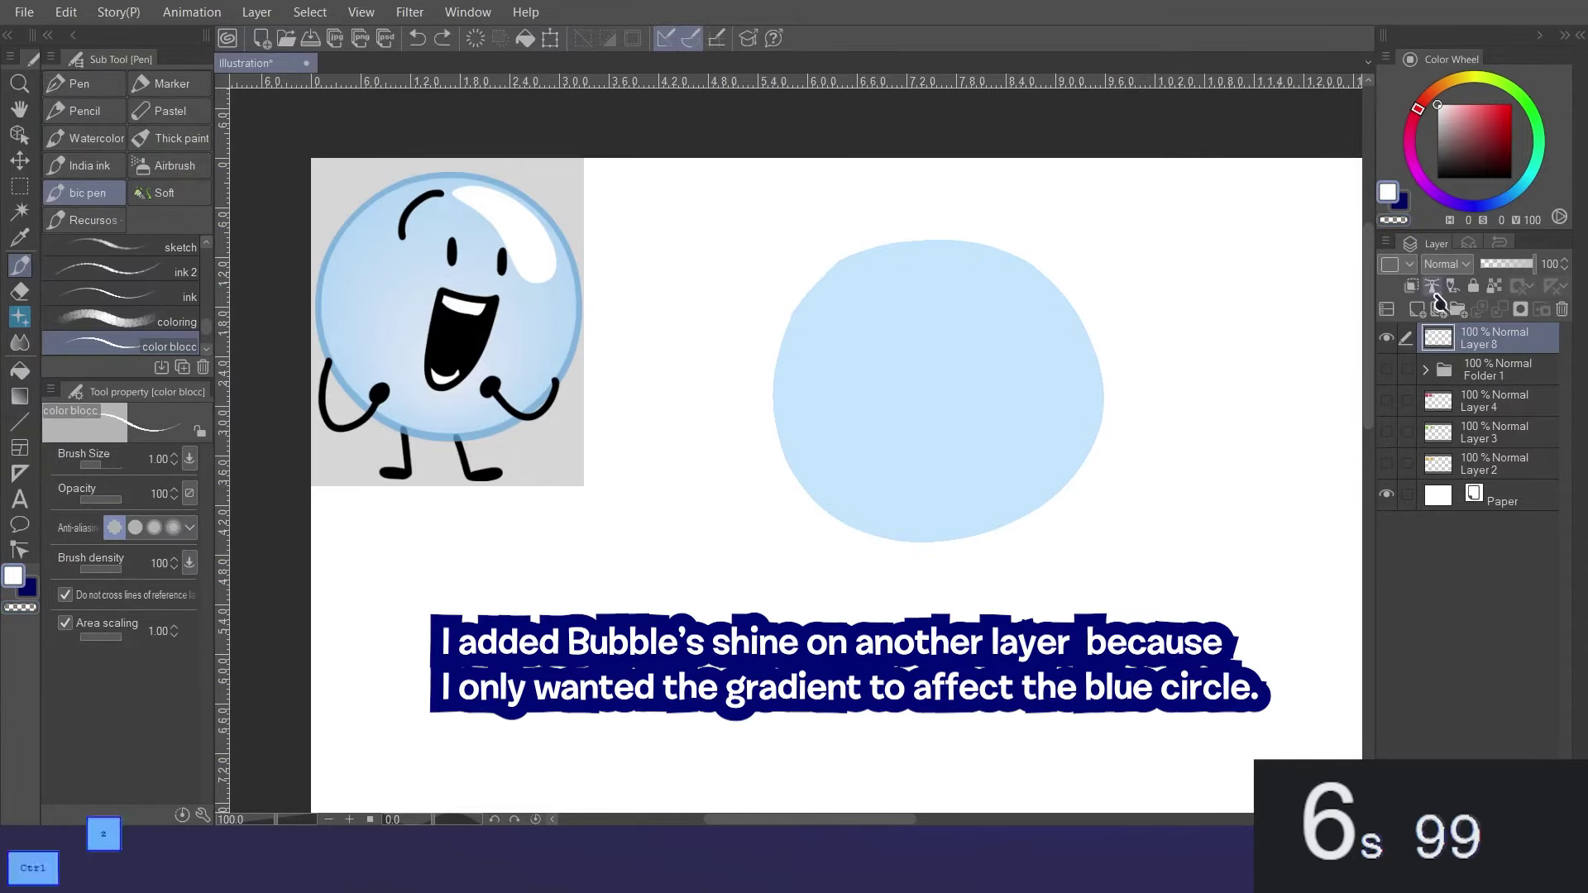
key("ctrl+shift+n")
left_click_drag(1003, 265, 1003, 268)
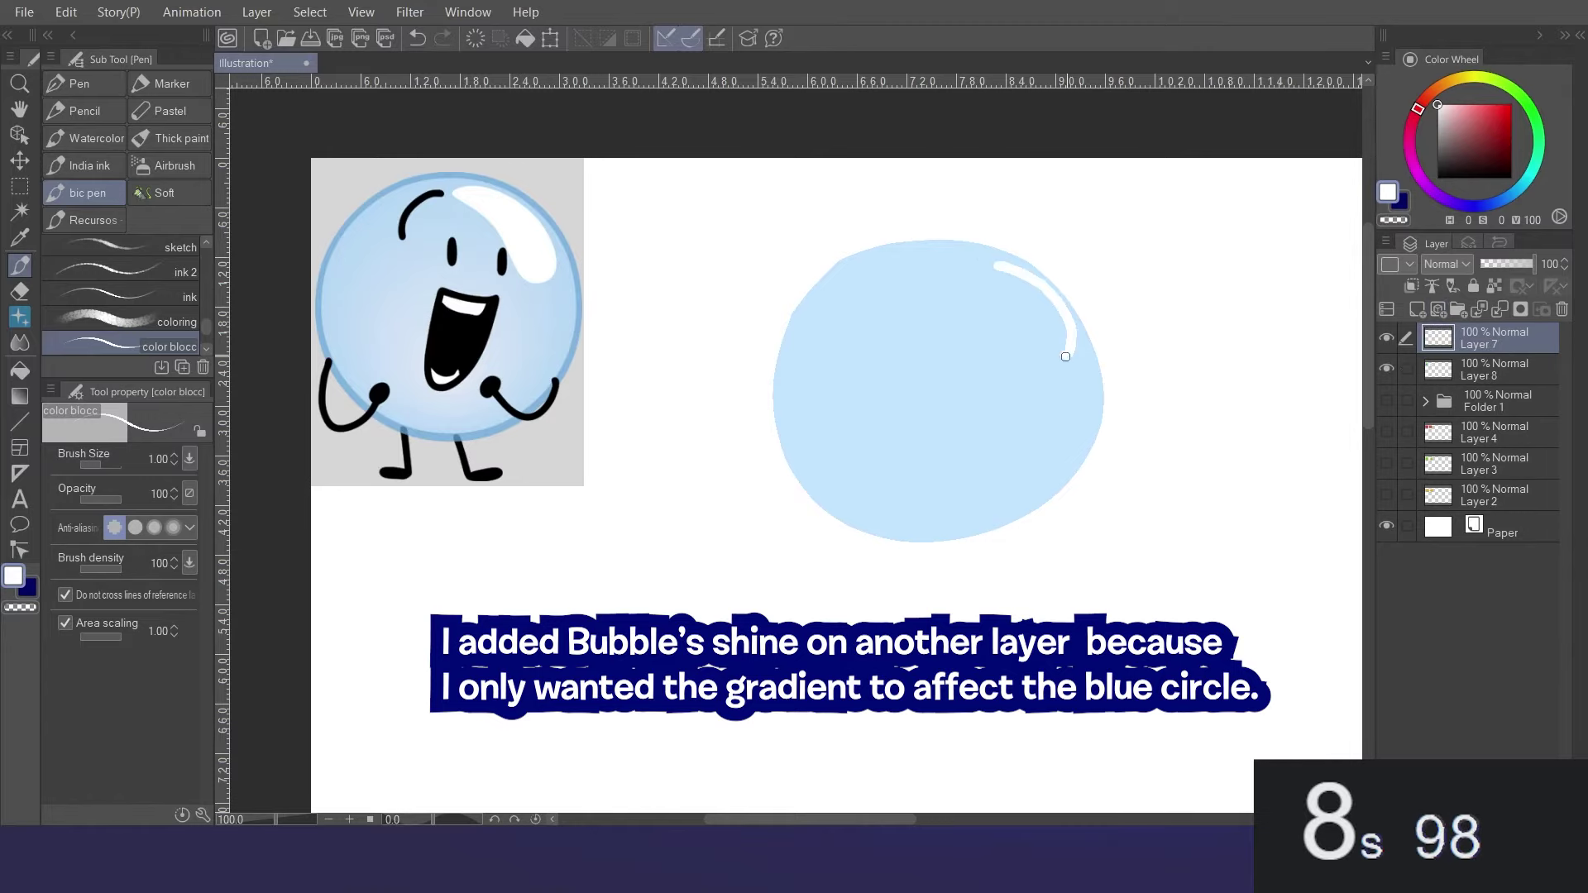
key("g")
left_click(1033, 313)
key("ctrl+t")
left_click_drag(1032, 313, 1018, 321)
left_click(997, 398)
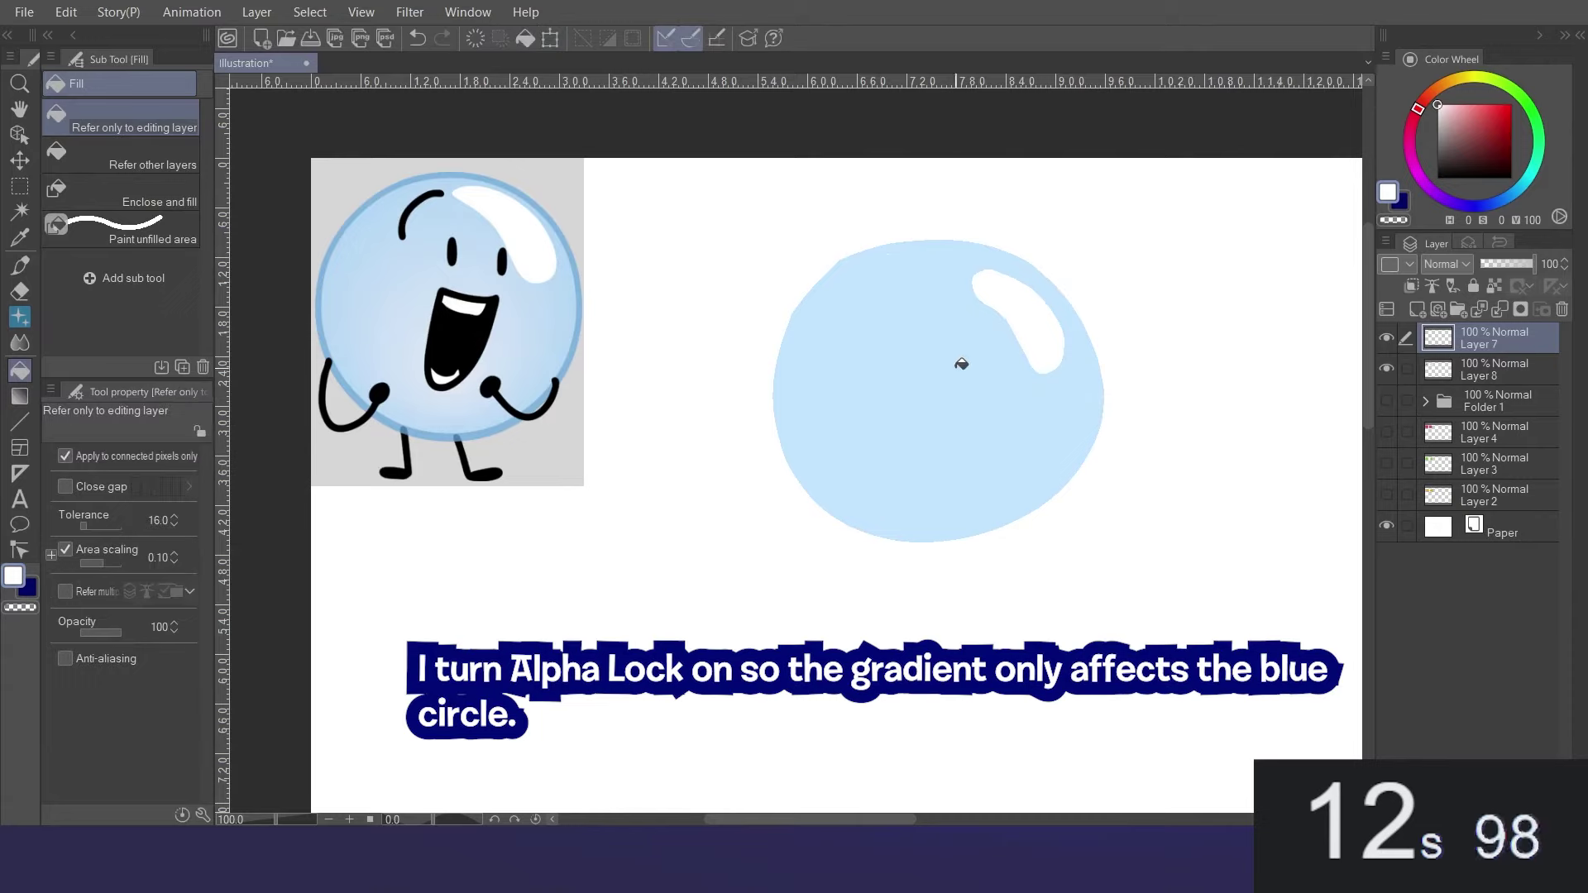
Lock the blue circle layer's transparent pixels and apply a pale blue circular foreground-to-transparent gradient from Bubble's lower centre.
left_click(1479, 364)
left_click(1495, 289)
left_click(19, 396)
left_click(132, 115)
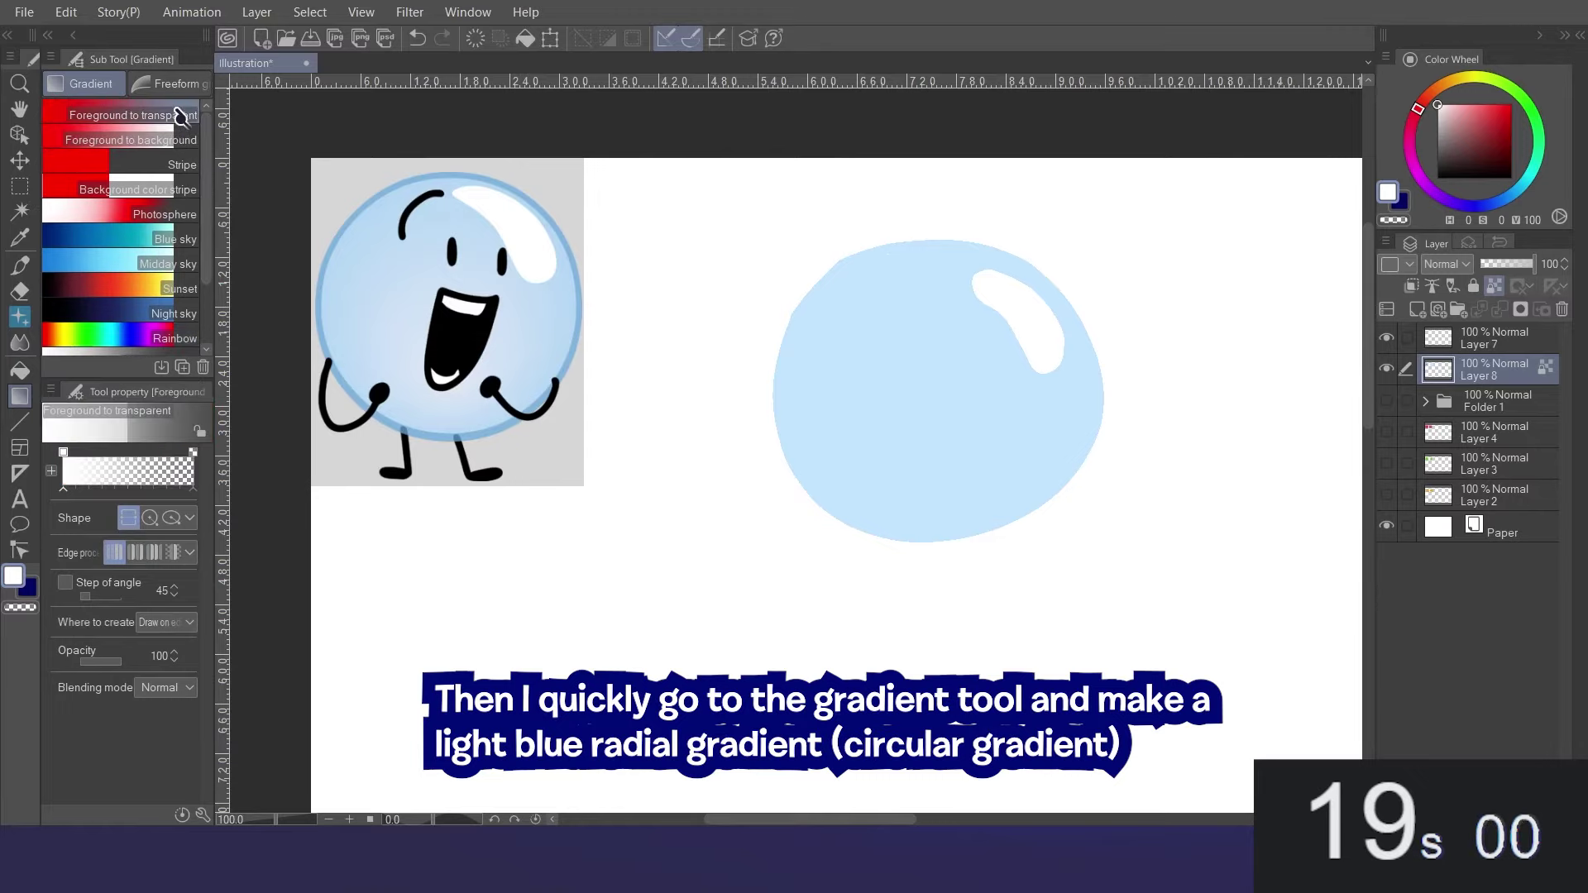
left_click(149, 518)
left_click_drag(921, 424, 1067, 347)
right_click(965, 489)
key("ctrl+z")
left_click_drag(908, 453, 1096, 321)
Add a new layer above the shine and draw Bubble's two slanted eyes and an eyebrow in black.
key("d")
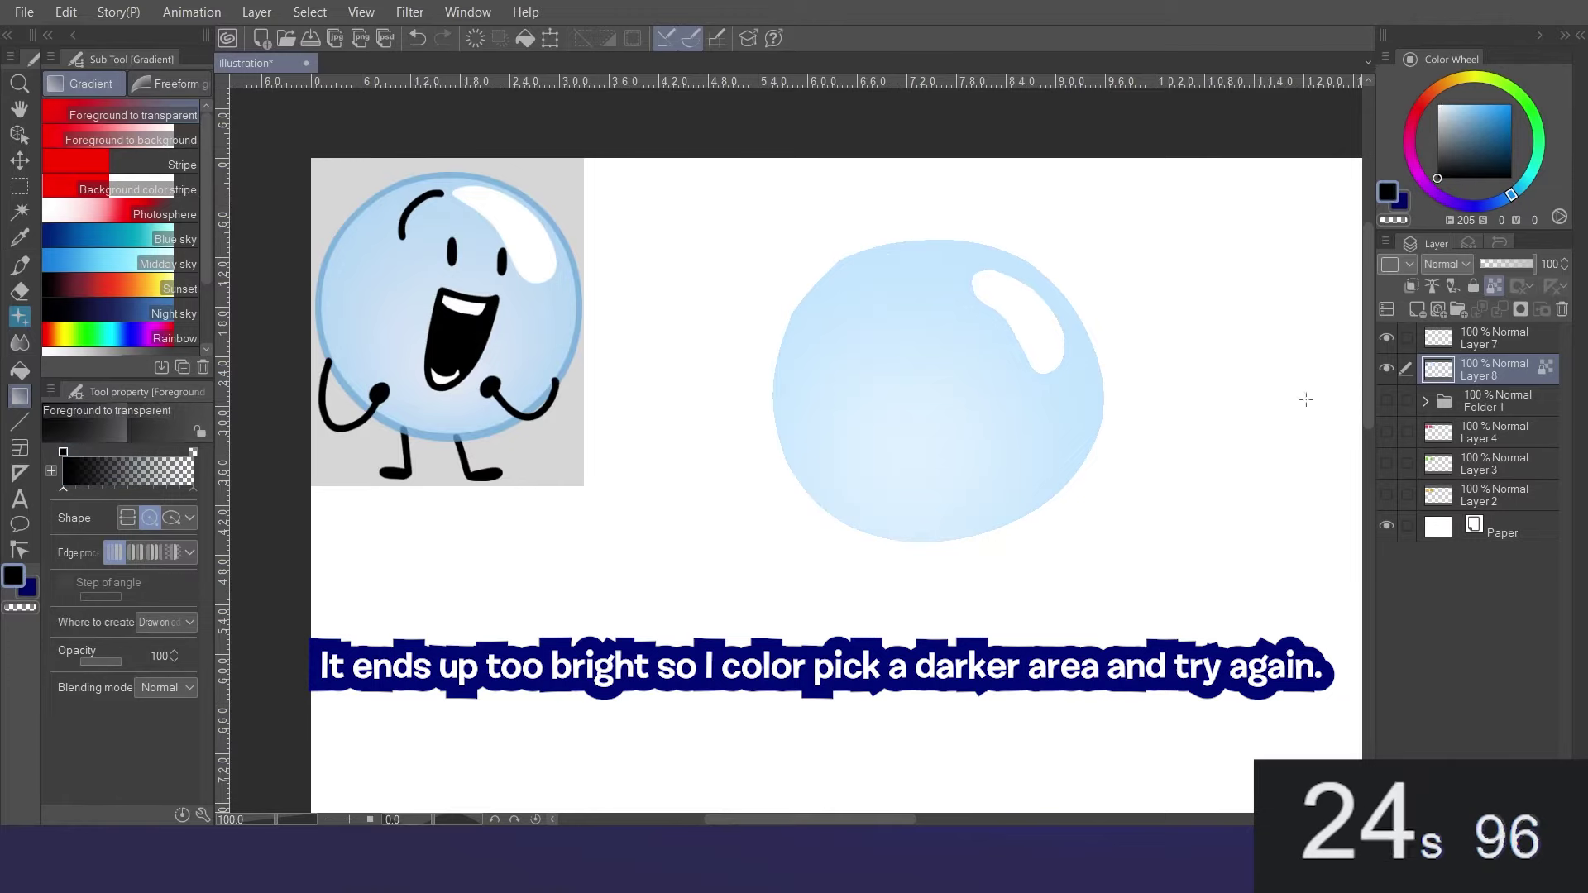
key("p")
left_click(1453, 342)
left_click(1418, 311)
left_click_drag(877, 342, 871, 358)
left_click_drag(965, 340, 962, 349)
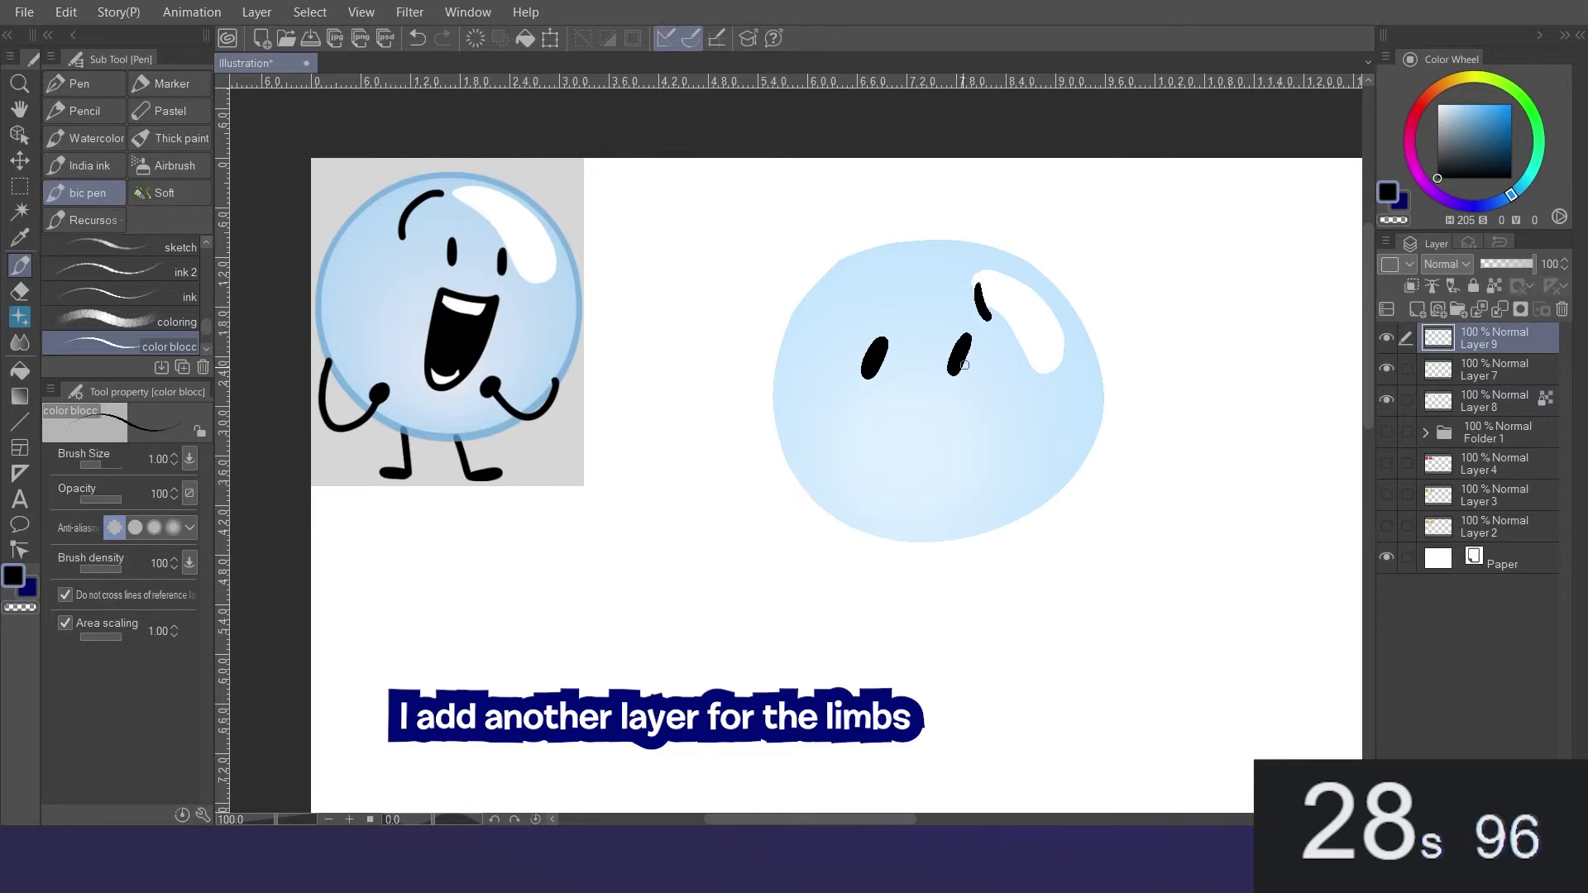
Outline Bubble's open smile and draw her two legs and both arms with round hands.
left_click_drag(866, 447, 948, 436)
left_click_drag(892, 603, 862, 610)
mouse_move(1000, 528)
left_mouse_down()
mouse_move(1030, 570)
mouse_move(1003, 589)
left_mouse_up()
mouse_move(1065, 495)
left_mouse_down()
mouse_move(1094, 507)
mouse_move(1055, 491)
left_mouse_up()
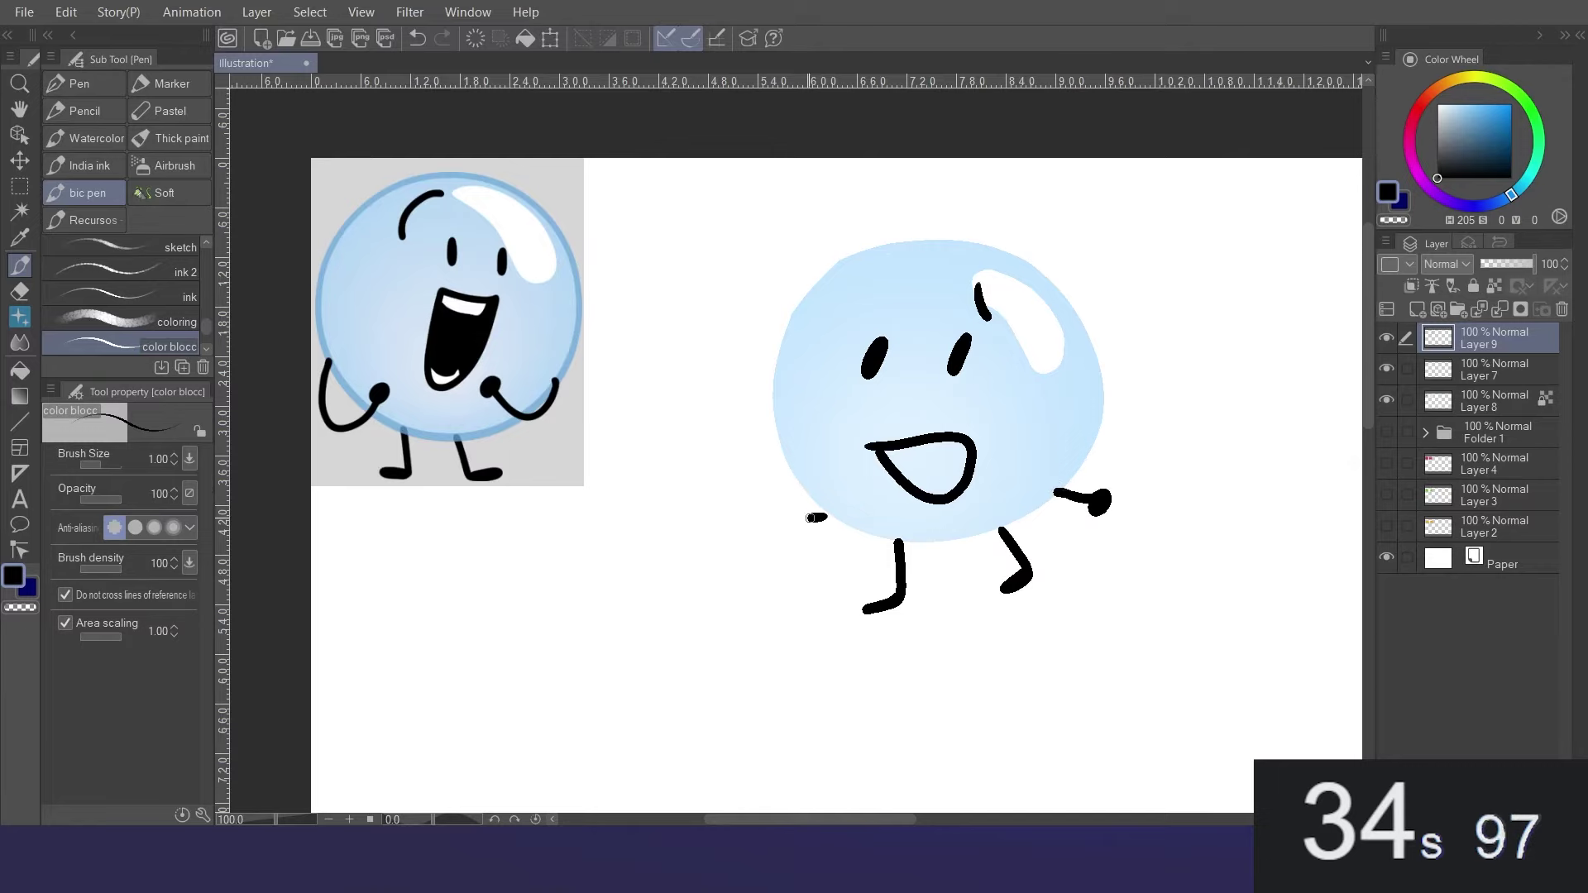
left_click_drag(811, 518, 823, 482)
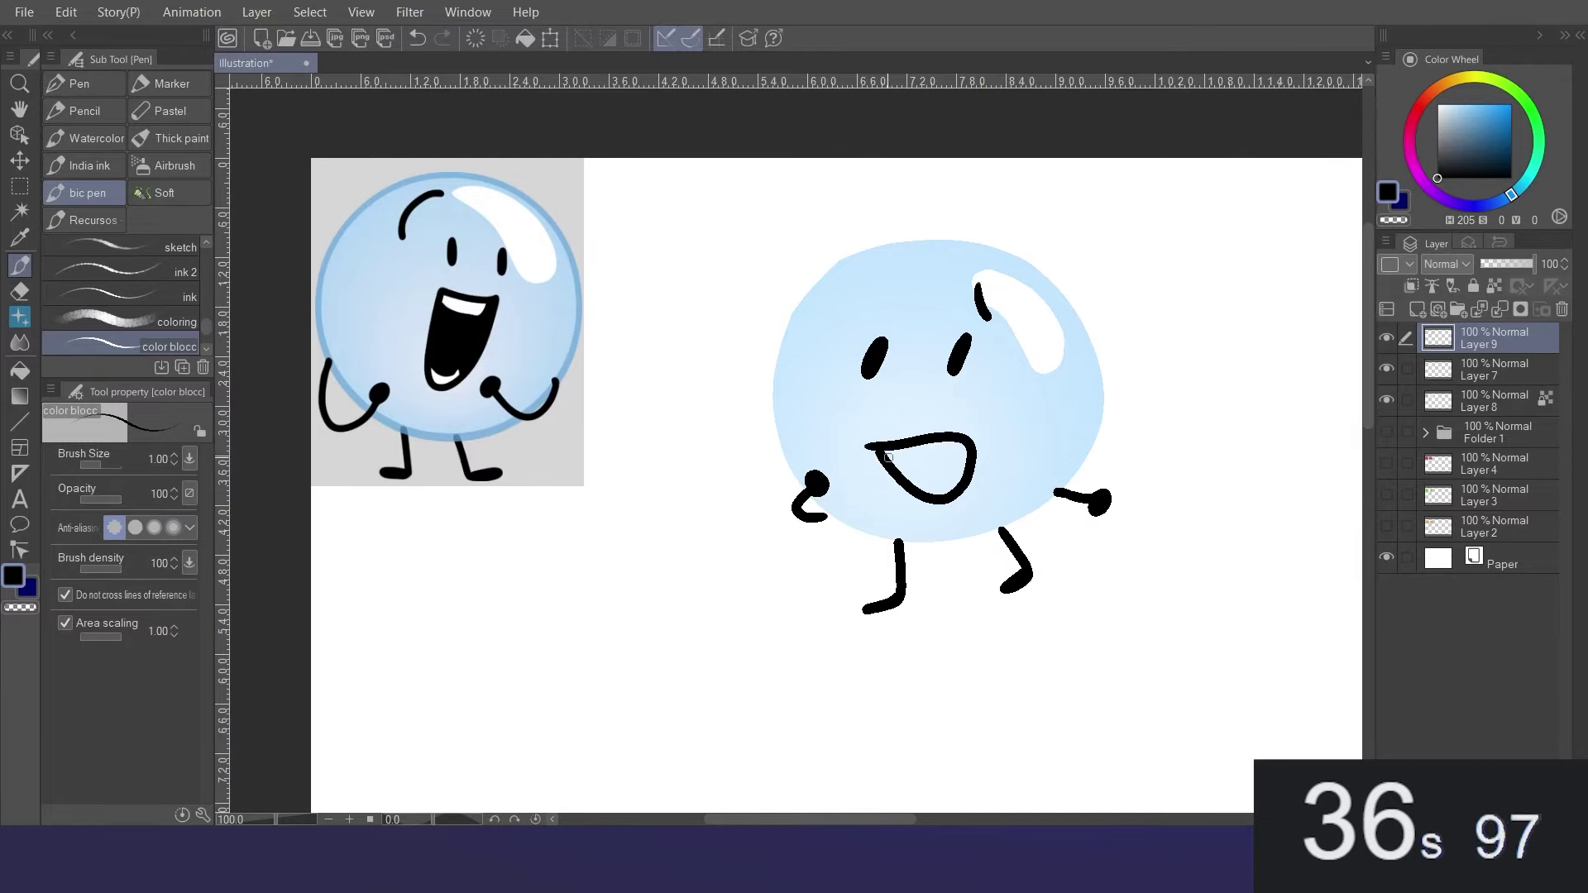
Fill Bubble's mouth with black below a row of teeth along the upper lip.
key("g")
left_click(939, 477)
key("p")
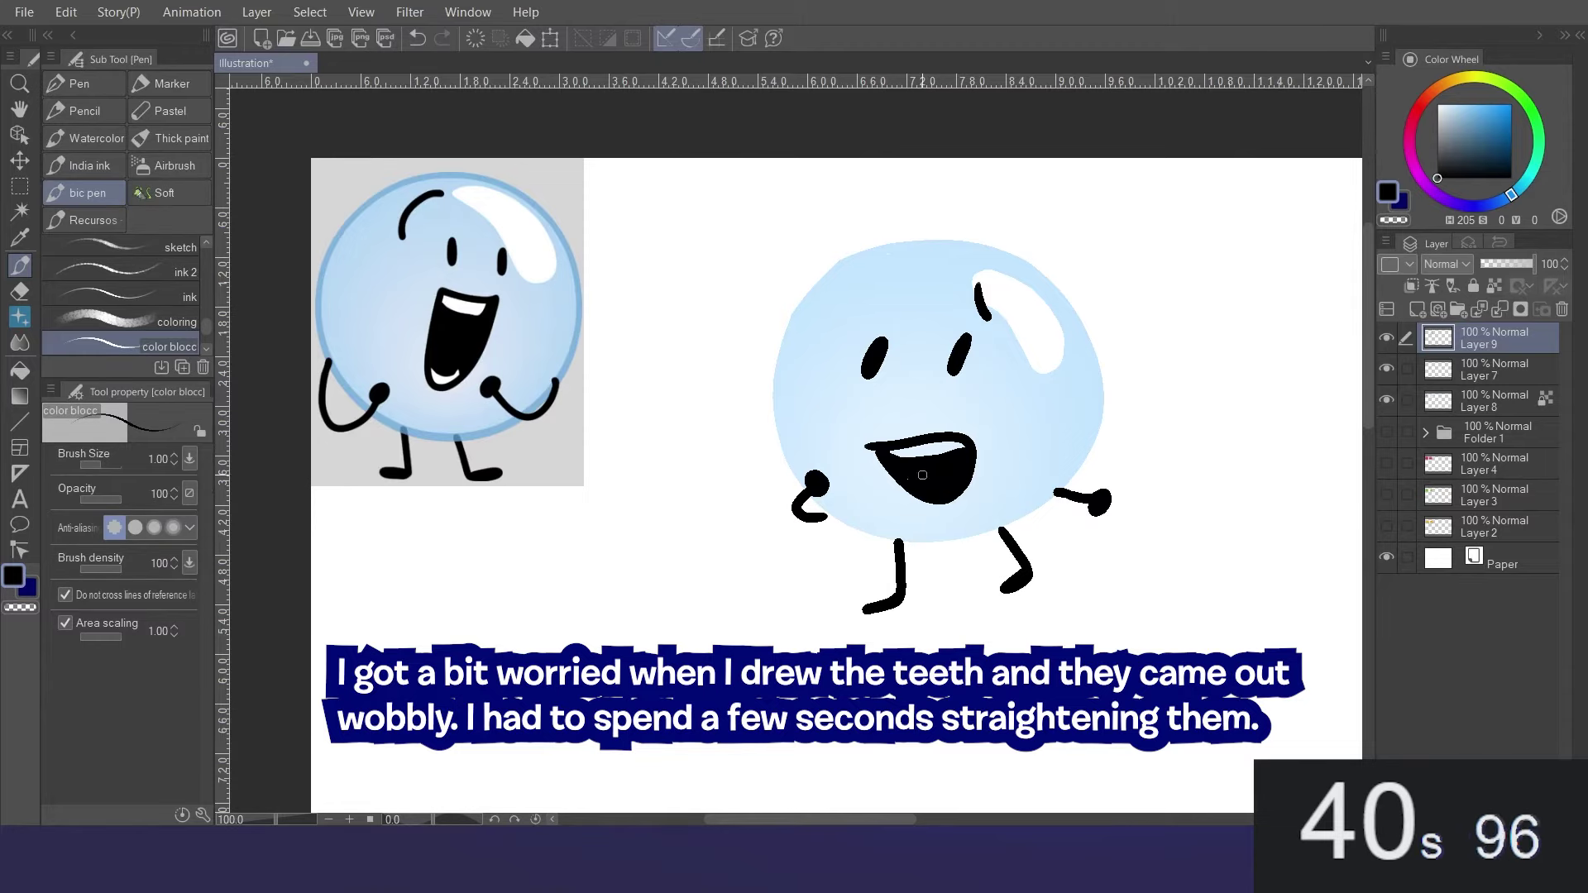
key("g")
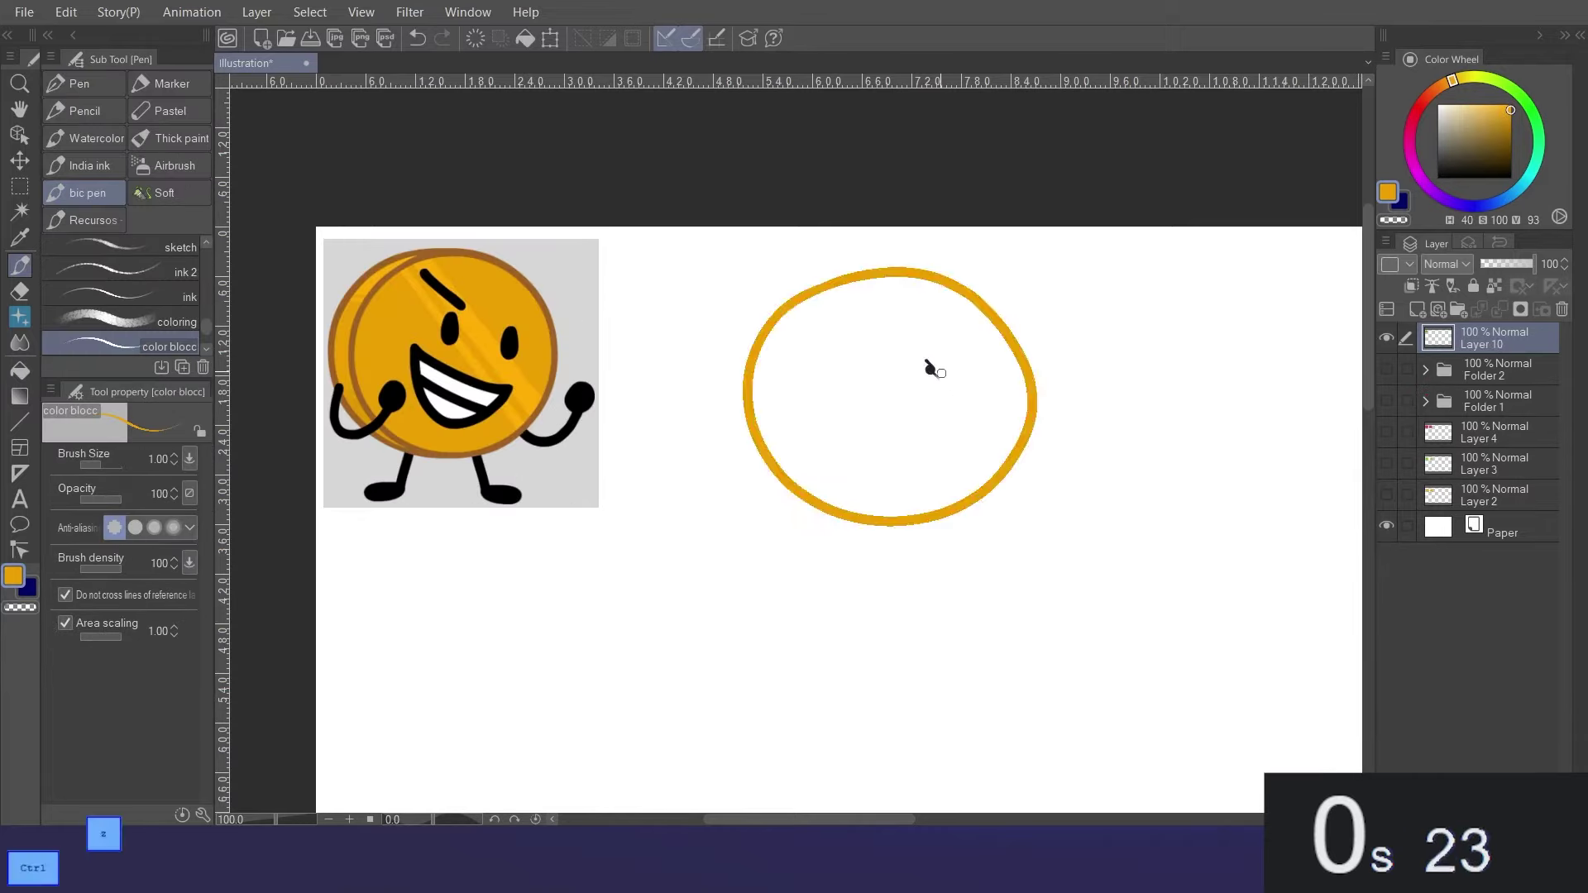
Replace the first coin outline with a smaller orange circle beside the Coiny reference, fill it, and touch up its upper edge.
key("ctrl+z")
mouse_move(848, 306)
left_mouse_down()
mouse_move(777, 418)
mouse_move(835, 308)
left_mouse_up()
key("g")
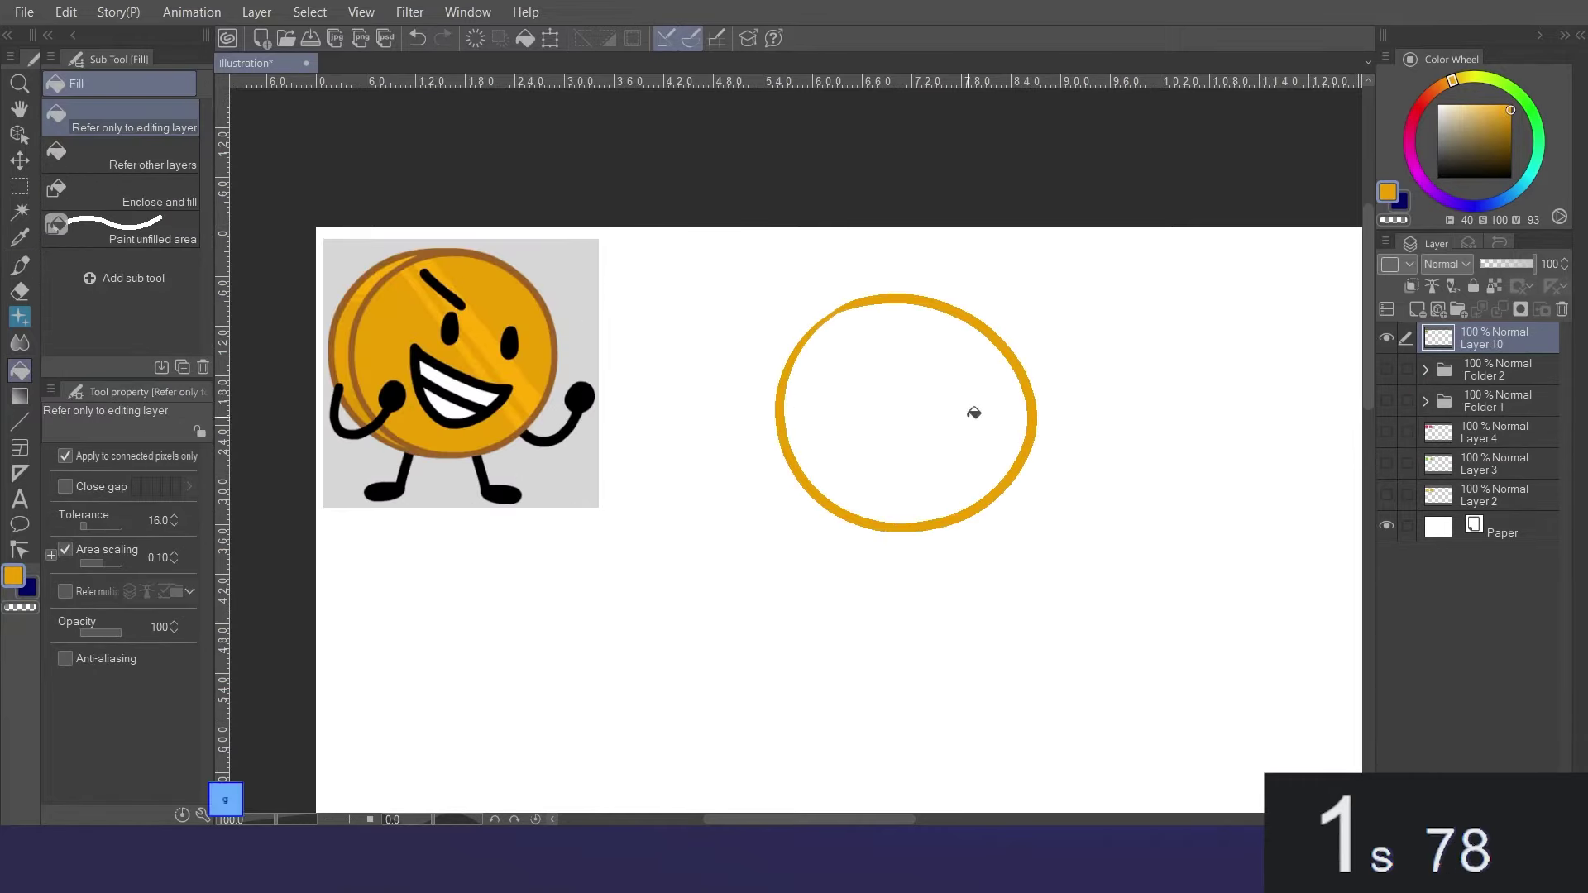
key("g")
left_click(975, 413)
key("p")
mouse_move(876, 292)
left_mouse_down()
mouse_move(909, 290)
mouse_move(1011, 352)
left_mouse_up()
key("ctrl+z")
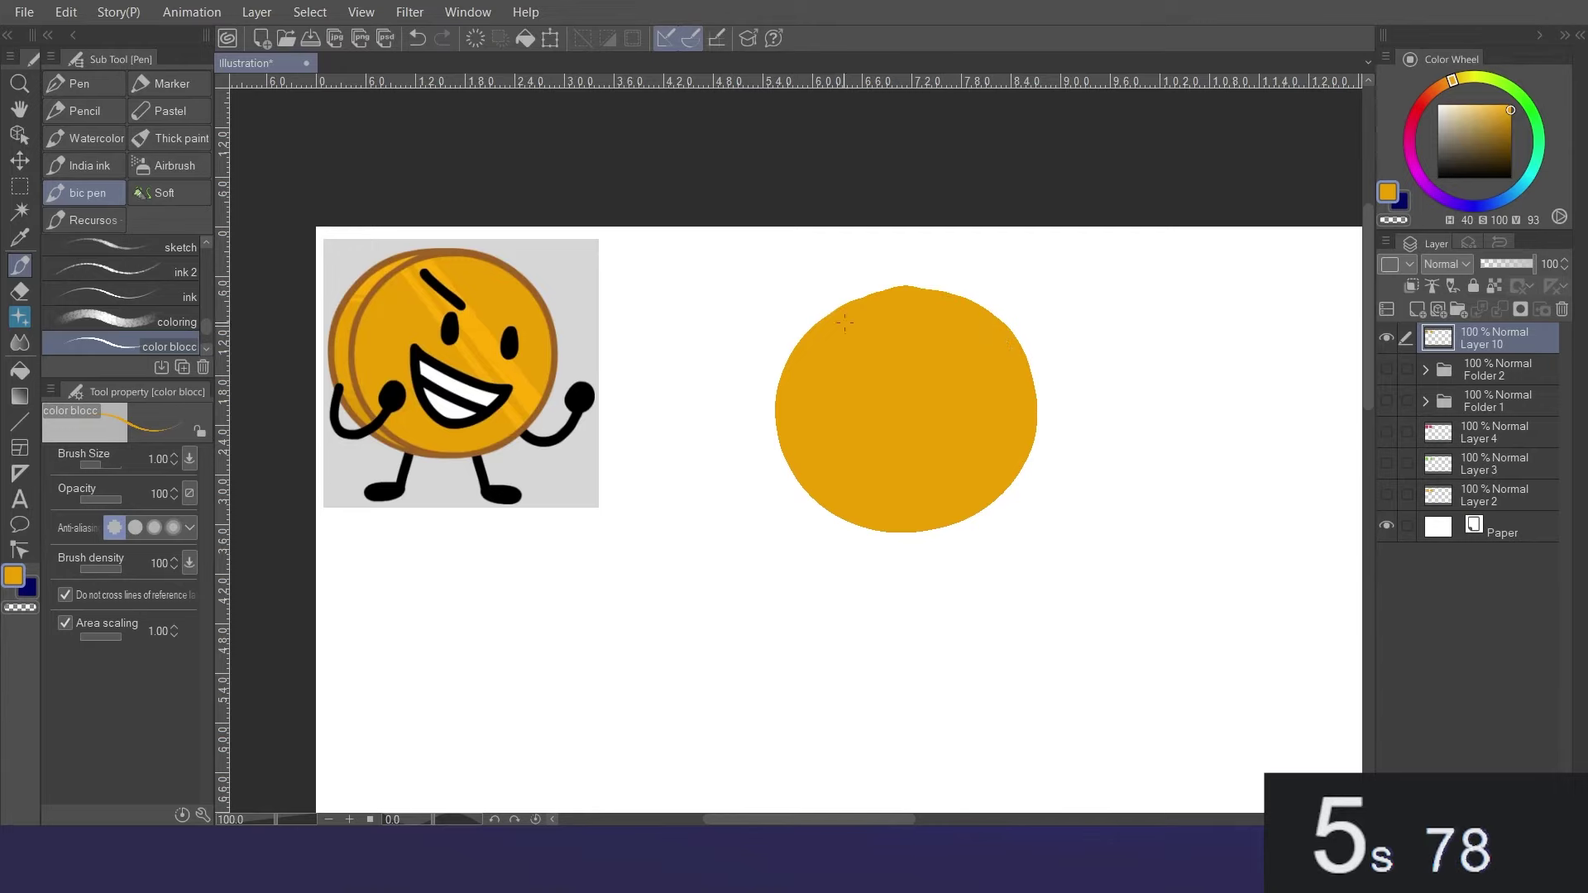
Duplicate the coin layer, lock the lower copy's transparent pixels, and fill that copy with a darker reddish orange.
left_click(1511, 123)
left_click_drag(1451, 80, 1437, 88)
key("ctrl+c")
key("ctrl+v")
left_click(1458, 369)
left_click(1494, 286)
left_click(525, 38)
Offset the dark orange copy slightly right and down to form Coiny's edge.
left_click(550, 38)
left_click_drag(1000, 449, 1018, 455)
left_click(635, 571)
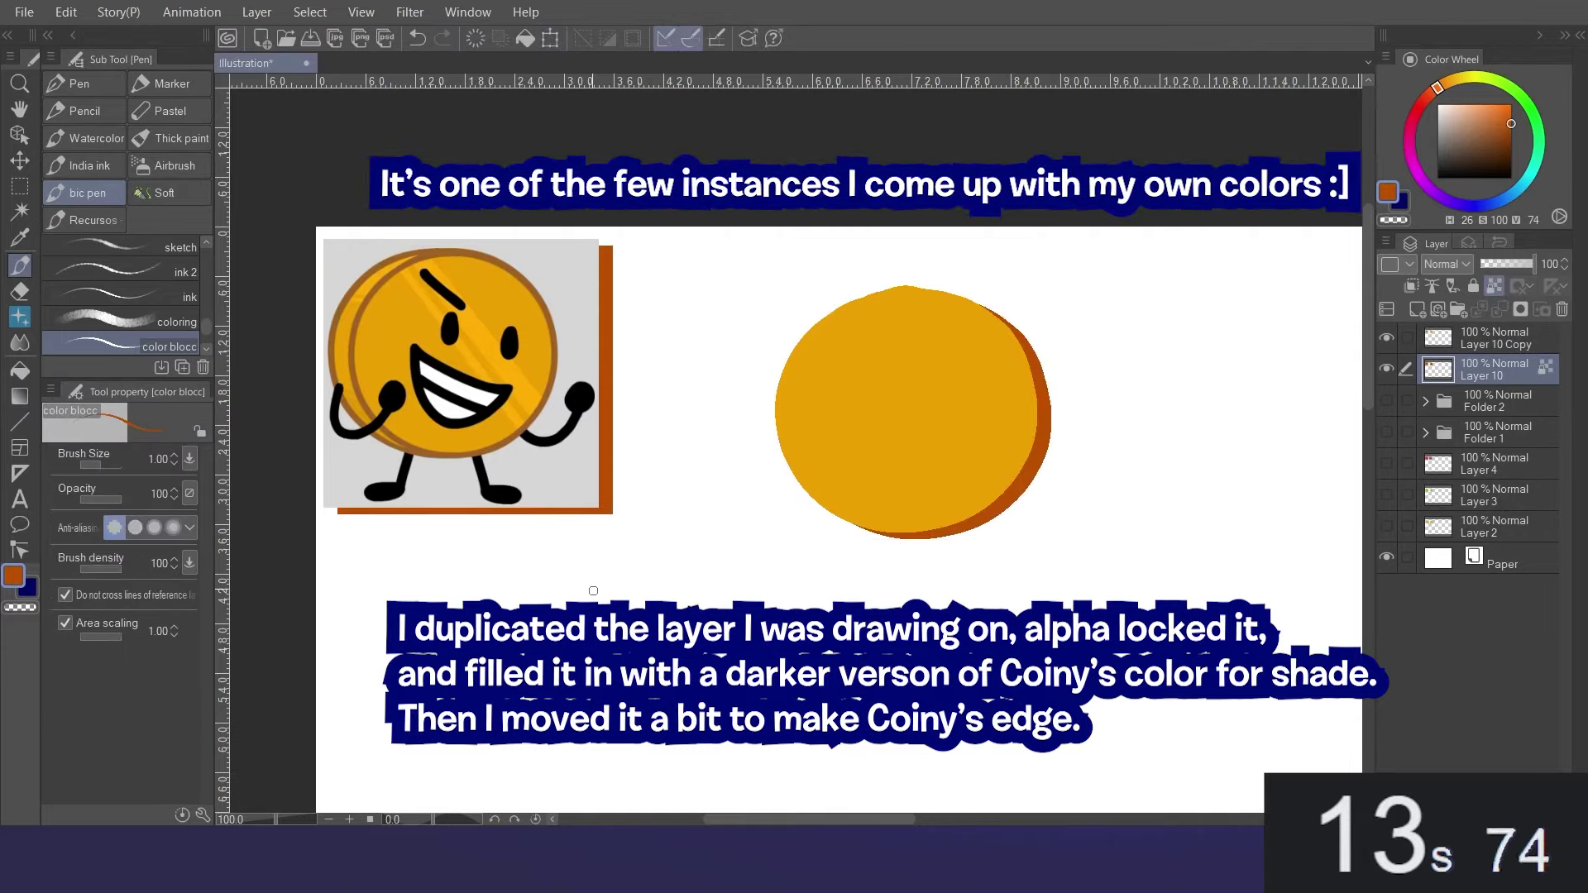
Lock the coin face layer's transparent pixels and paint two diagonal shine bands in the reference's lighter orange.
left_click(1509, 341)
key("ctrl+e")
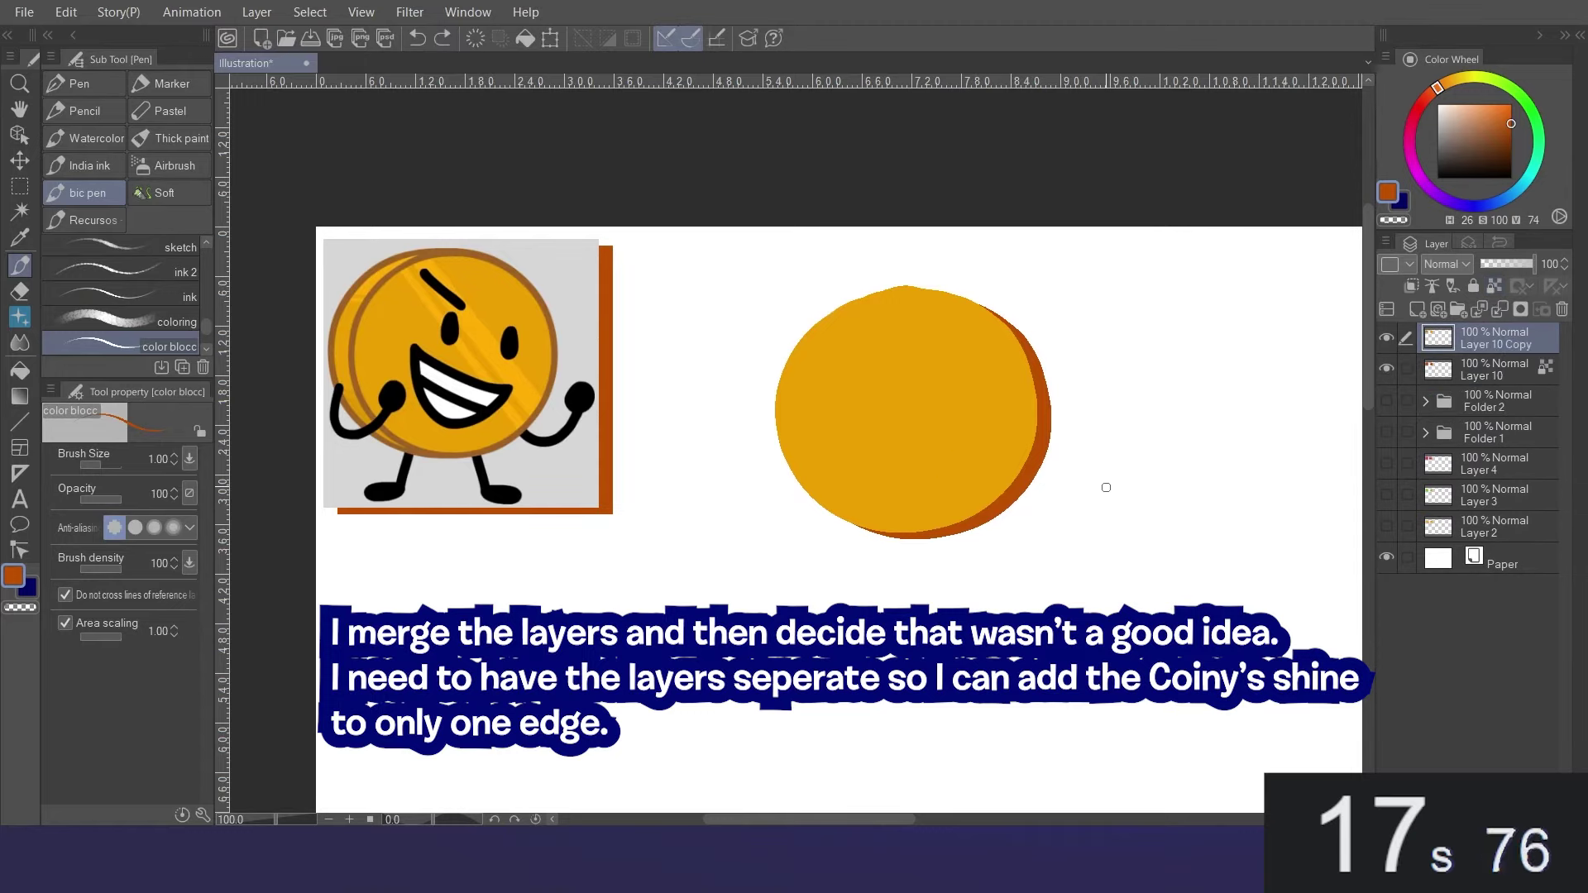
key("ctrl+z")
left_click(1002, 409, "alt")
left_click(1494, 286)
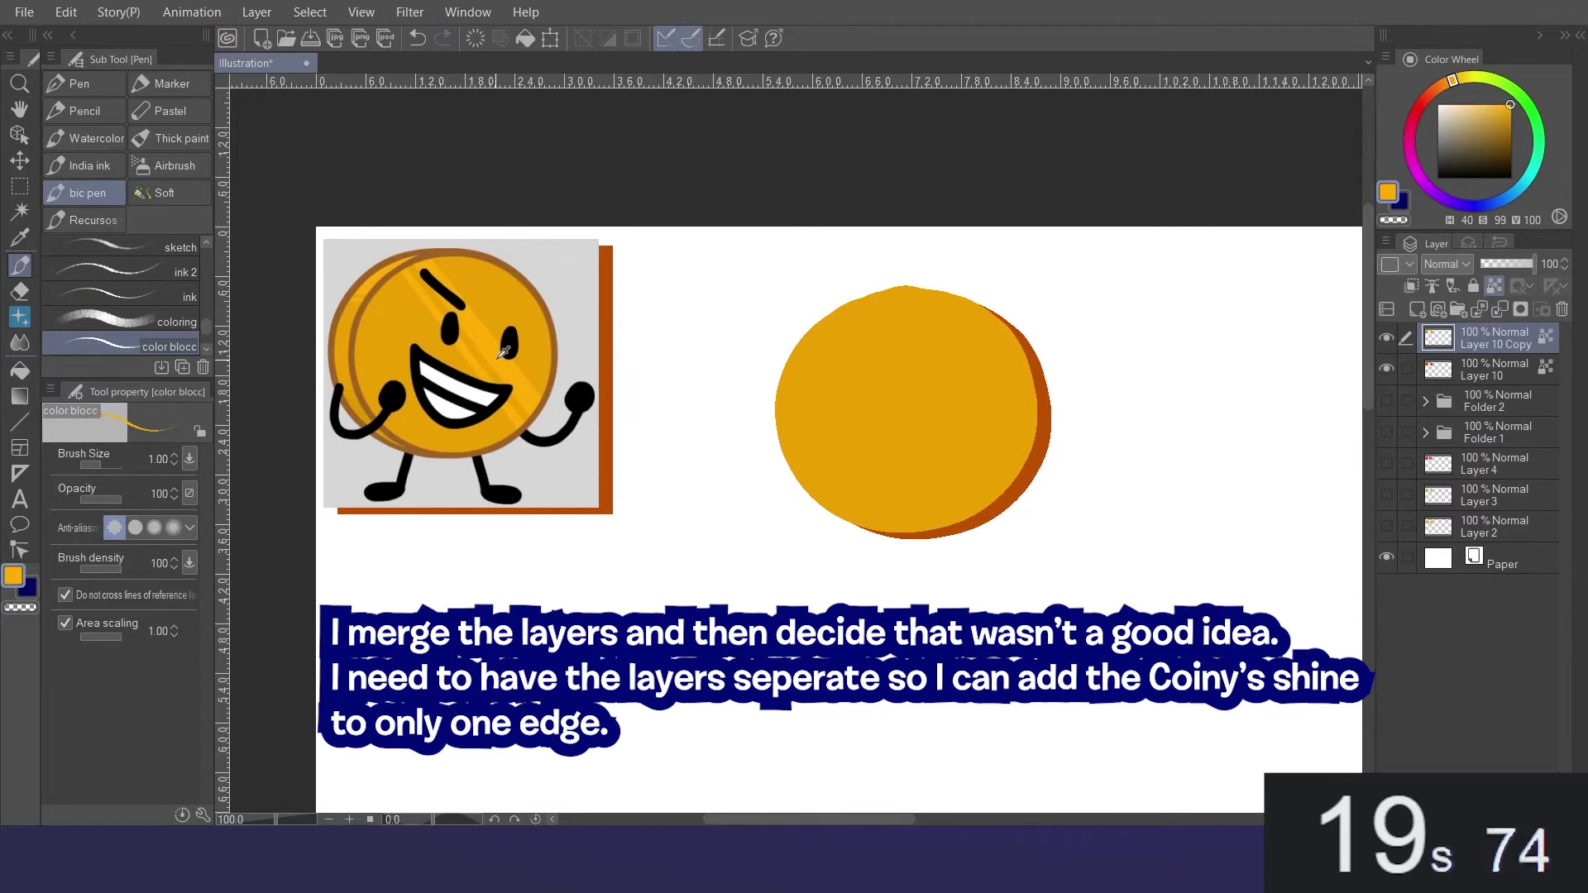
mouse_move(989, 310)
left_mouse_down()
mouse_move(688, 507)
mouse_move(704, 494)
left_mouse_up()
left_click_drag(1038, 348, 802, 492)
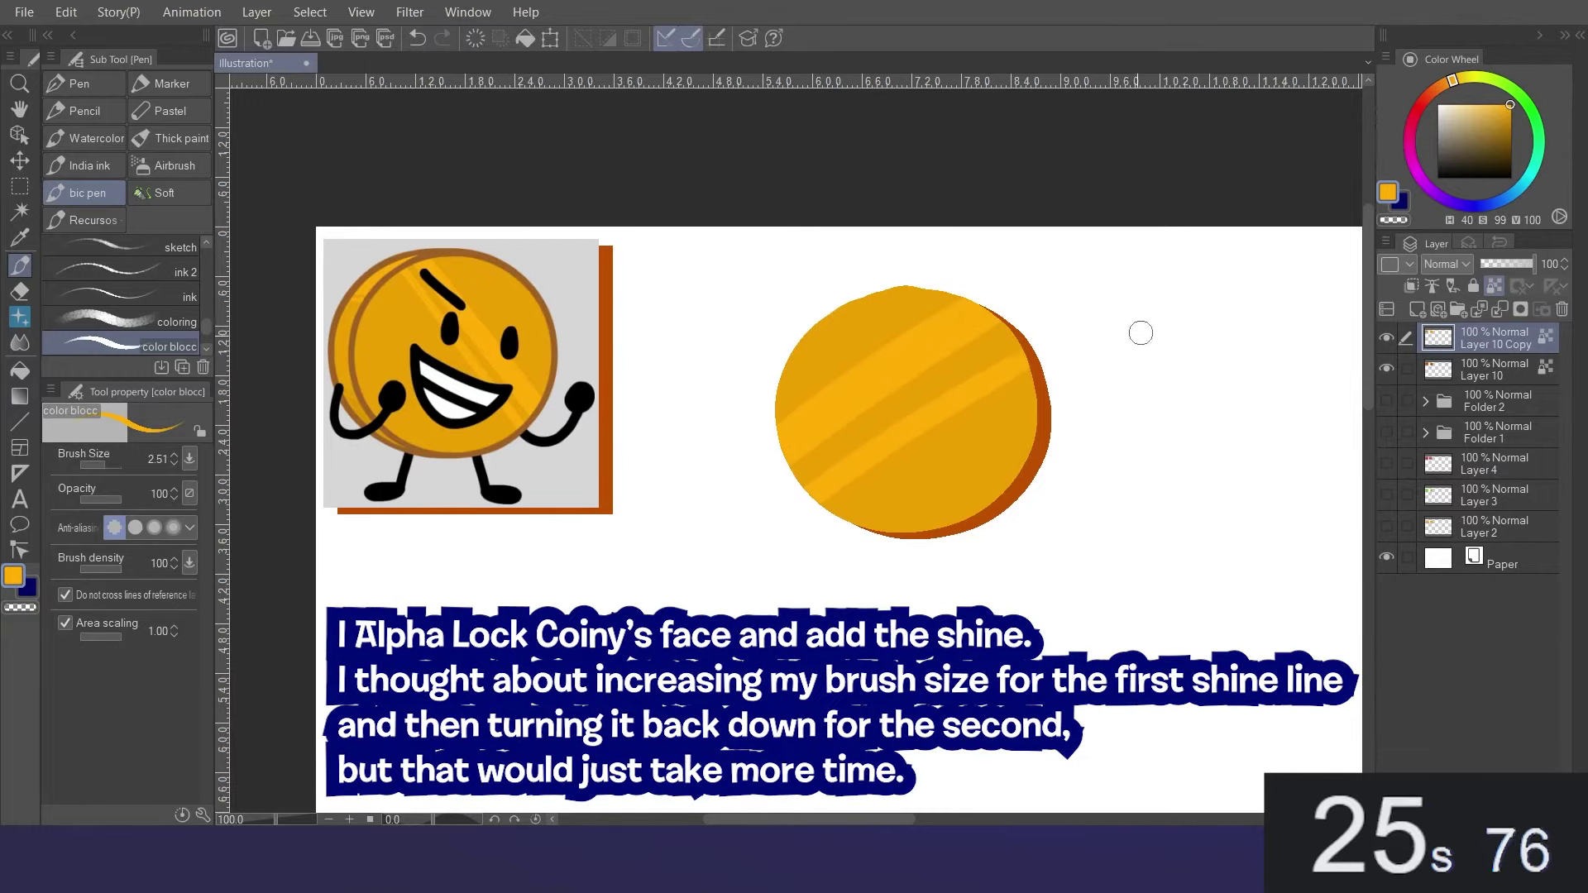
Draw Coiny's eyes, raised eyebrow and open grin in black on a new layer at brush size 1.00.
left_click(1043, 436, "alt")
left_click_drag(1480, 161, 1437, 178)
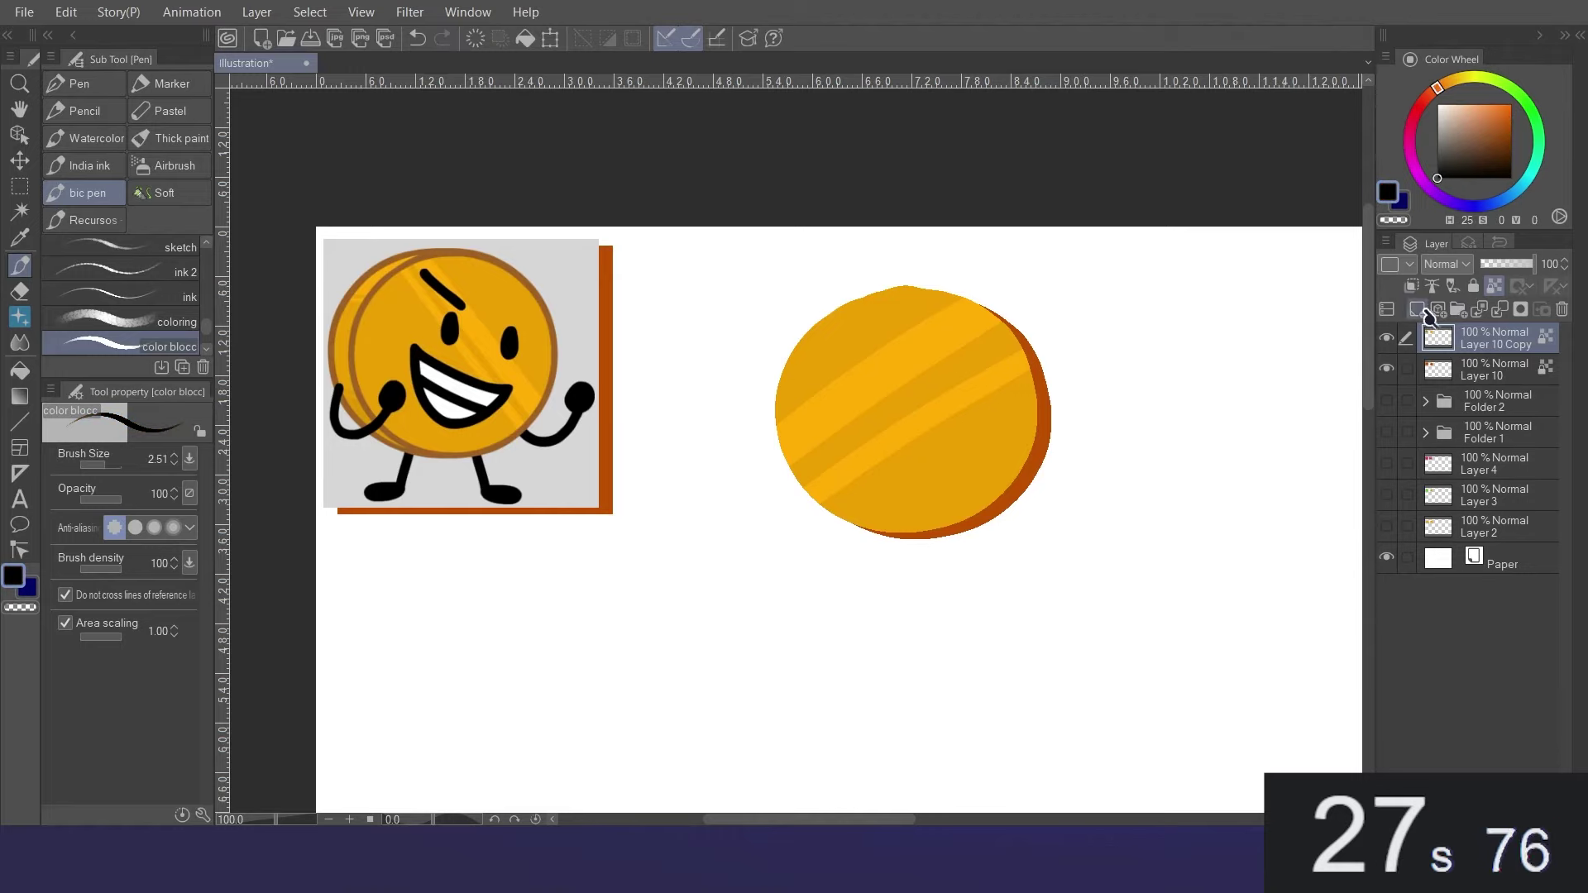
left_click(1436, 311)
left_click(101, 466)
mouse_move(870, 374)
left_mouse_down()
mouse_move(940, 370)
mouse_move(934, 388)
mouse_move(928, 345)
left_mouse_up()
mouse_move(955, 440)
left_mouse_down()
mouse_move(858, 449)
mouse_move(932, 469)
left_mouse_up()
Draw Coiny's two legs and both short arms with round hands in black.
left_click_drag(981, 568, 999, 576)
left_click_drag(834, 518, 804, 542)
left_click_drag(1018, 533, 1026, 529)
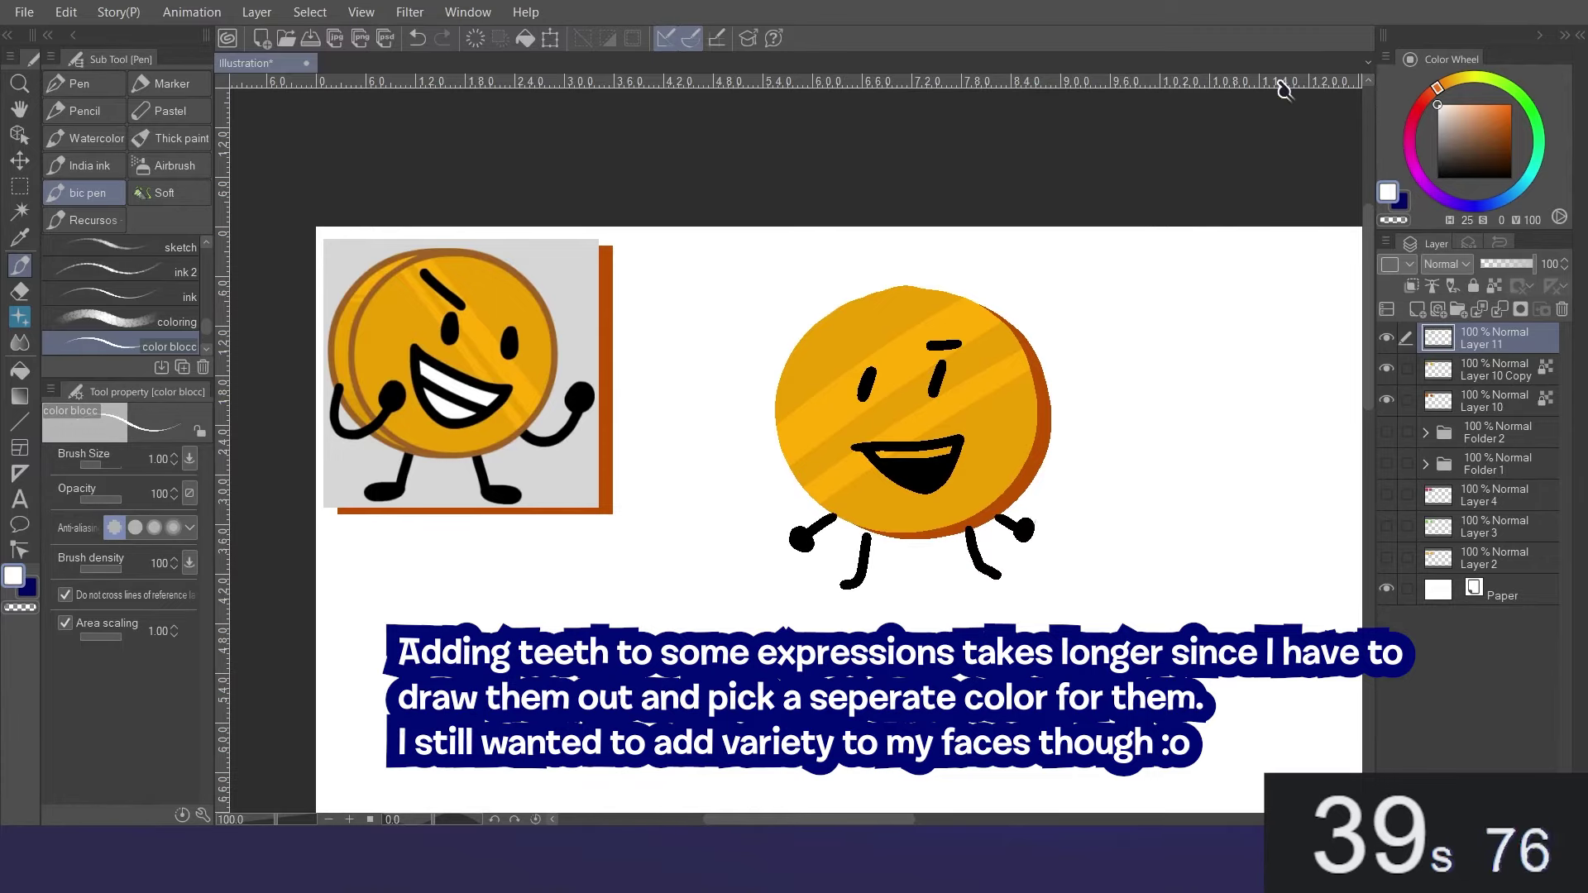
Fill Coiny's upper teeth with white.
key("g")
key("g")
left_click(910, 452)
key("p")
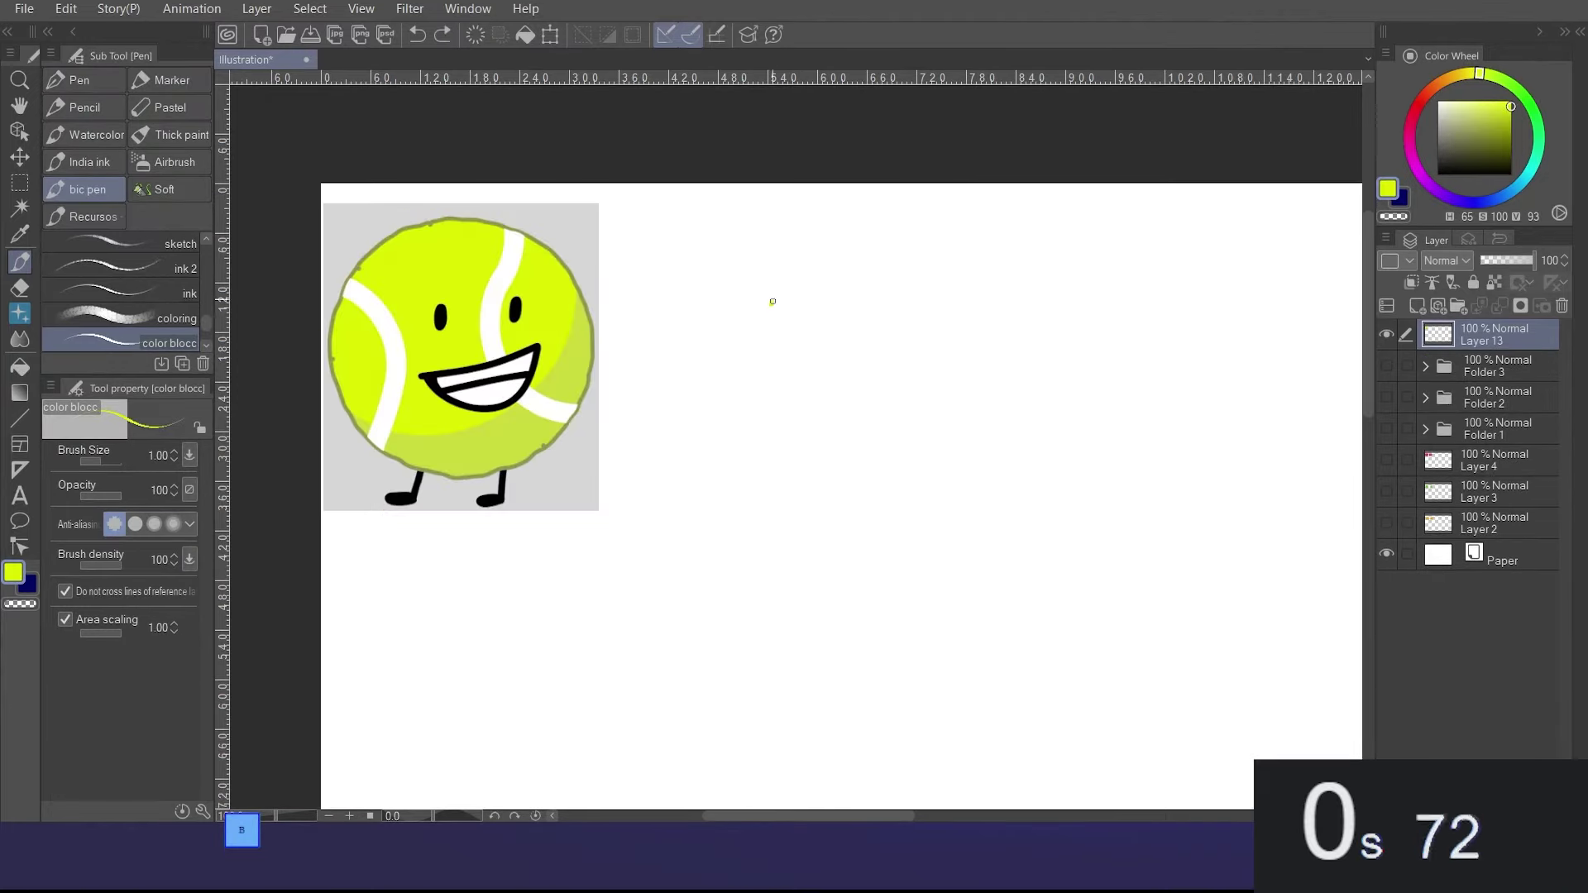
Draw a yellow-green circle beside the Tennis Ball reference and fill it with the same colour.
mouse_move(770, 305)
left_mouse_down()
mouse_move(897, 237)
mouse_move(1007, 271)
mouse_move(1040, 352)
mouse_move(999, 453)
mouse_move(878, 497)
mouse_move(787, 419)
mouse_move(770, 310)
left_mouse_up()
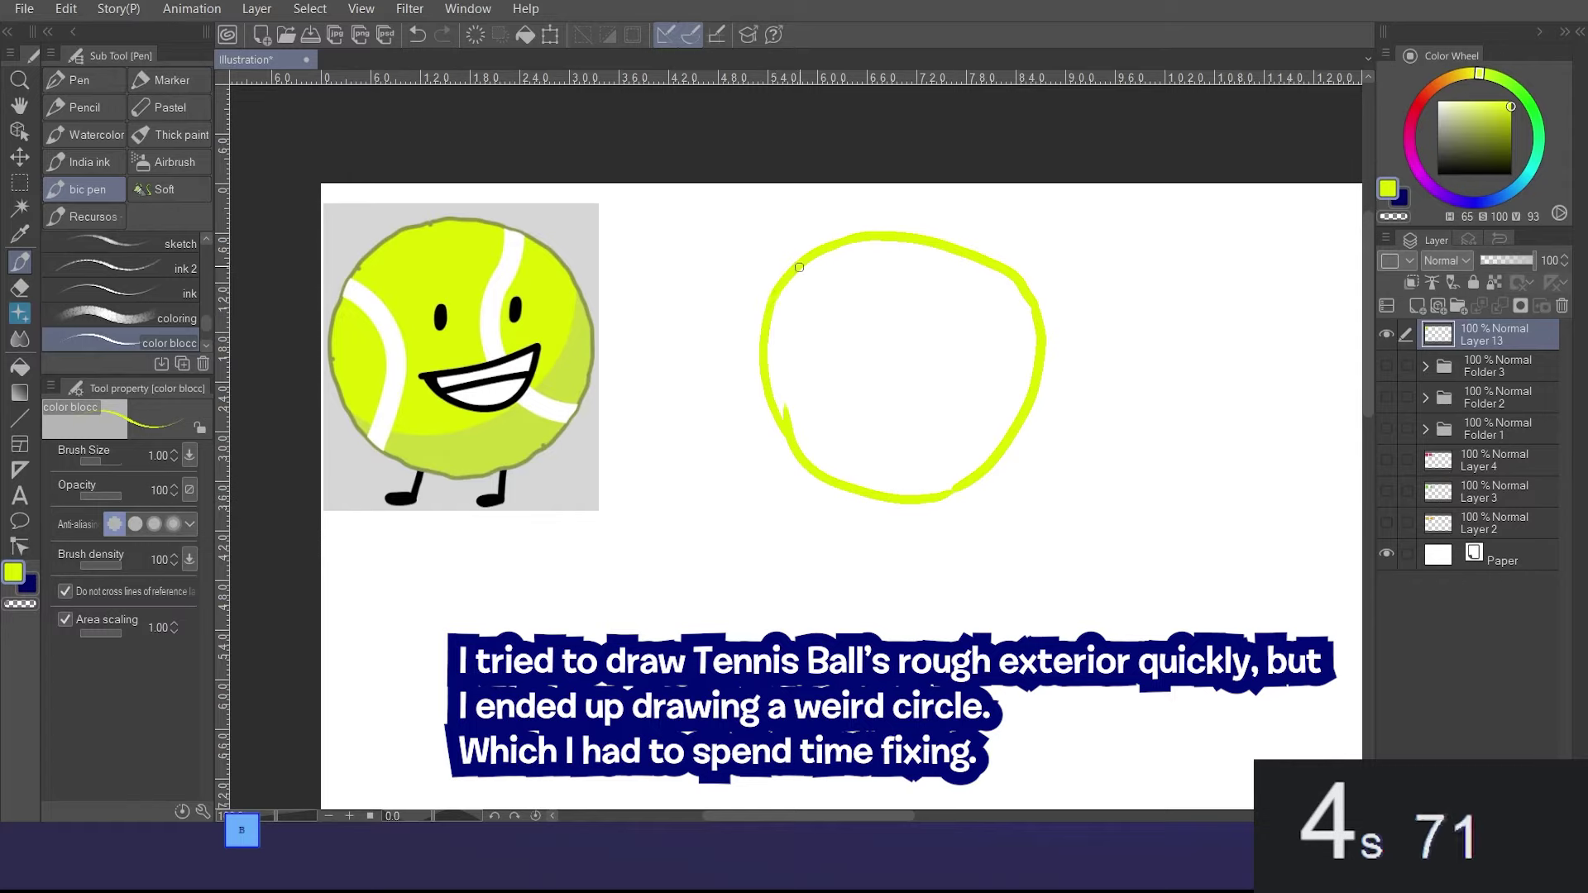
key("g")
left_click(939, 344)
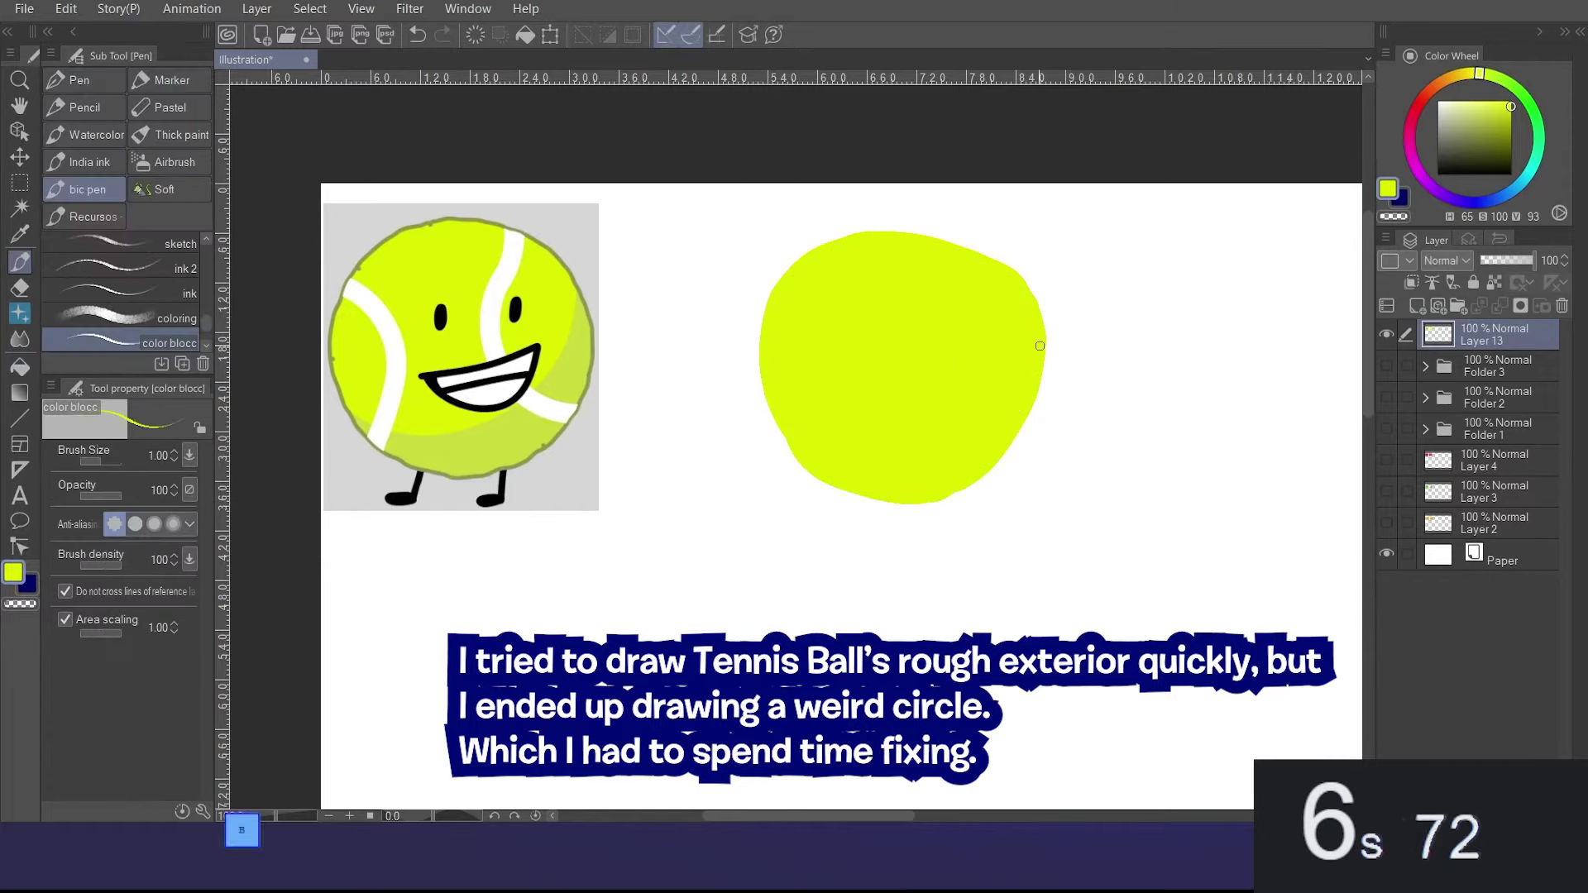
Round out Tennis Ball's uneven outline with extra strokes around its sides and lower edge, covering the white gaps.
key("p")
mouse_move(1041, 335)
left_mouse_down()
mouse_move(1038, 412)
mouse_move(995, 474)
mouse_move(922, 507)
mouse_move(938, 507)
mouse_move(868, 505)
mouse_move(799, 465)
mouse_move(774, 426)
mouse_move(778, 306)
left_mouse_up()
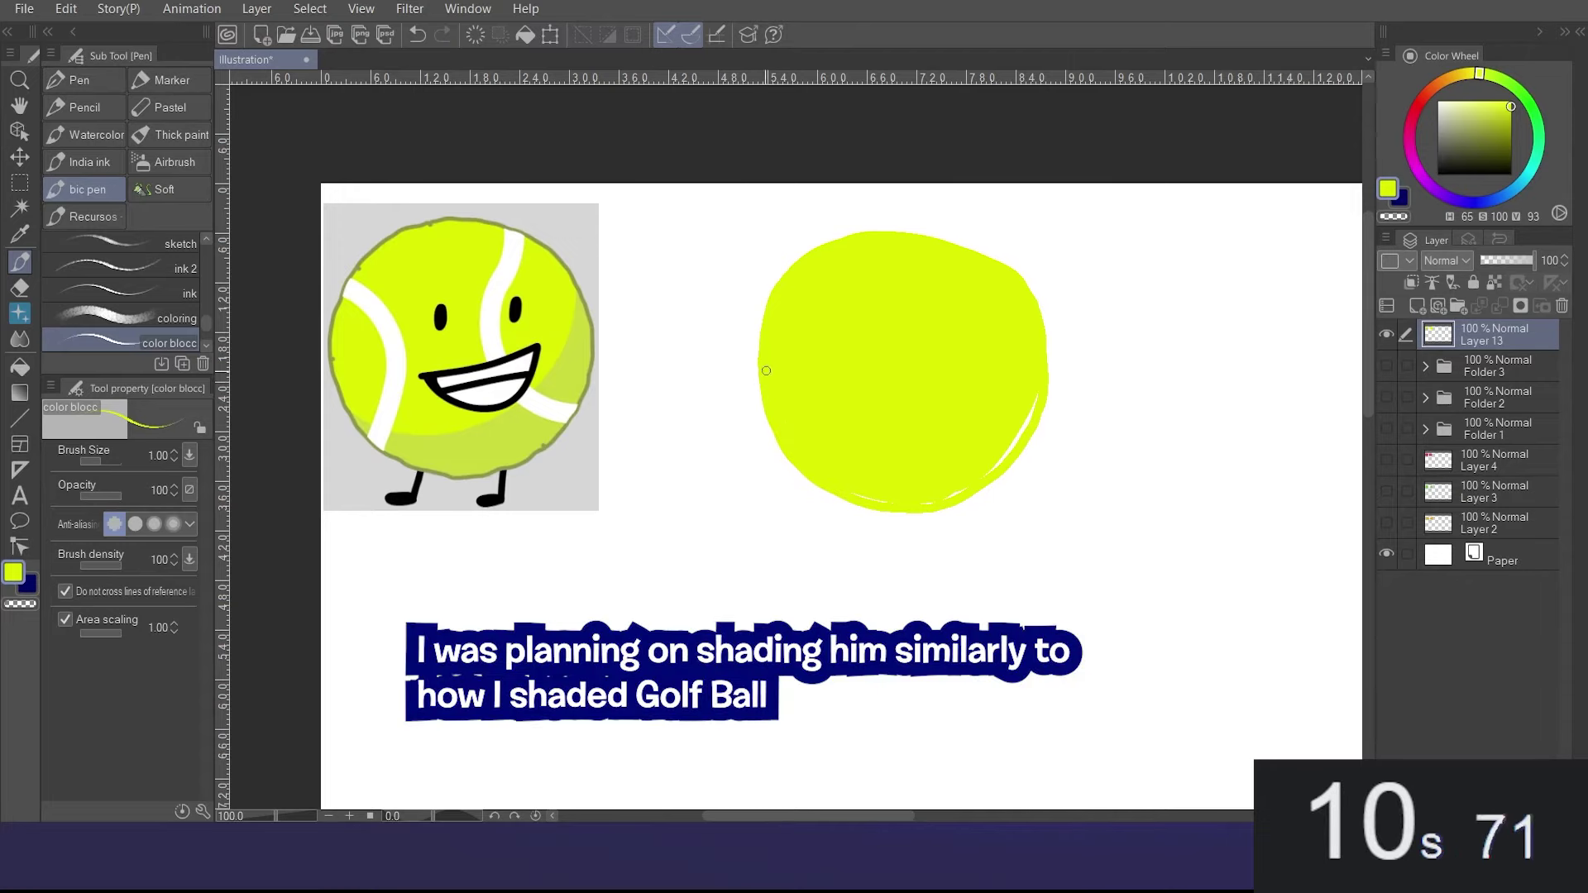
left_click_drag(921, 503, 1024, 420)
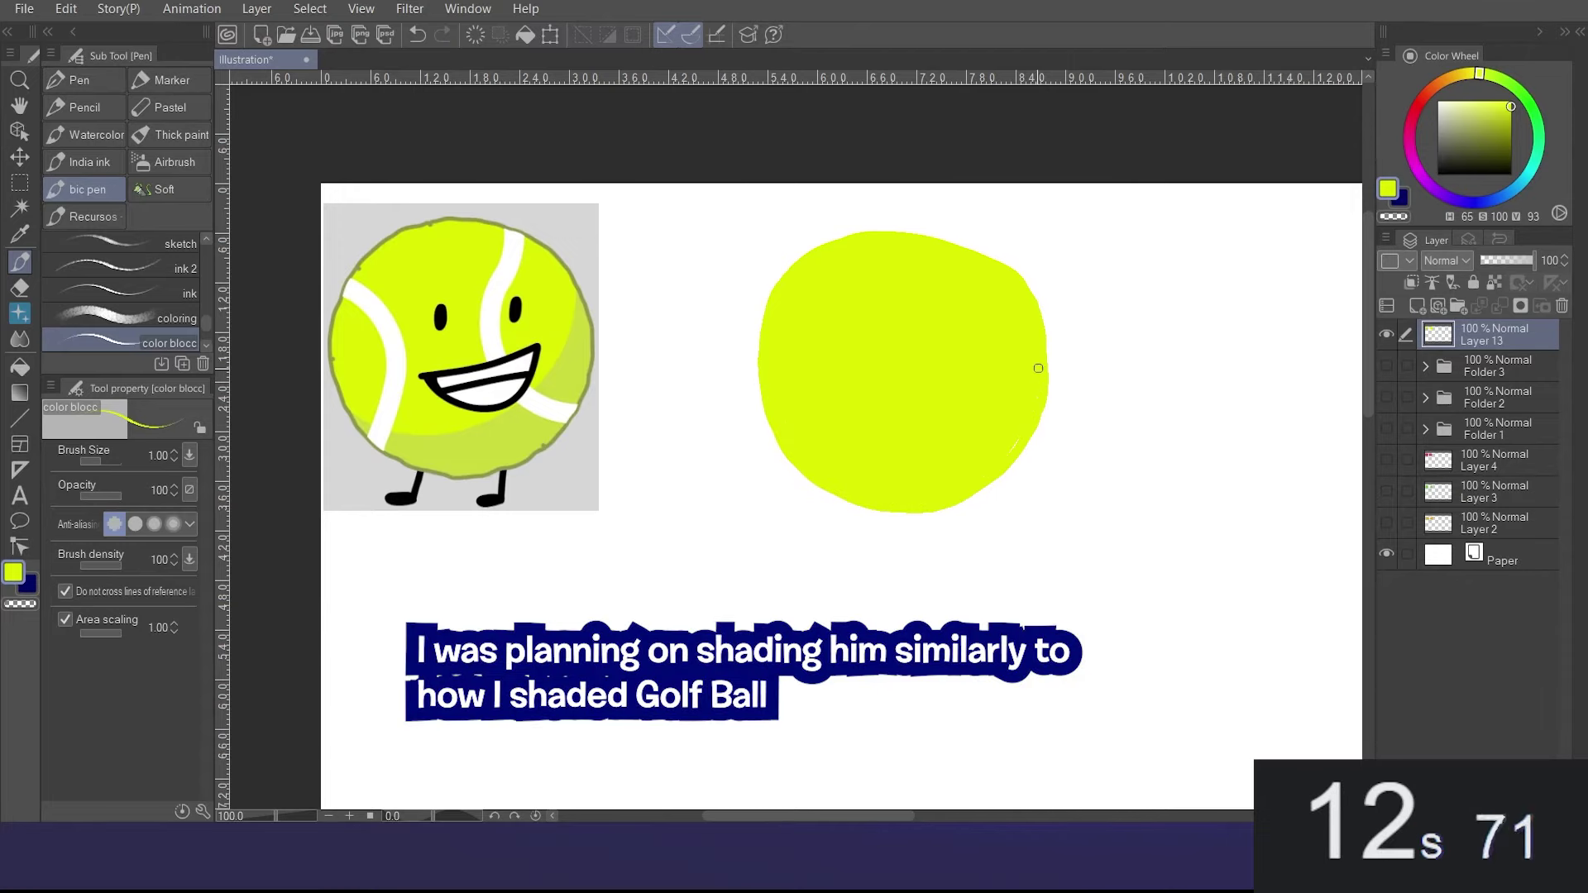
mouse_move(762, 410)
left_mouse_down()
mouse_move(814, 485)
mouse_move(872, 493)
mouse_move(811, 483)
mouse_move(882, 501)
left_mouse_up()
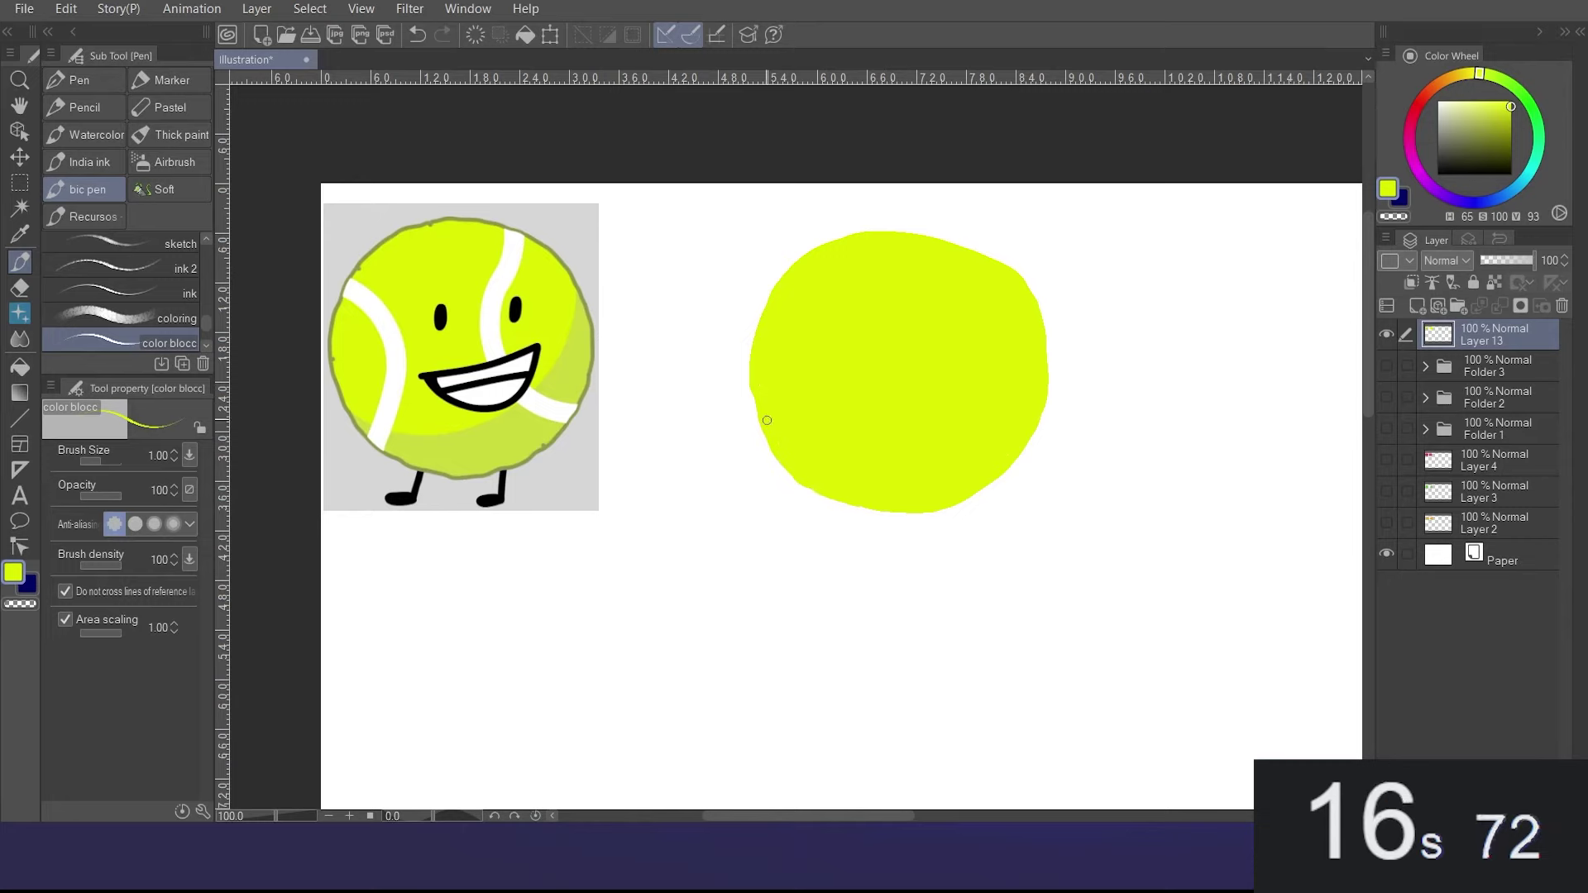
Paint Tennis Ball's two curved white seams with brush size 1.74, keeping the layer's transparent pixels locked.
left_click(494, 283, "alt")
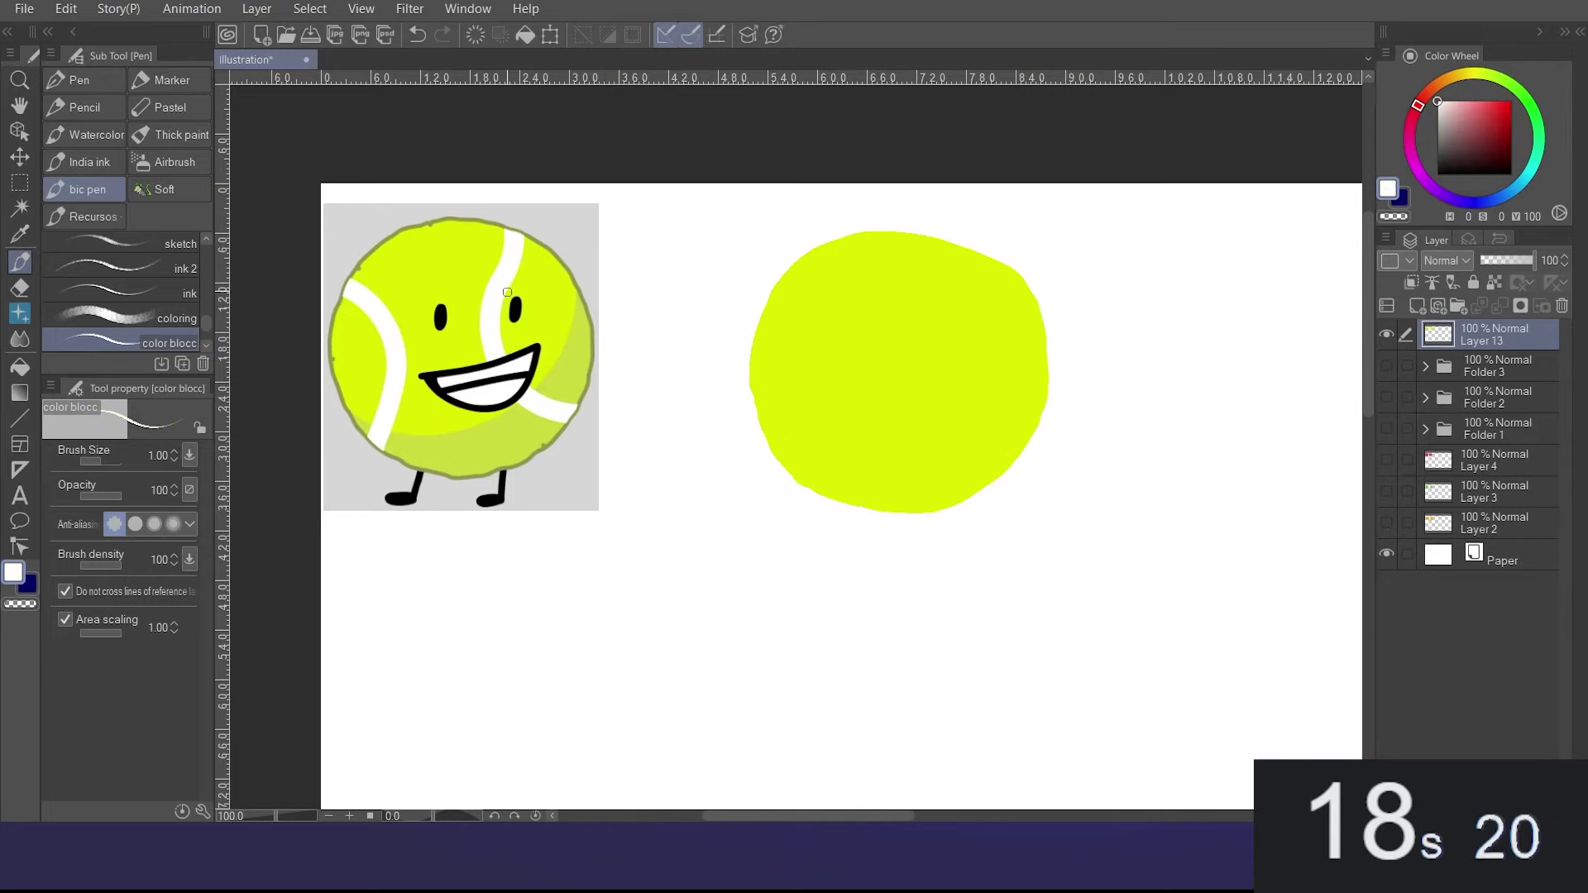
left_click(1494, 283)
left_click_drag(112, 470, 136, 464)
mouse_move(786, 260)
left_mouse_down()
mouse_move(833, 393)
mouse_move(804, 484)
left_mouse_up()
mouse_move(994, 256)
left_mouse_down()
mouse_move(981, 357)
mouse_move(996, 407)
mouse_move(1045, 439)
left_mouse_up()
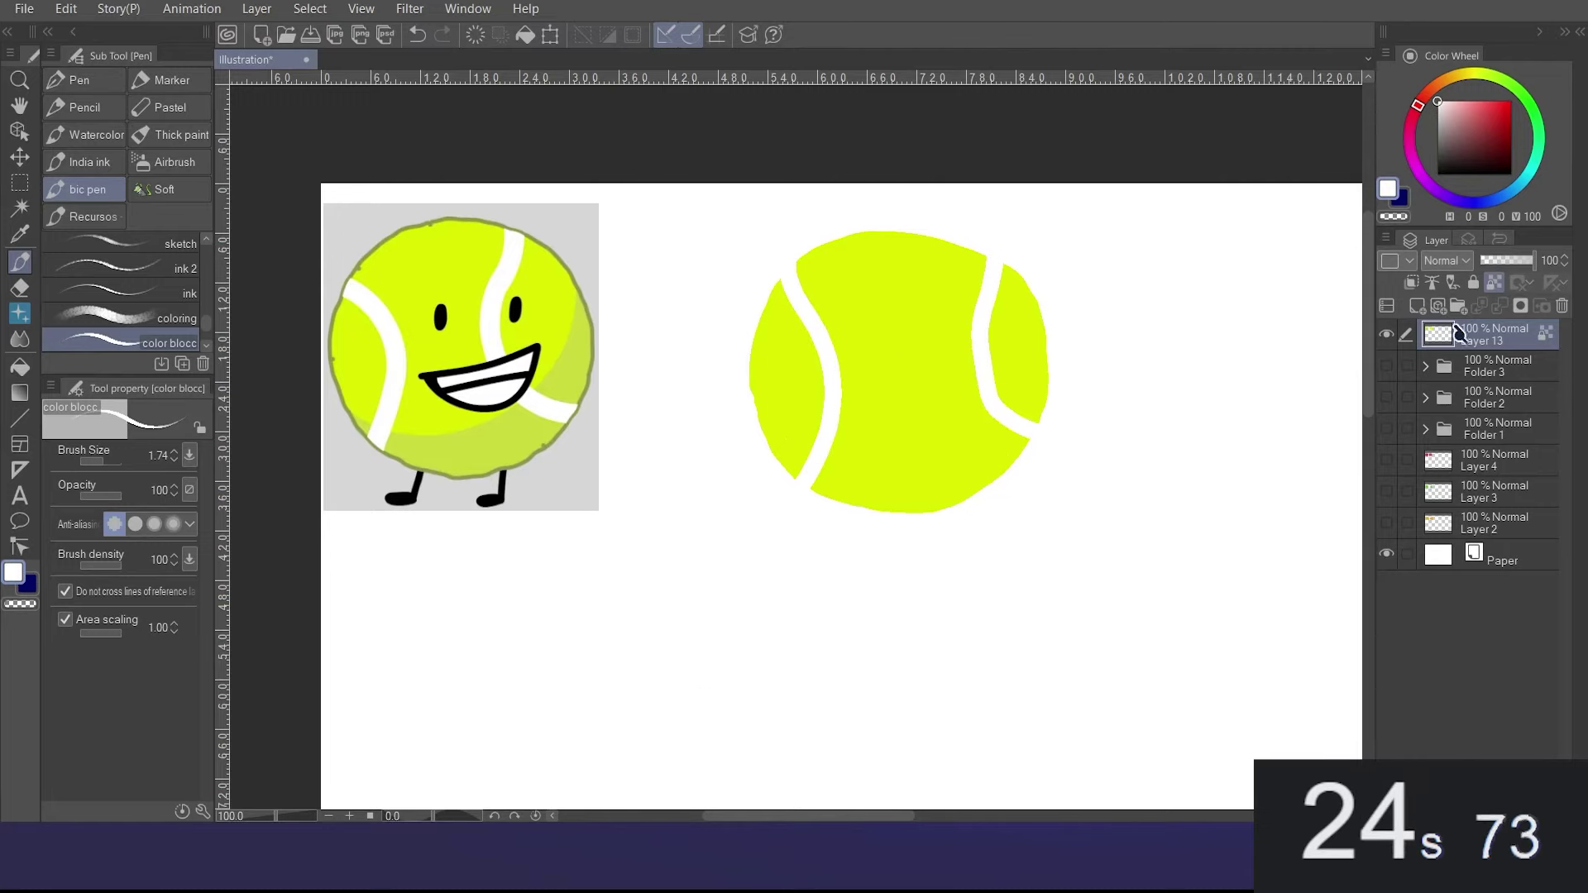
Shade Tennis Ball's lower-right edge in dark green on a new clipping layer set to Multiply at 54% opacity.
left_click(1417, 306)
left_click(1411, 282)
left_click(1511, 138)
left_click(1536, 116)
left_click(1476, 138)
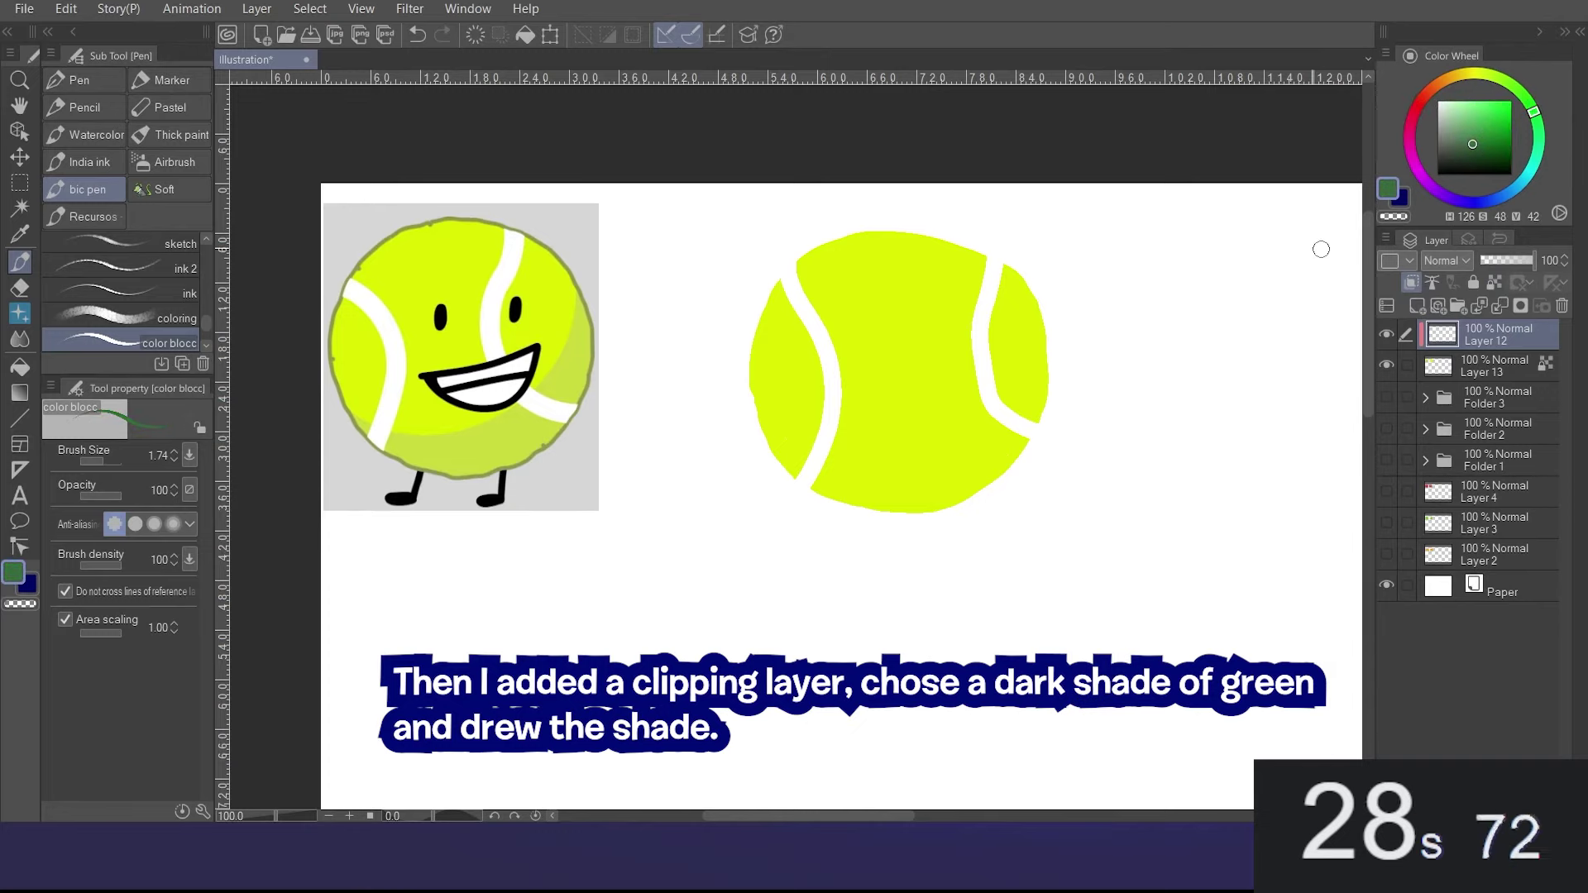
mouse_move(1024, 273)
left_mouse_down()
mouse_move(1013, 390)
mouse_move(941, 473)
mouse_move(848, 504)
left_mouse_up()
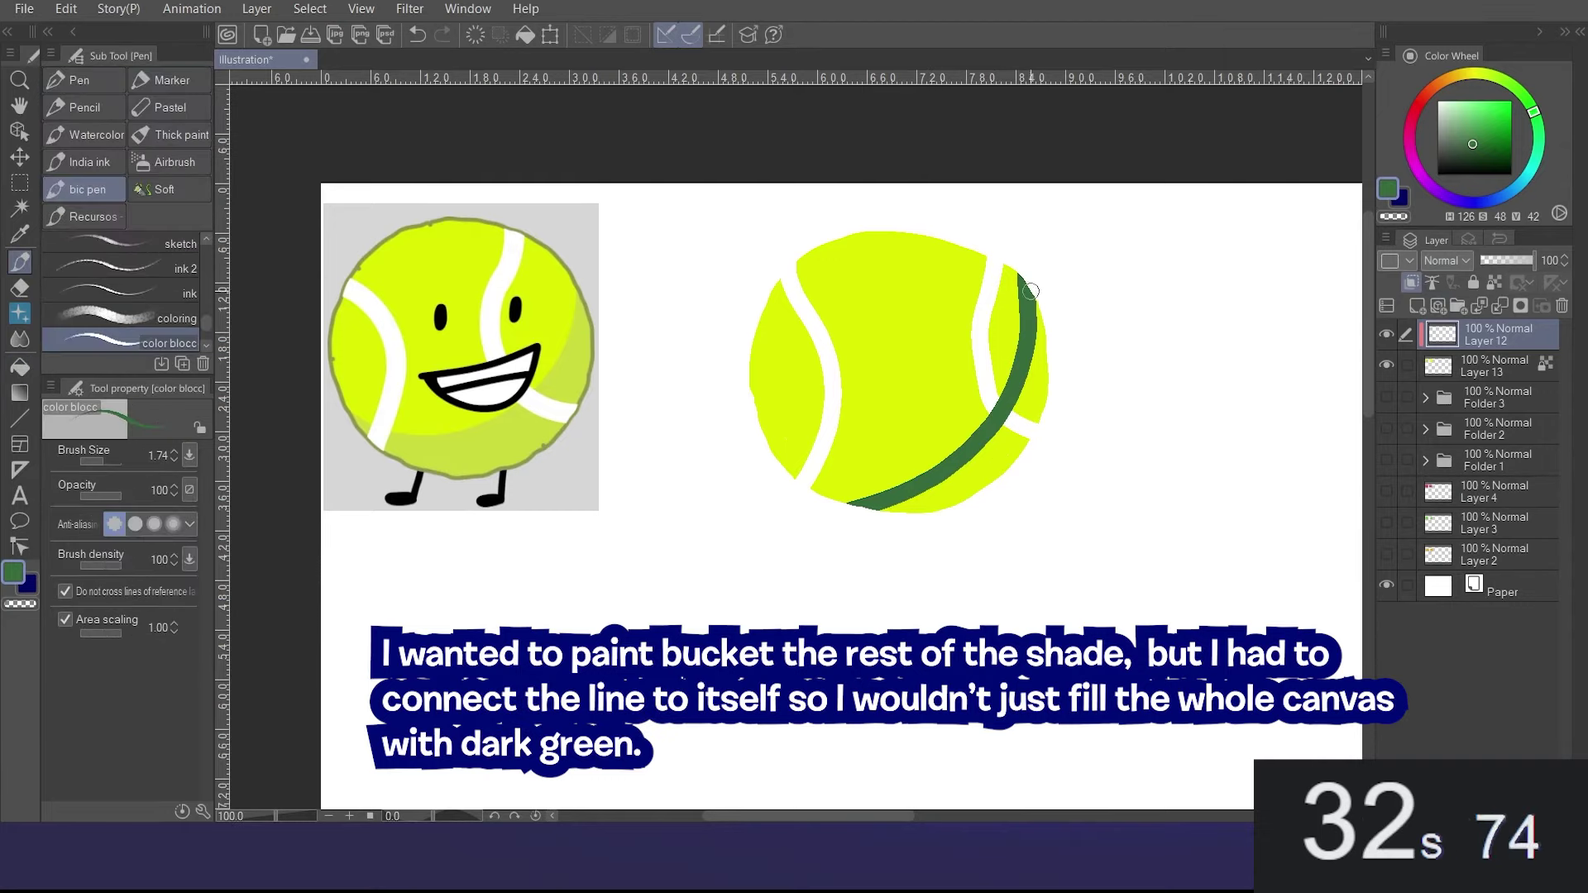
key("g")
left_click(1008, 445)
key("p")
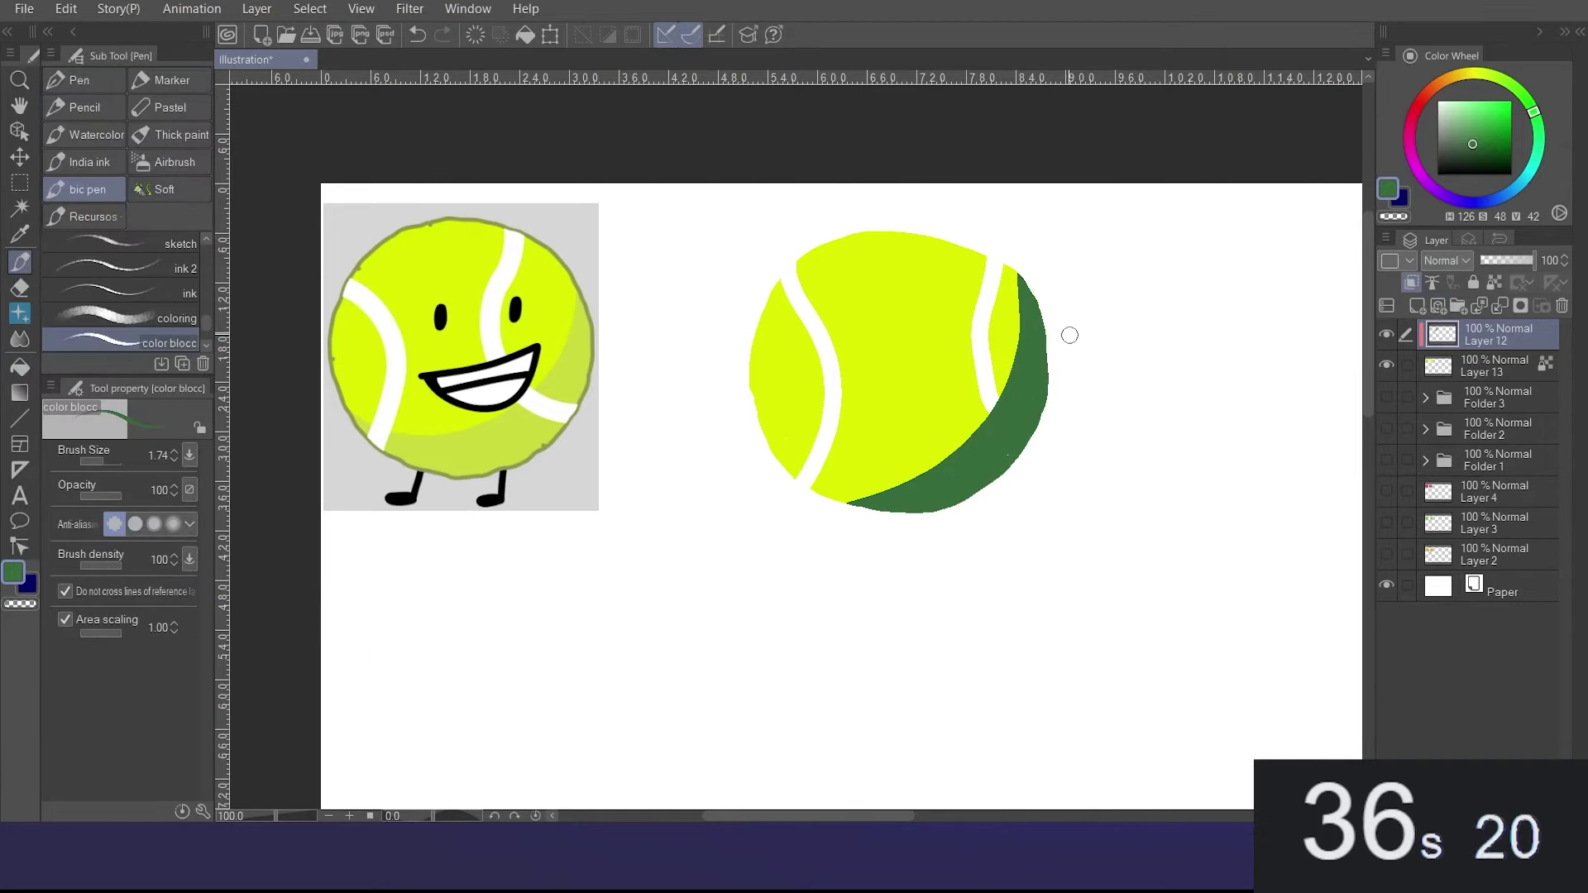
left_click(1502, 260)
left_click(1509, 260)
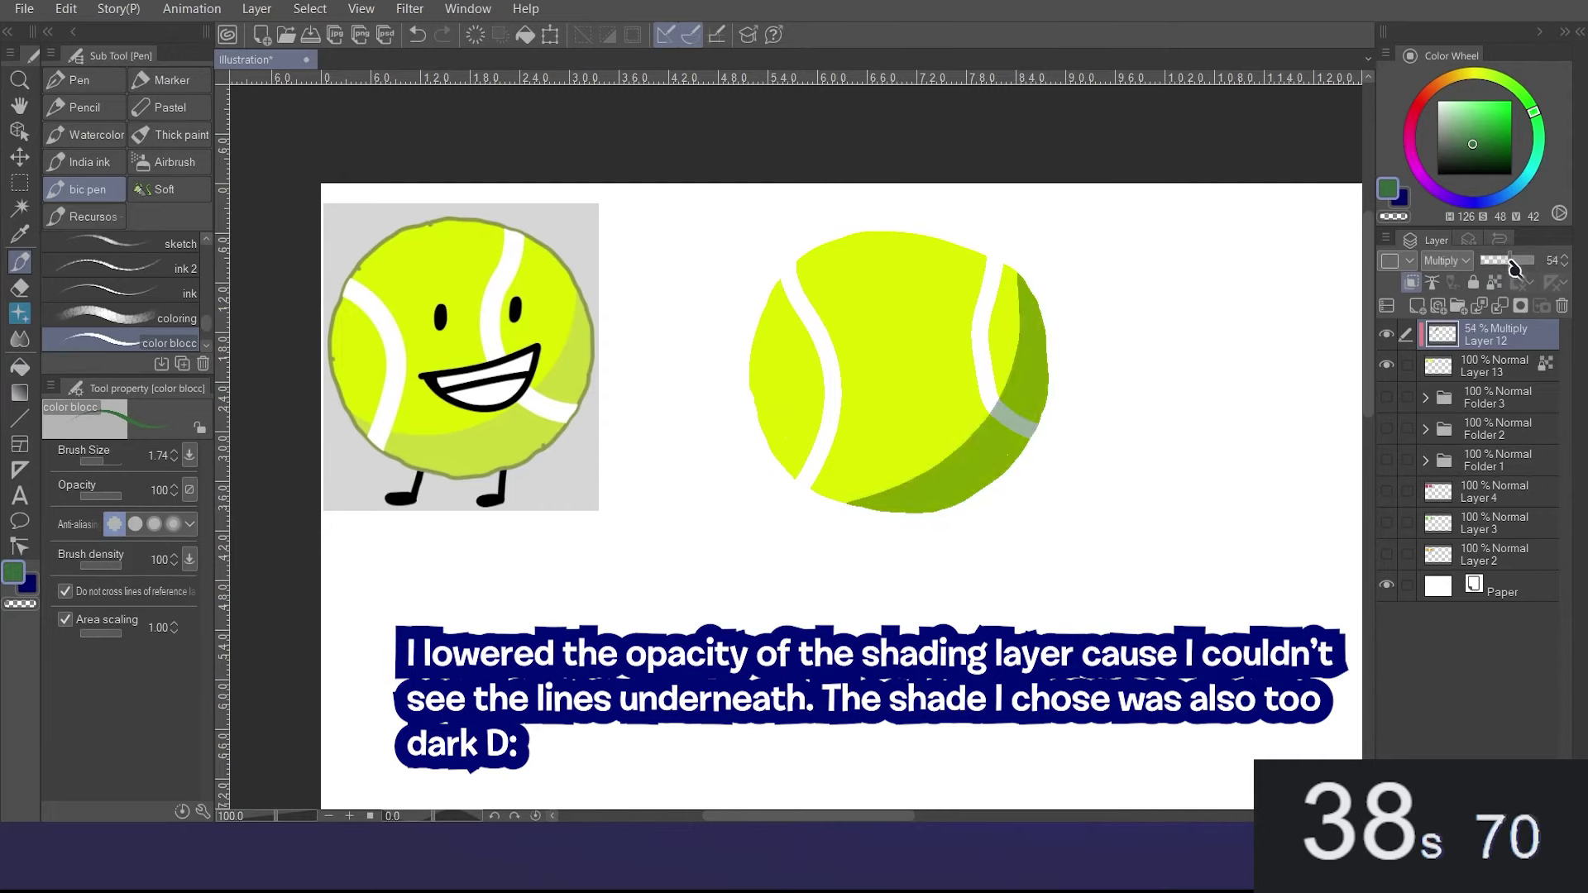
Draw Tennis Ball's eyes, one eyebrow, an oval open mouth and both legs in black on a new layer.
left_click_drag(1447, 166, 1380, 306)
left_click(1418, 307)
left_click_drag(853, 336, 843, 351)
left_click_drag(939, 272, 963, 300)
mouse_move(845, 420)
left_mouse_down()
mouse_move(918, 422)
mouse_move(877, 432)
left_mouse_up()
key("ctrl+z")
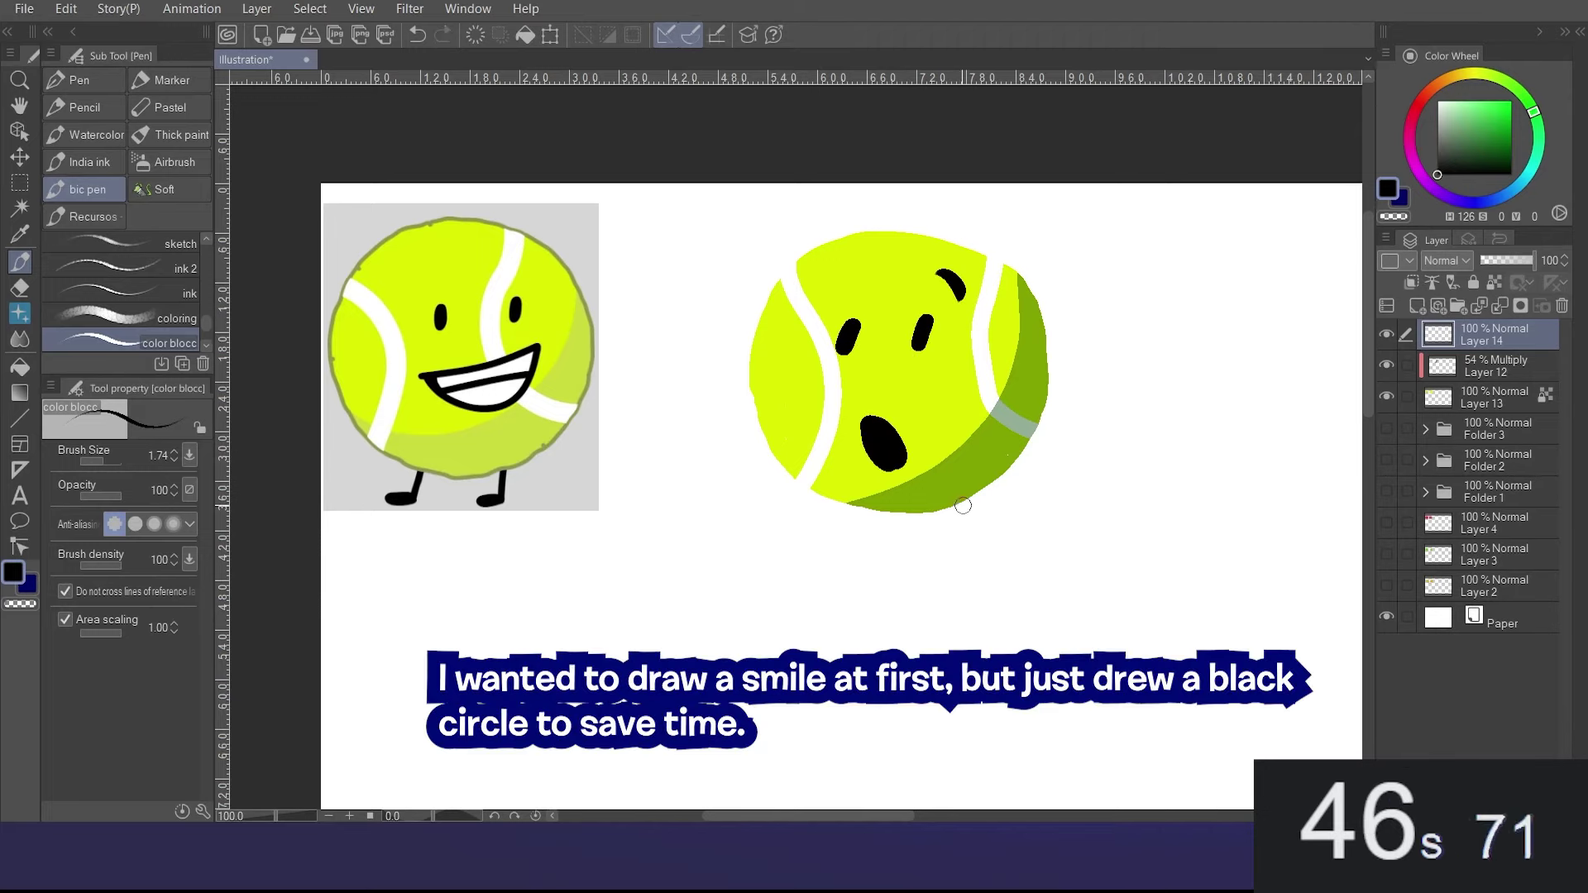
left_click_drag(959, 507, 998, 553)
left_click_drag(852, 507, 817, 566)
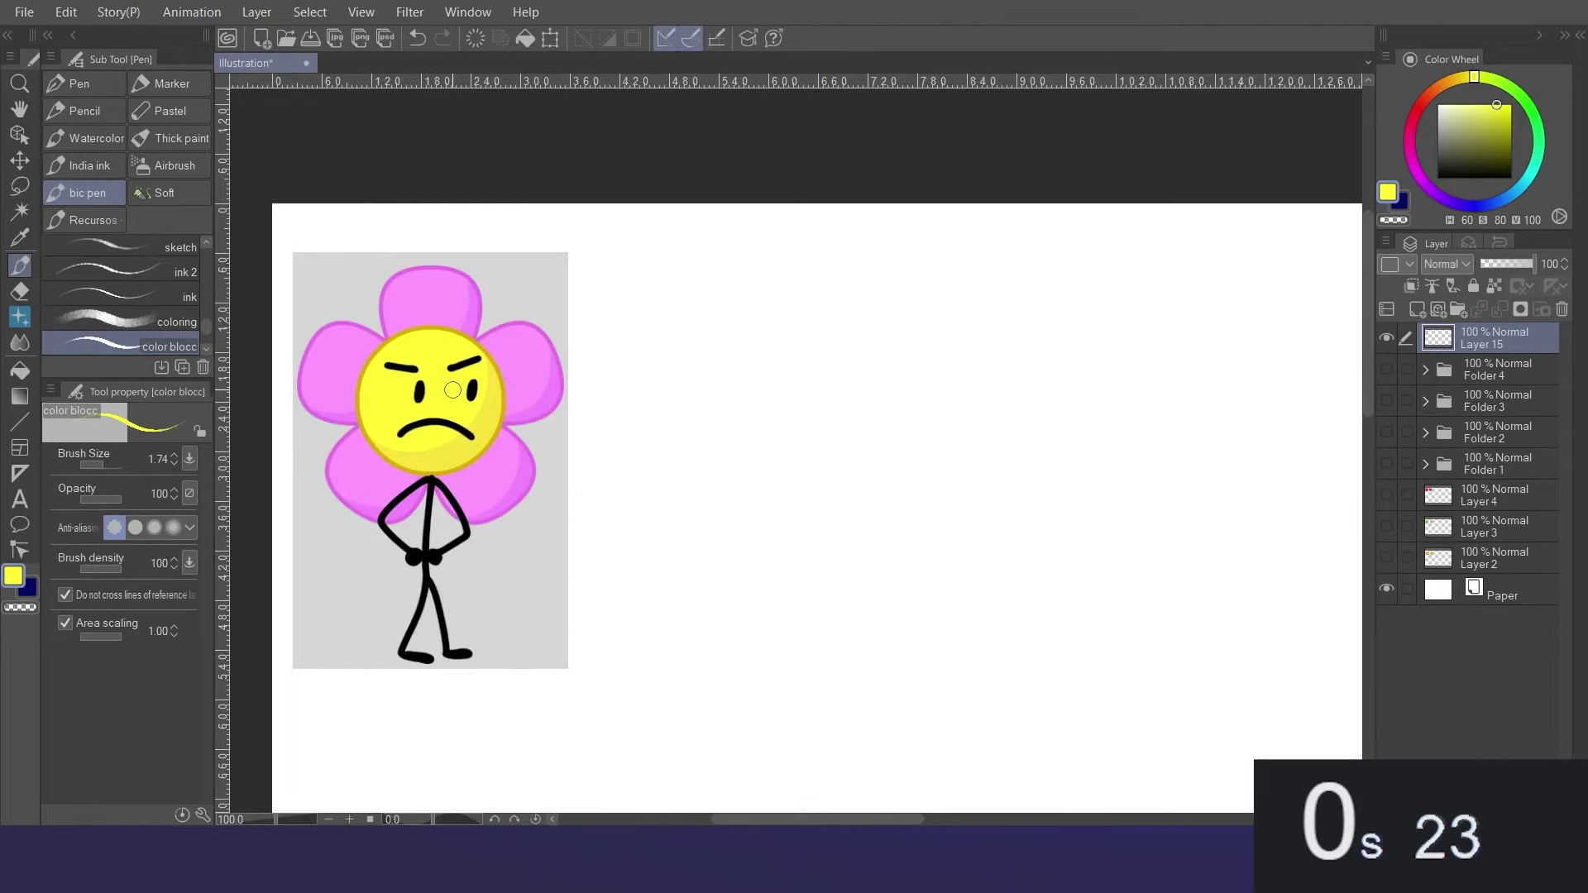
Draw a yellow circle beside the Flower reference and fill it with the same colour.
mouse_move(831, 337)
left_mouse_down()
mouse_move(759, 448)
mouse_move(961, 436)
mouse_move(780, 365)
left_mouse_up()
key("g")
key("g")
left_click(860, 454)
Outline Flower's five petals in the reference's pink on a new layer beneath the yellow circle.
key("p")
left_click(532, 369, "alt")
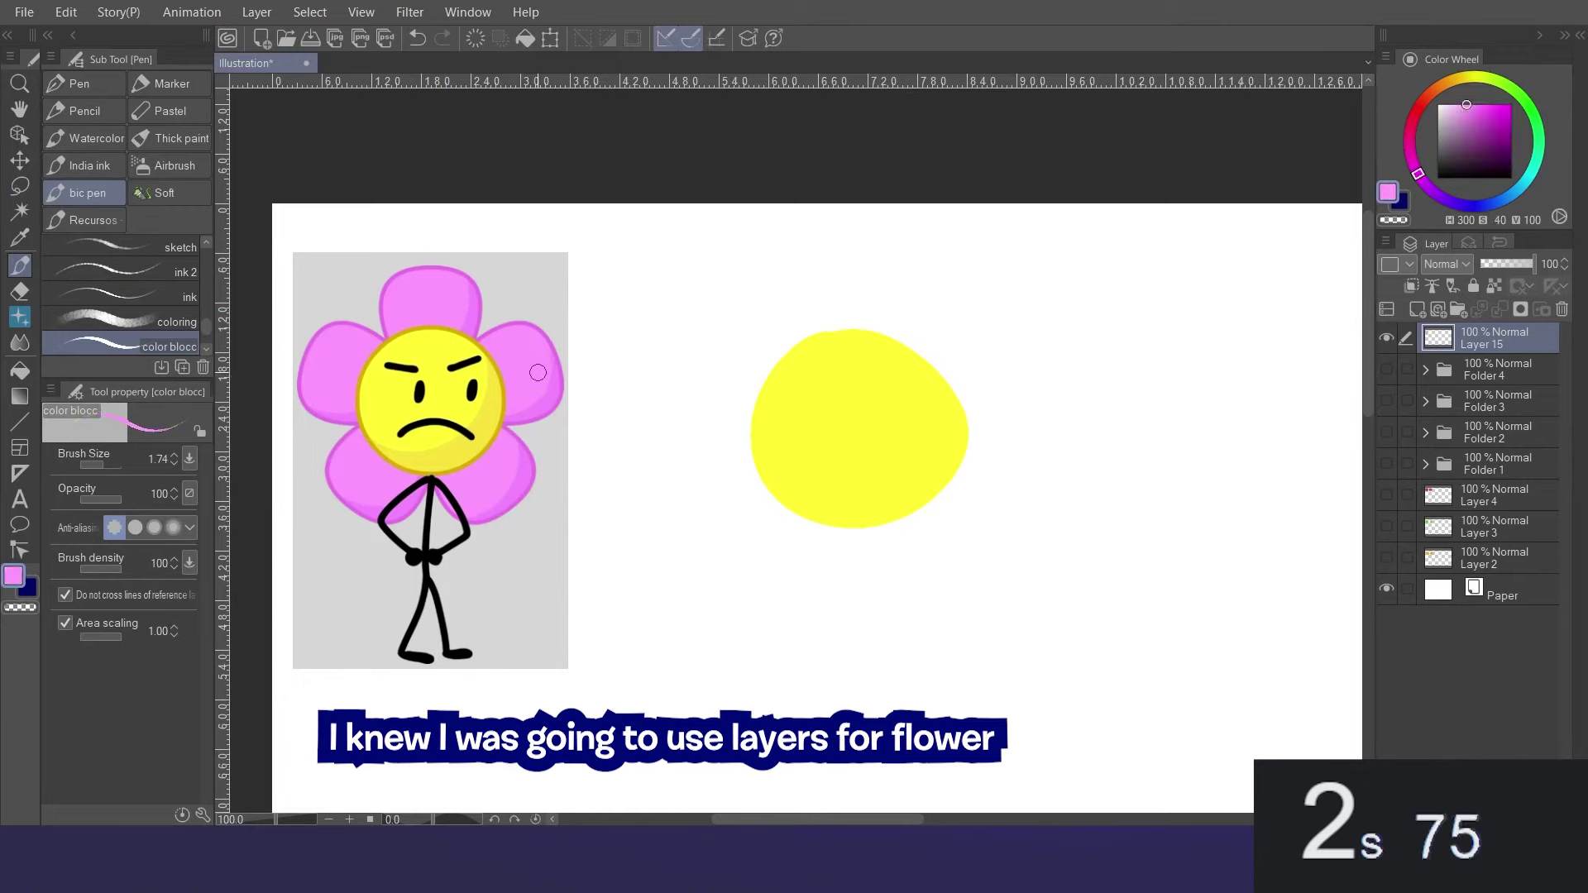
left_click(1447, 369)
left_click(1429, 315)
mouse_move(798, 339)
left_mouse_down()
mouse_move(806, 305)
mouse_move(936, 281)
mouse_move(918, 354)
mouse_move(997, 330)
mouse_move(1025, 468)
mouse_move(963, 478)
mouse_move(950, 569)
mouse_move(860, 533)
mouse_move(815, 585)
mouse_move(760, 478)
left_mouse_up()
mouse_move(794, 361)
left_mouse_down()
mouse_move(691, 365)
mouse_move(770, 474)
left_mouse_up()
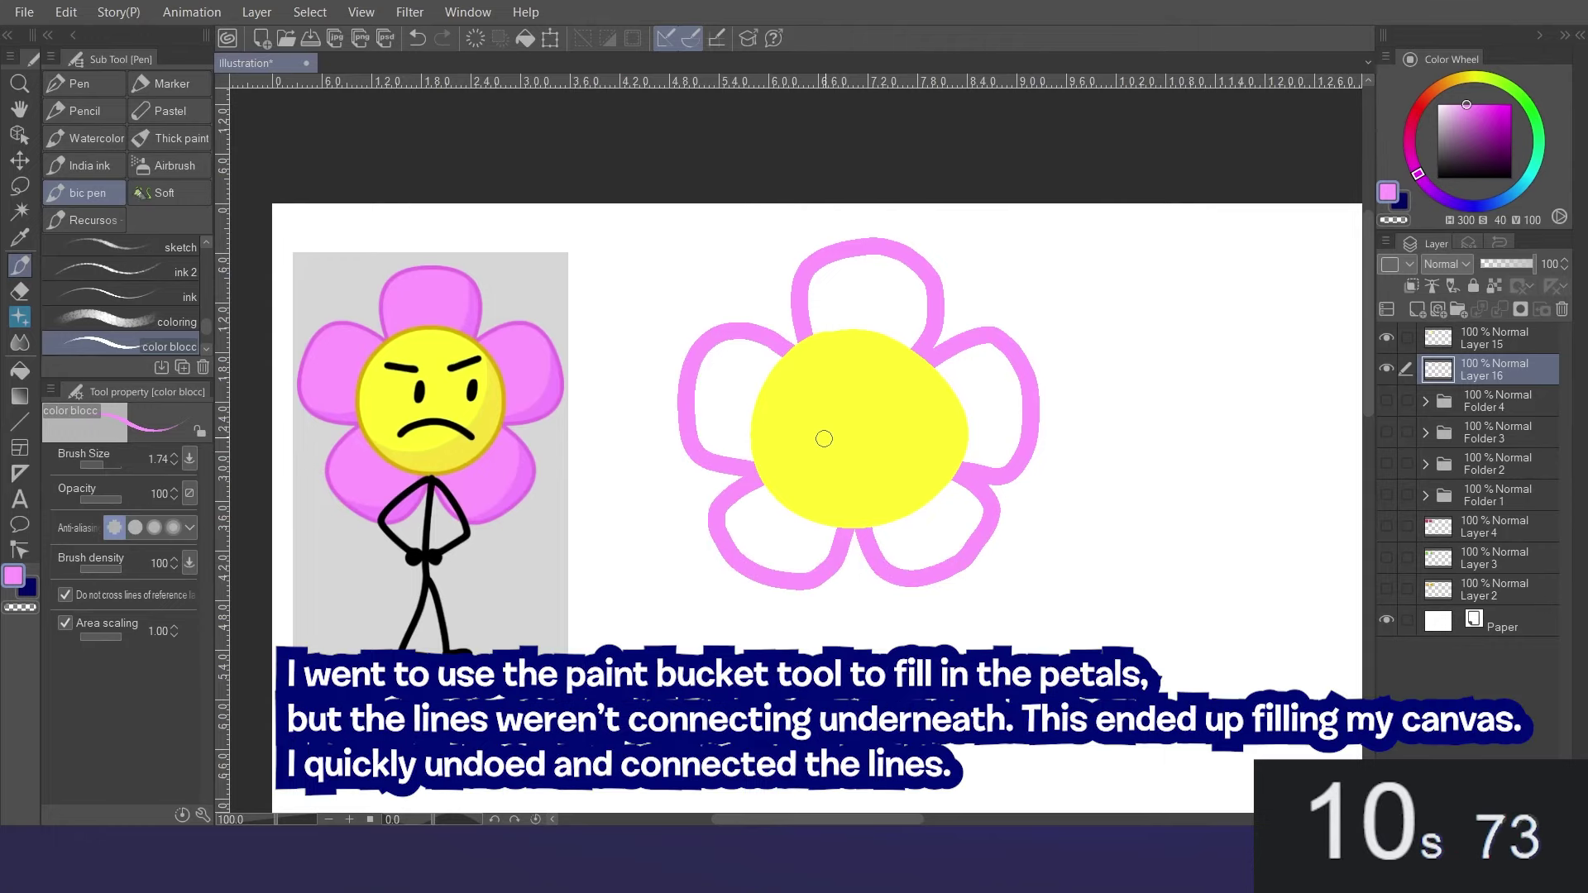
key("g")
left_click(951, 486)
key("ctrl+z")
Connect the petal outlines beneath the yellow circle, fill the petals with pink and carve narrow gaps between neighbouring petals.
key("p")
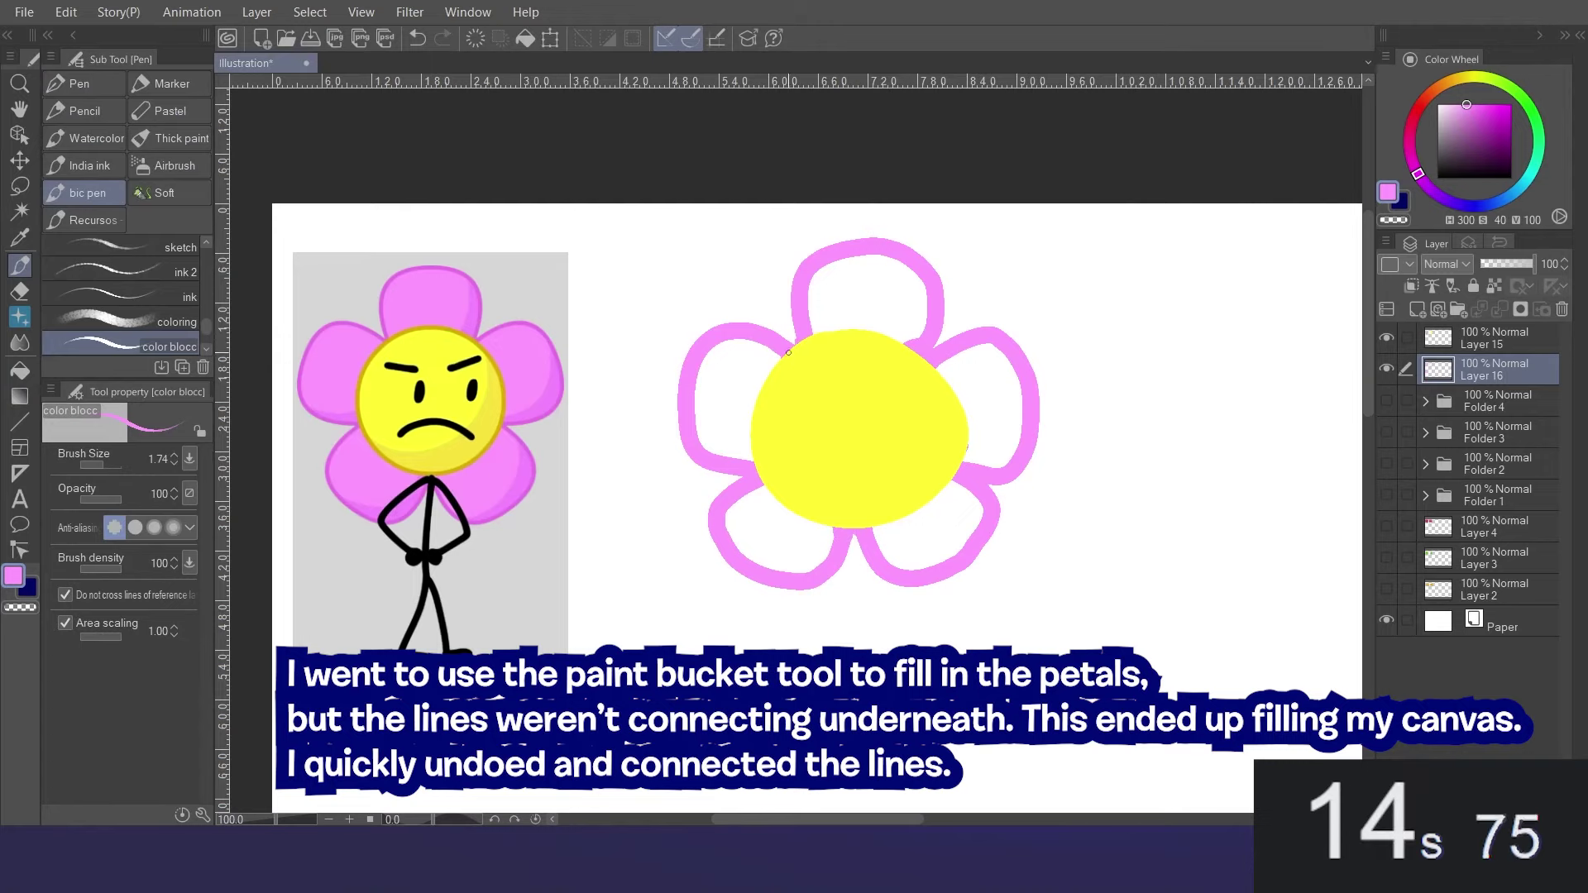
key("g")
left_click(887, 456)
key("b")
key("c")
mouse_move(1039, 449)
left_mouse_down()
mouse_move(949, 462)
mouse_move(1001, 520)
mouse_move(982, 497)
mouse_move(995, 422)
mouse_move(1032, 420)
mouse_move(1008, 471)
mouse_move(952, 433)
left_mouse_up()
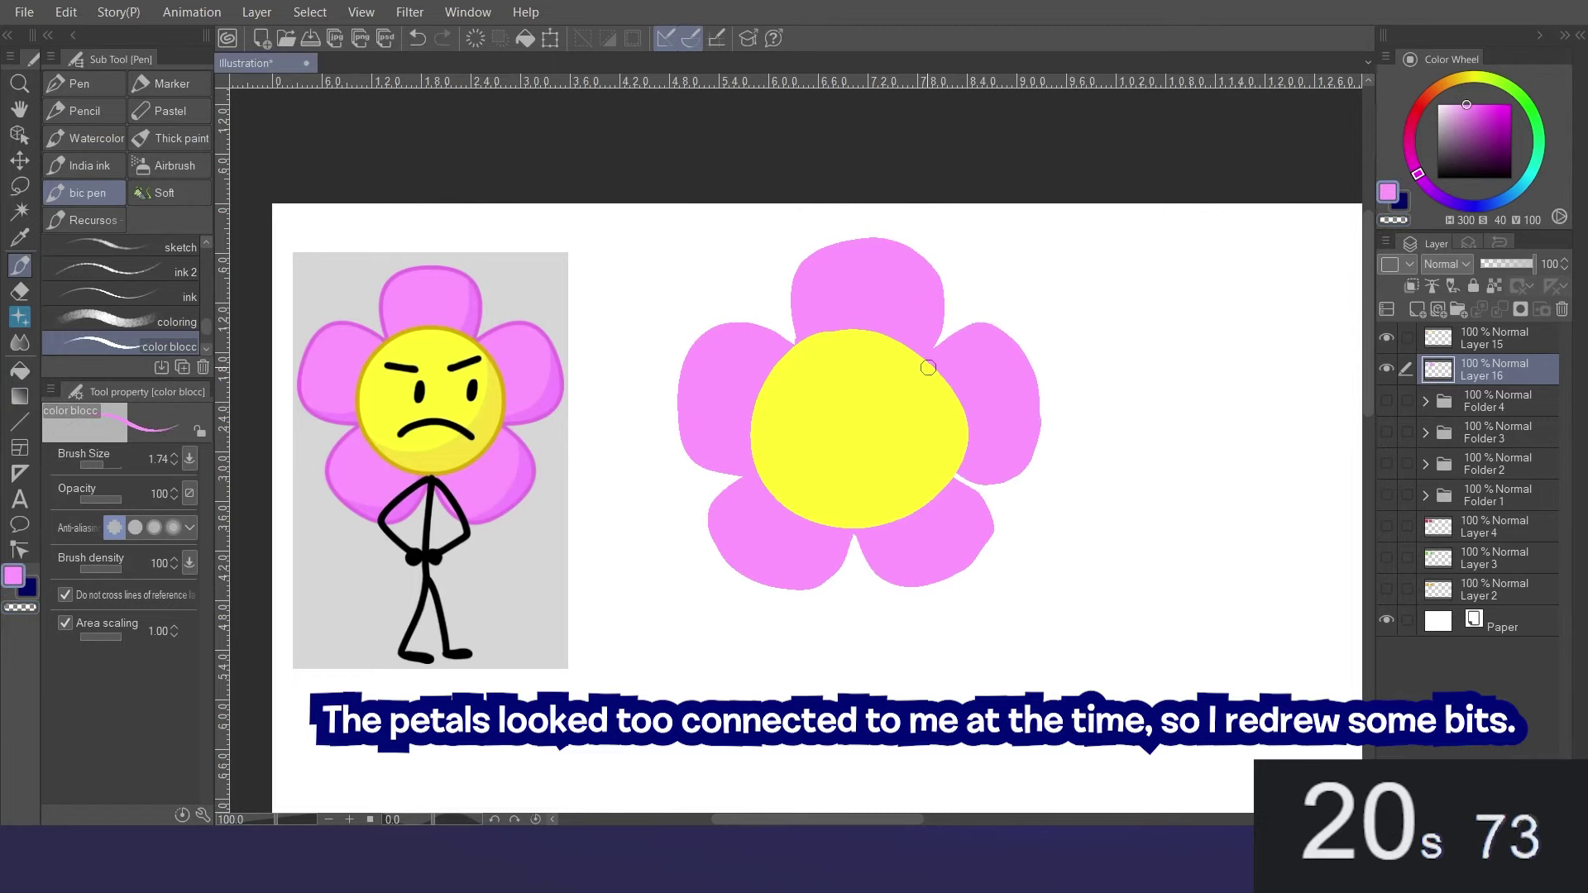
Round off the yellow circle's uneven right side and shade its lower-right edge in dark golden yellow with transparent pixels locked.
left_click(1472, 337)
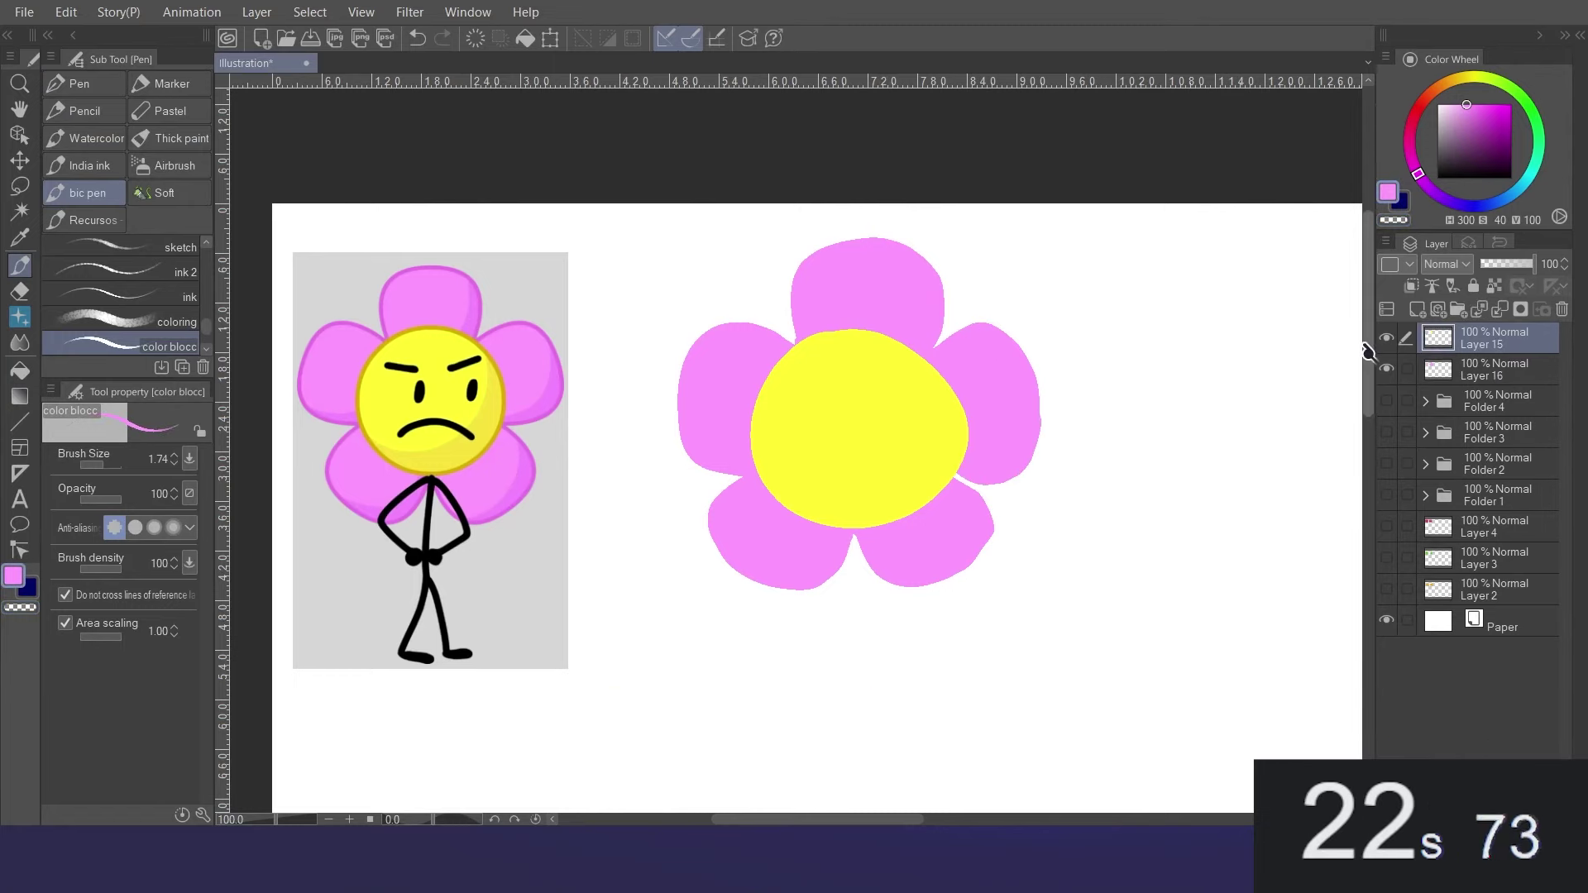
mouse_move(932, 352)
left_mouse_down()
mouse_move(965, 428)
mouse_move(926, 516)
left_mouse_up()
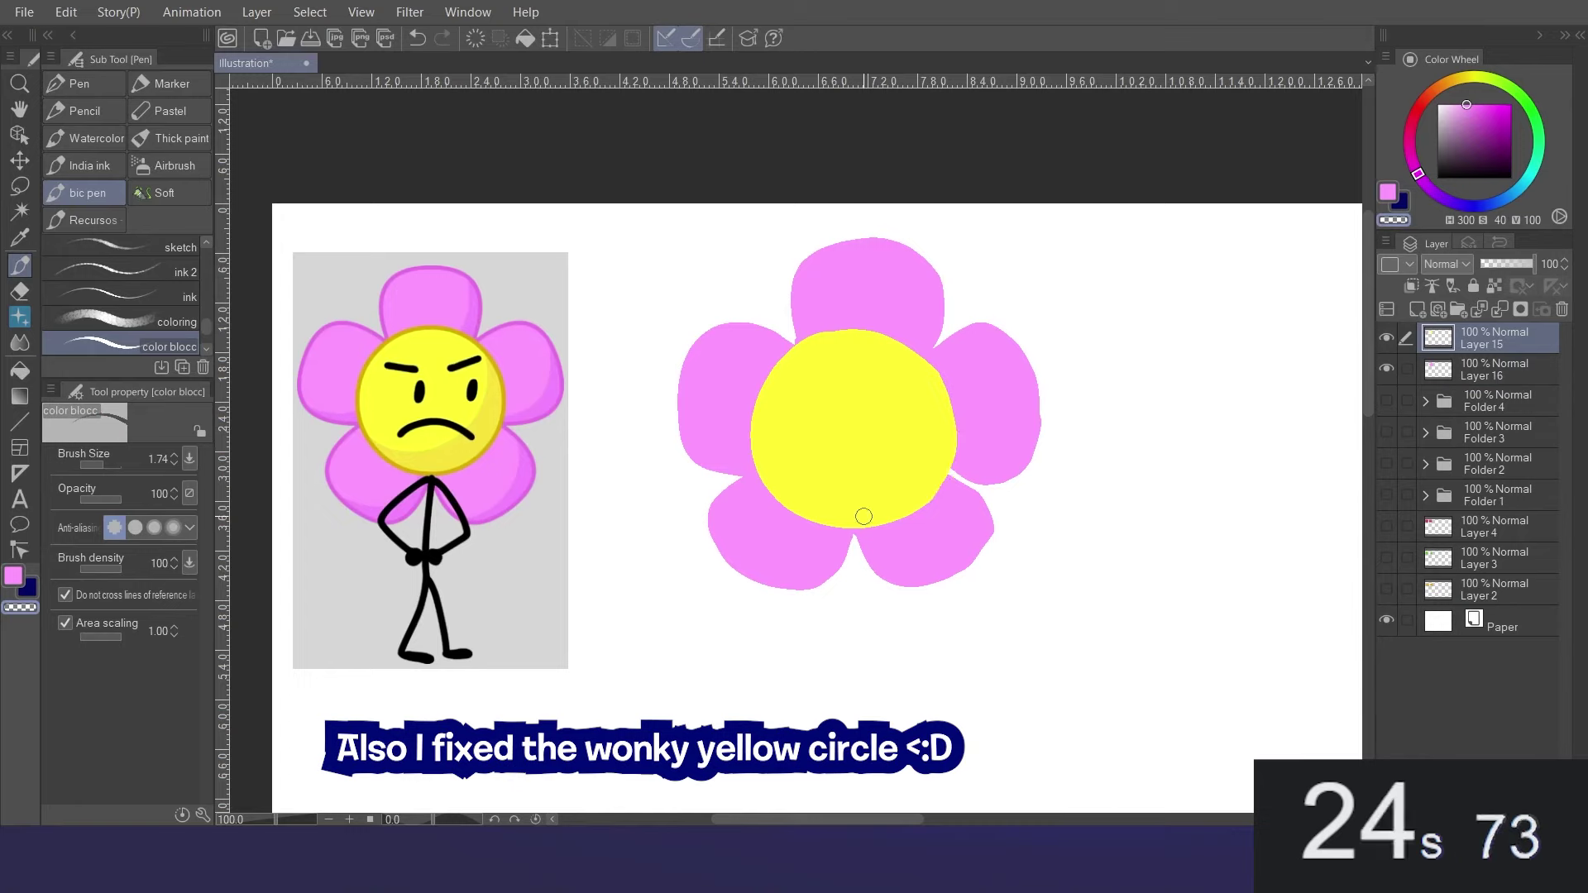
left_click(925, 461, "alt")
left_click(1511, 109)
left_click(1459, 78)
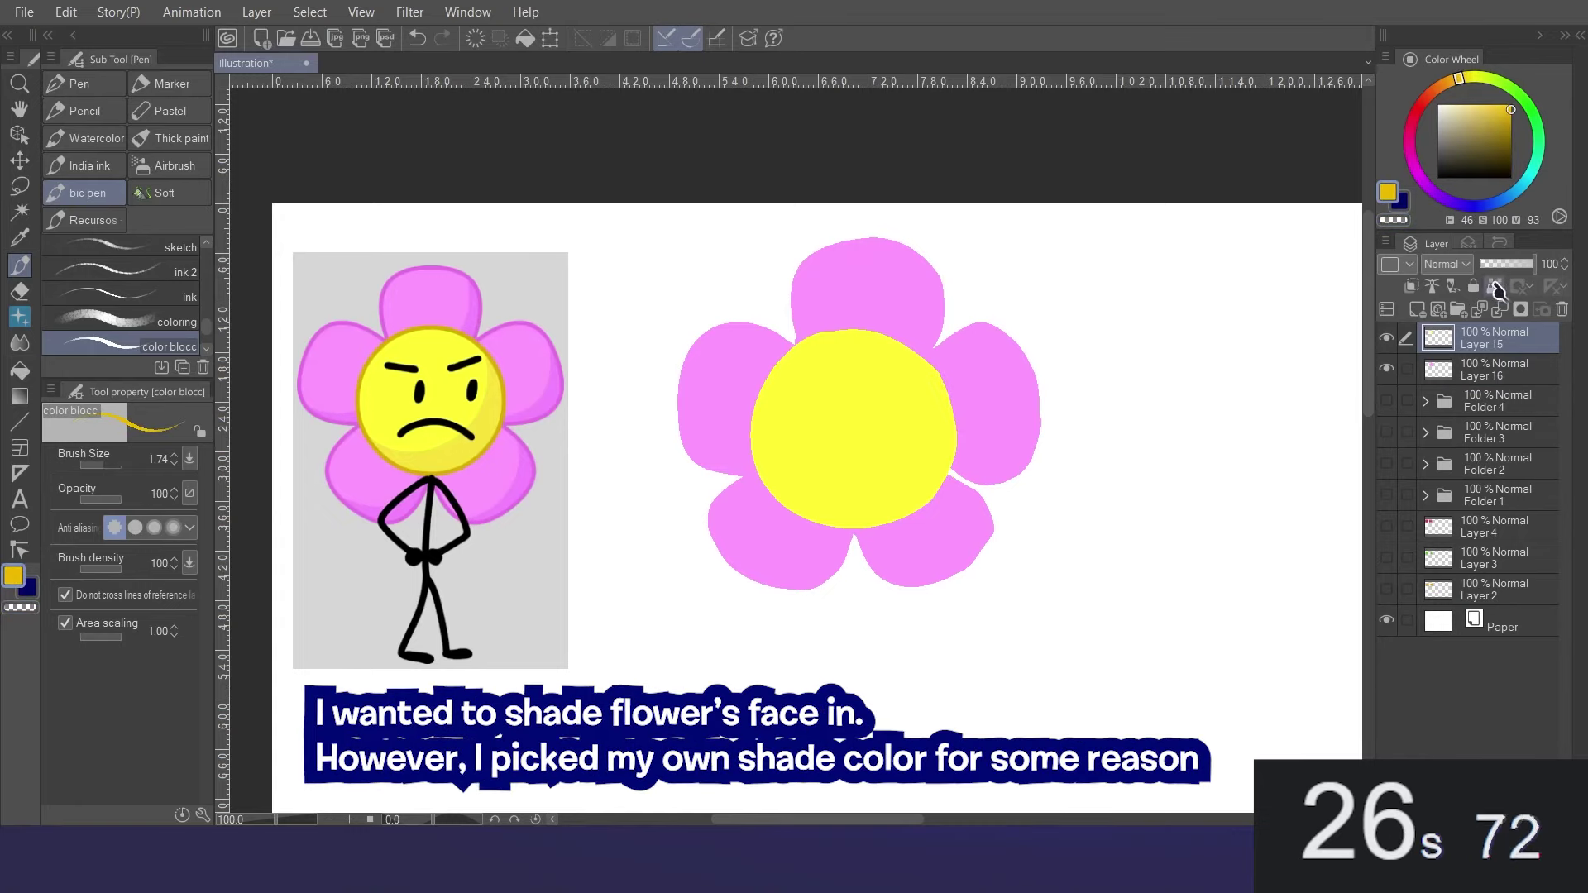
mouse_move(921, 352)
left_mouse_down()
mouse_move(913, 500)
mouse_move(954, 439)
mouse_move(903, 327)
left_mouse_up()
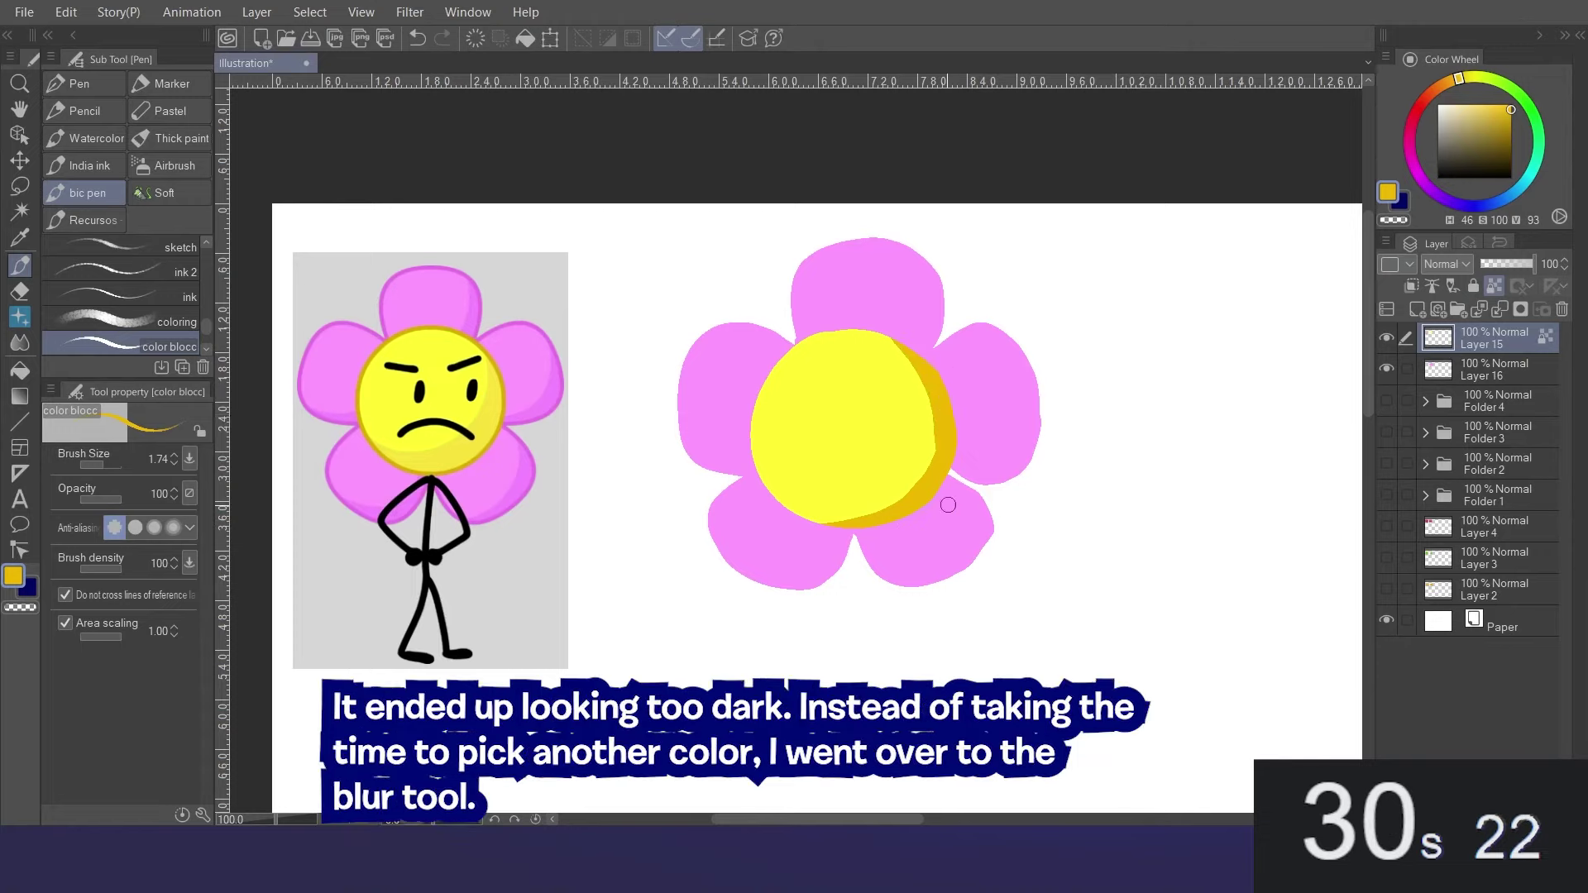
Soften the golden shading on Flower's face with the Blend tool.
left_click(32, 344)
left_click(190, 120)
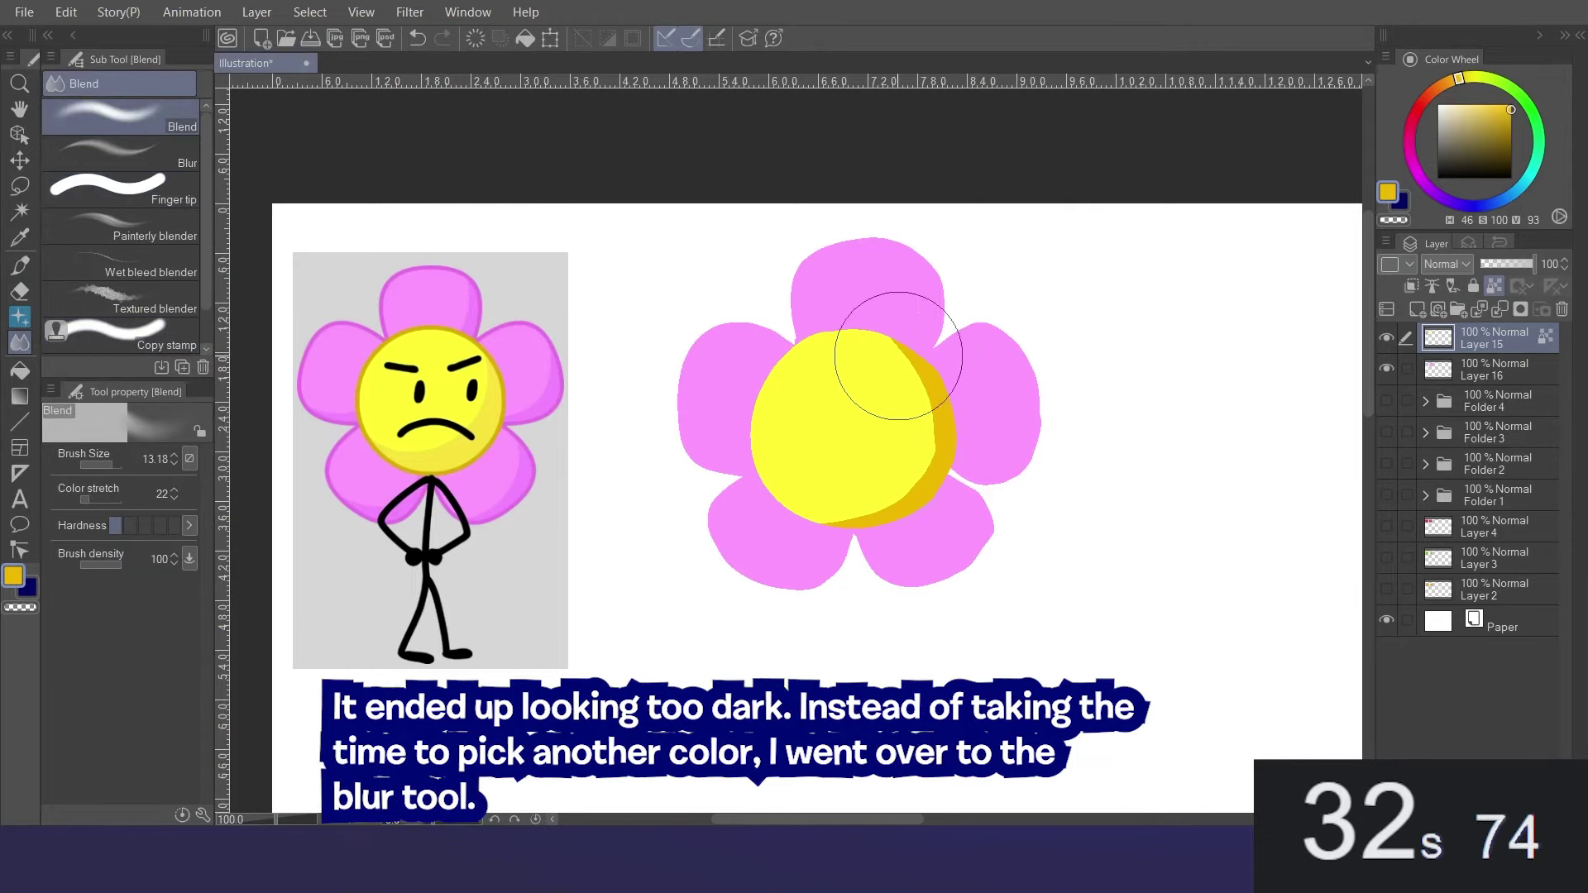
left_click_drag(898, 356, 926, 497)
left_click(874, 424, "alt")
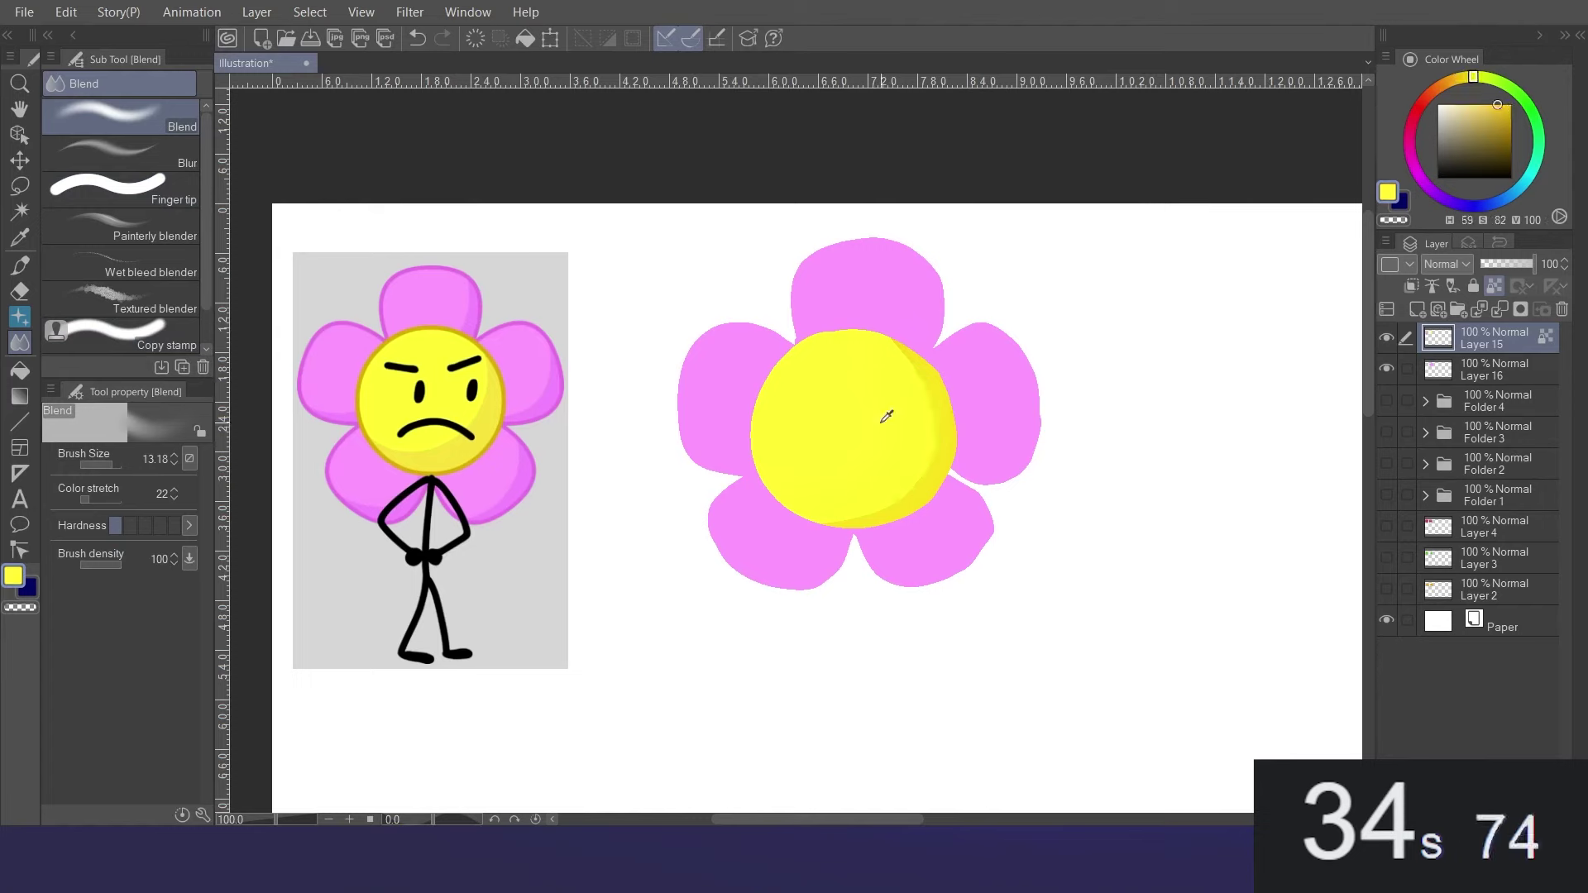
Draw Flower's facial features, body and limbs in black on a new layer.
left_click_drag(1467, 139, 1438, 178)
key("p")
left_click(1417, 309)
mouse_move(879, 399)
left_mouse_down()
mouse_move(817, 406)
mouse_move(808, 462)
mouse_move(874, 494)
mouse_move(816, 464)
mouse_move(840, 495)
left_mouse_up()
key("ctrl+z")
mouse_move(844, 579)
left_mouse_down()
mouse_move(761, 641)
mouse_move(703, 599)
mouse_move(628, 653)
left_mouse_up()
left_click_drag(739, 619, 693, 688)
mouse_move(853, 541)
left_mouse_down()
mouse_move(904, 578)
mouse_move(945, 575)
mouse_move(757, 566)
mouse_move(792, 511)
left_mouse_up()
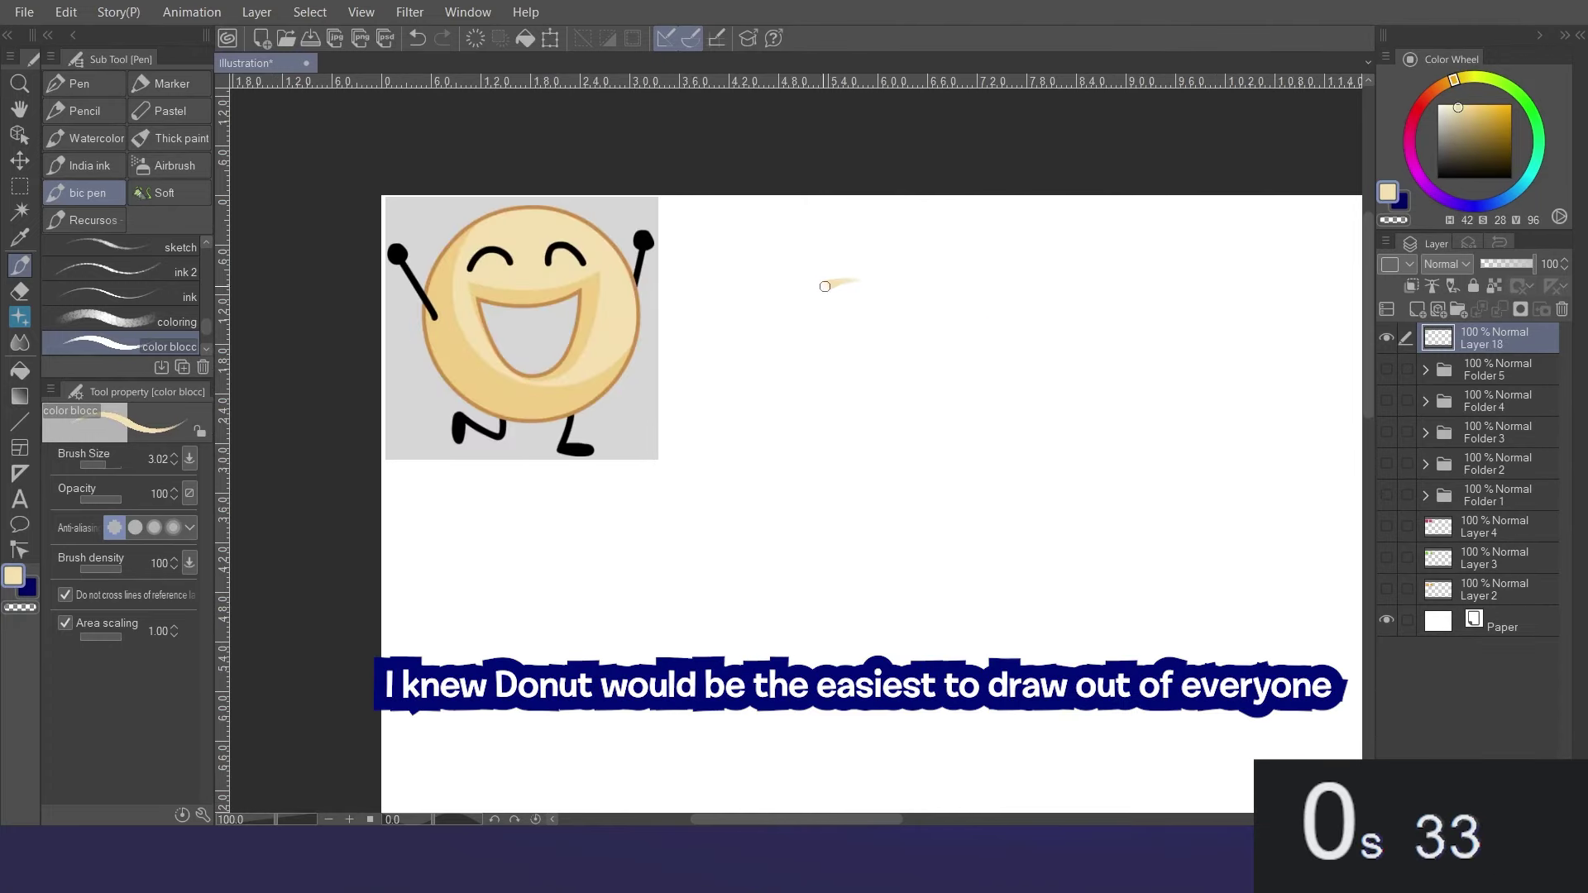
Draw a thick beige circle beside the Donut reference and fill it with the same colour.
mouse_move(822, 284)
left_mouse_down()
mouse_move(836, 503)
mouse_move(1000, 336)
mouse_move(769, 366)
mouse_move(975, 454)
left_mouse_up()
key("ctrl+z")
mouse_move(856, 271)
left_mouse_down()
mouse_move(1021, 461)
mouse_move(852, 249)
left_mouse_up()
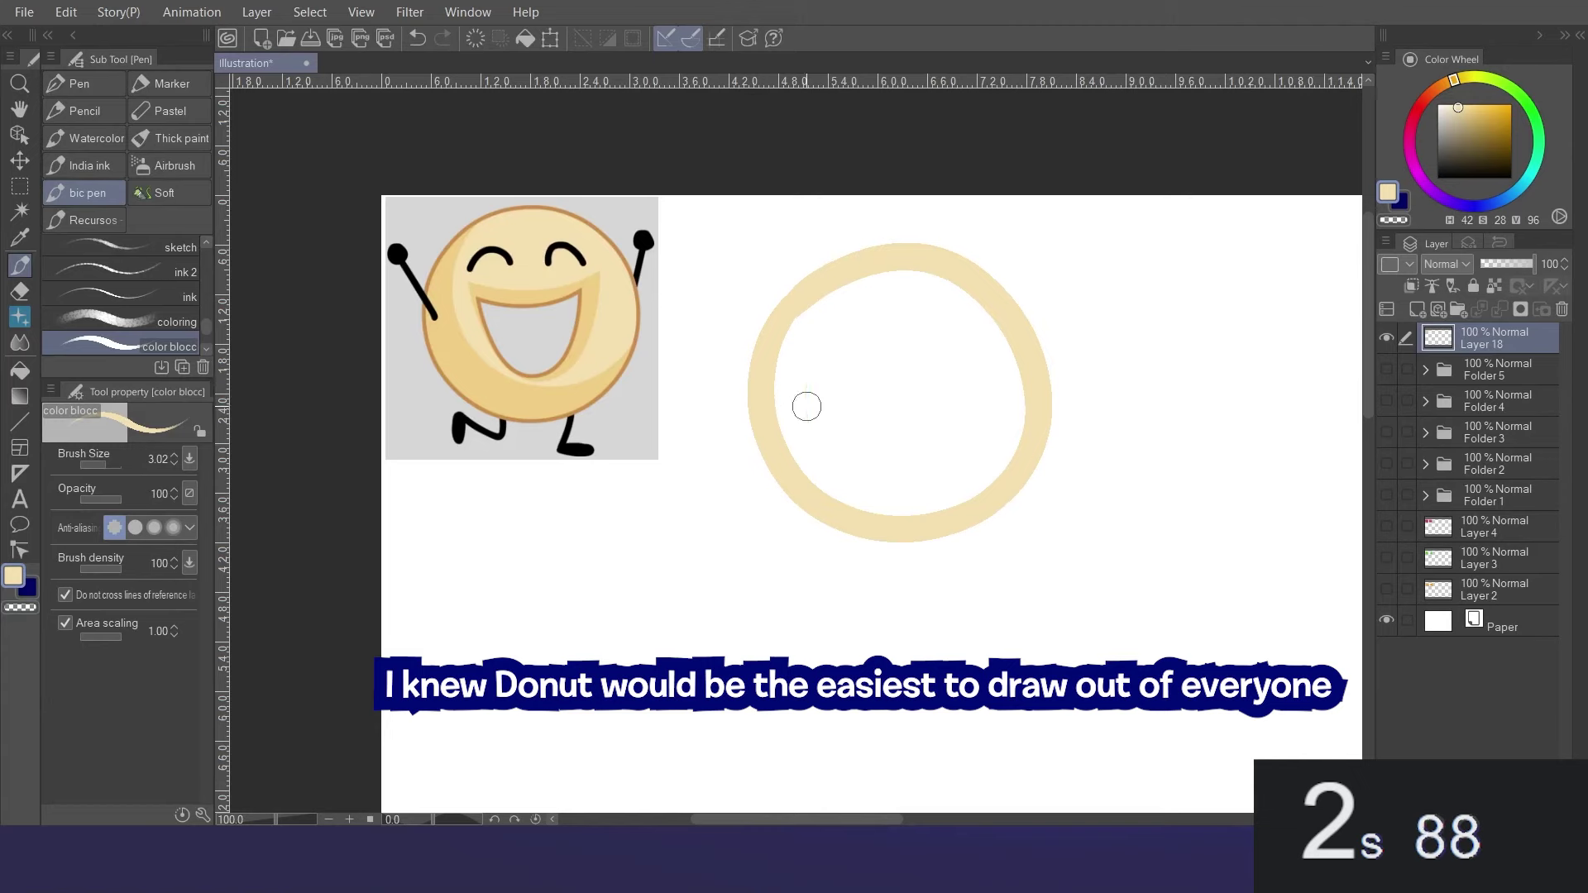
key("g")
left_click(950, 411)
Cut a wide oval mouth opening out of the lower half of Donut's body.
key("p")
key("c")
mouse_move(889, 420)
left_mouse_down()
mouse_move(835, 456)
mouse_move(964, 452)
mouse_move(914, 402)
mouse_move(924, 457)
mouse_move(872, 441)
mouse_move(944, 435)
mouse_move(871, 429)
mouse_move(871, 474)
mouse_move(969, 415)
mouse_move(827, 427)
mouse_move(937, 469)
mouse_move(950, 407)
mouse_move(908, 443)
mouse_move(836, 458)
mouse_move(875, 418)
mouse_move(915, 432)
left_mouse_up()
key("ctrl+z")
Lock the layer's transparent pixels and shade Donut's lower-right edge and the upper rim of the mouth in darker beige.
left_click(1388, 192)
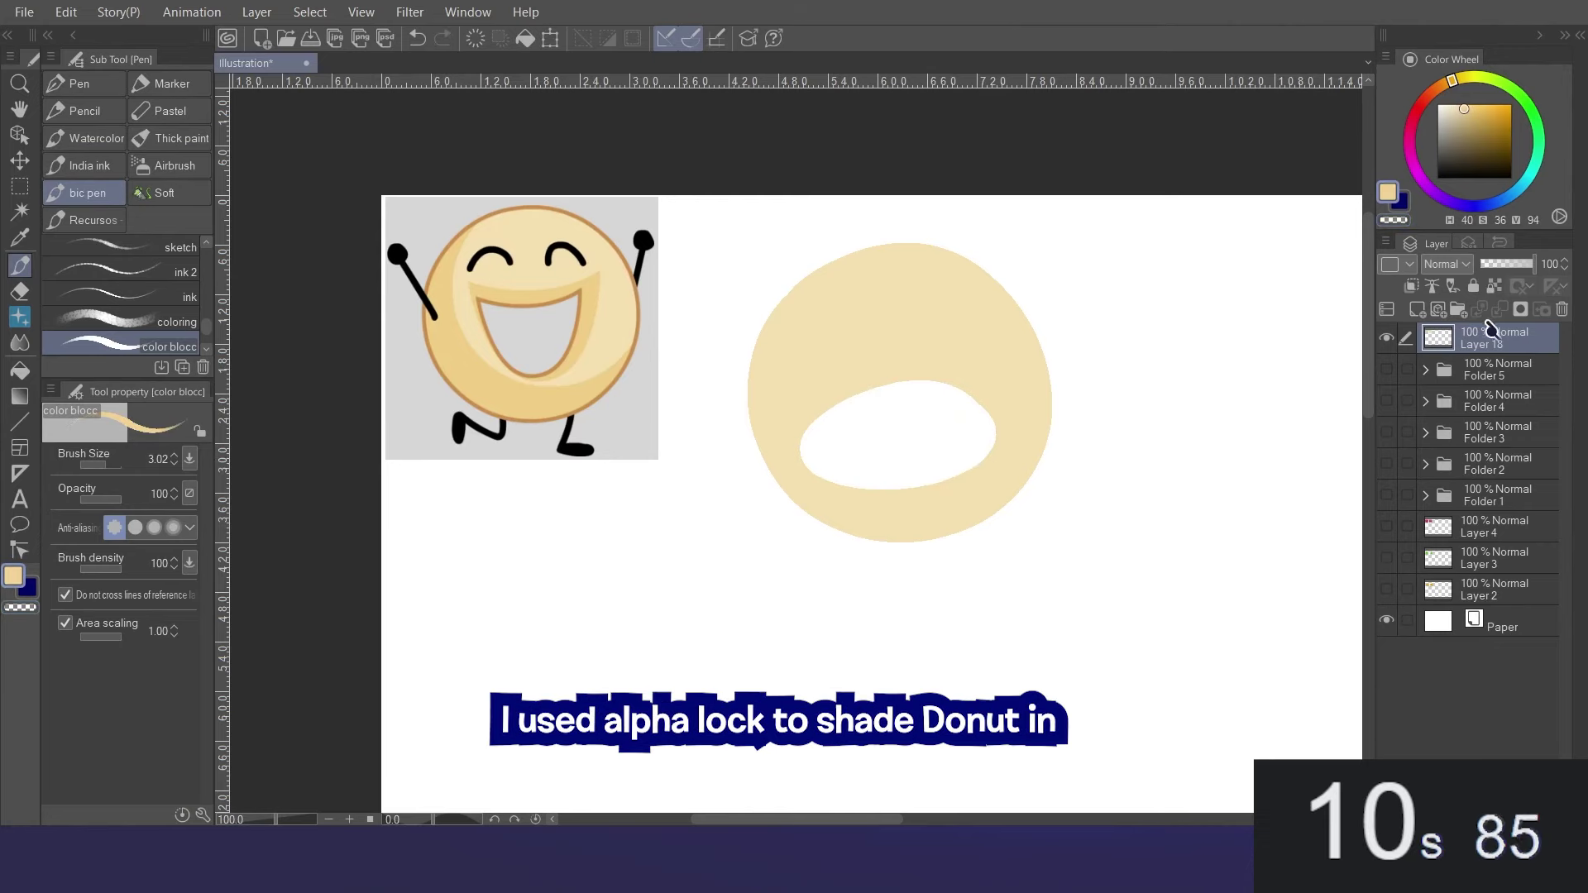
left_click(1494, 285)
left_click_drag(1025, 305, 814, 543)
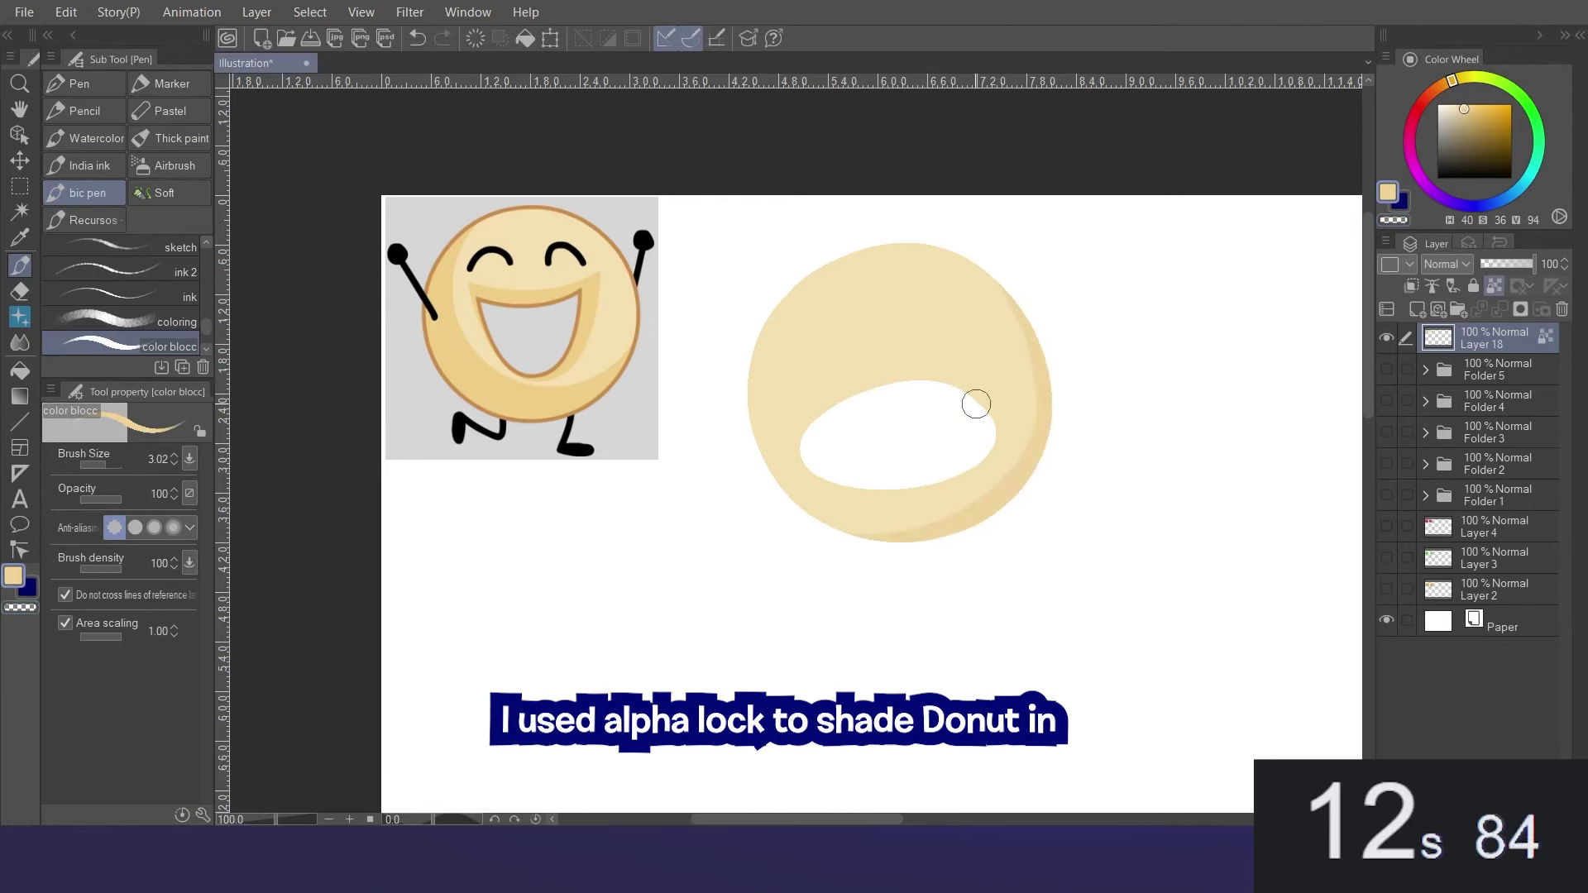
mouse_move(976, 412)
left_mouse_down()
mouse_move(938, 389)
mouse_move(849, 394)
mouse_move(801, 440)
left_mouse_up()
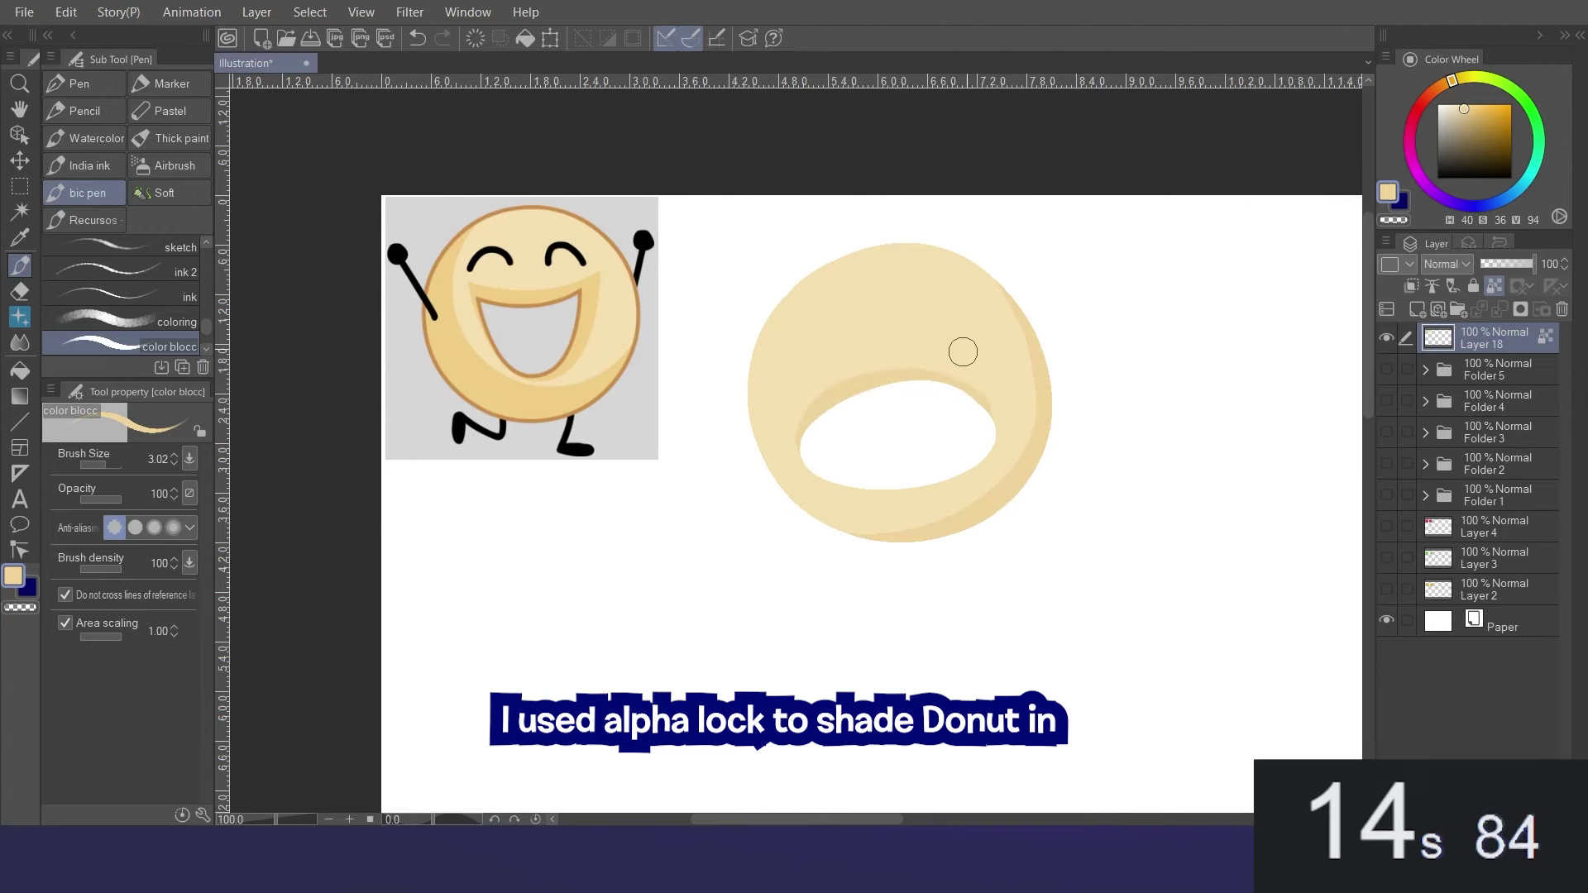
Draw Donut's closed eyes in black on a new layer with brush size 2.09.
left_click(1438, 178)
left_click(1417, 309)
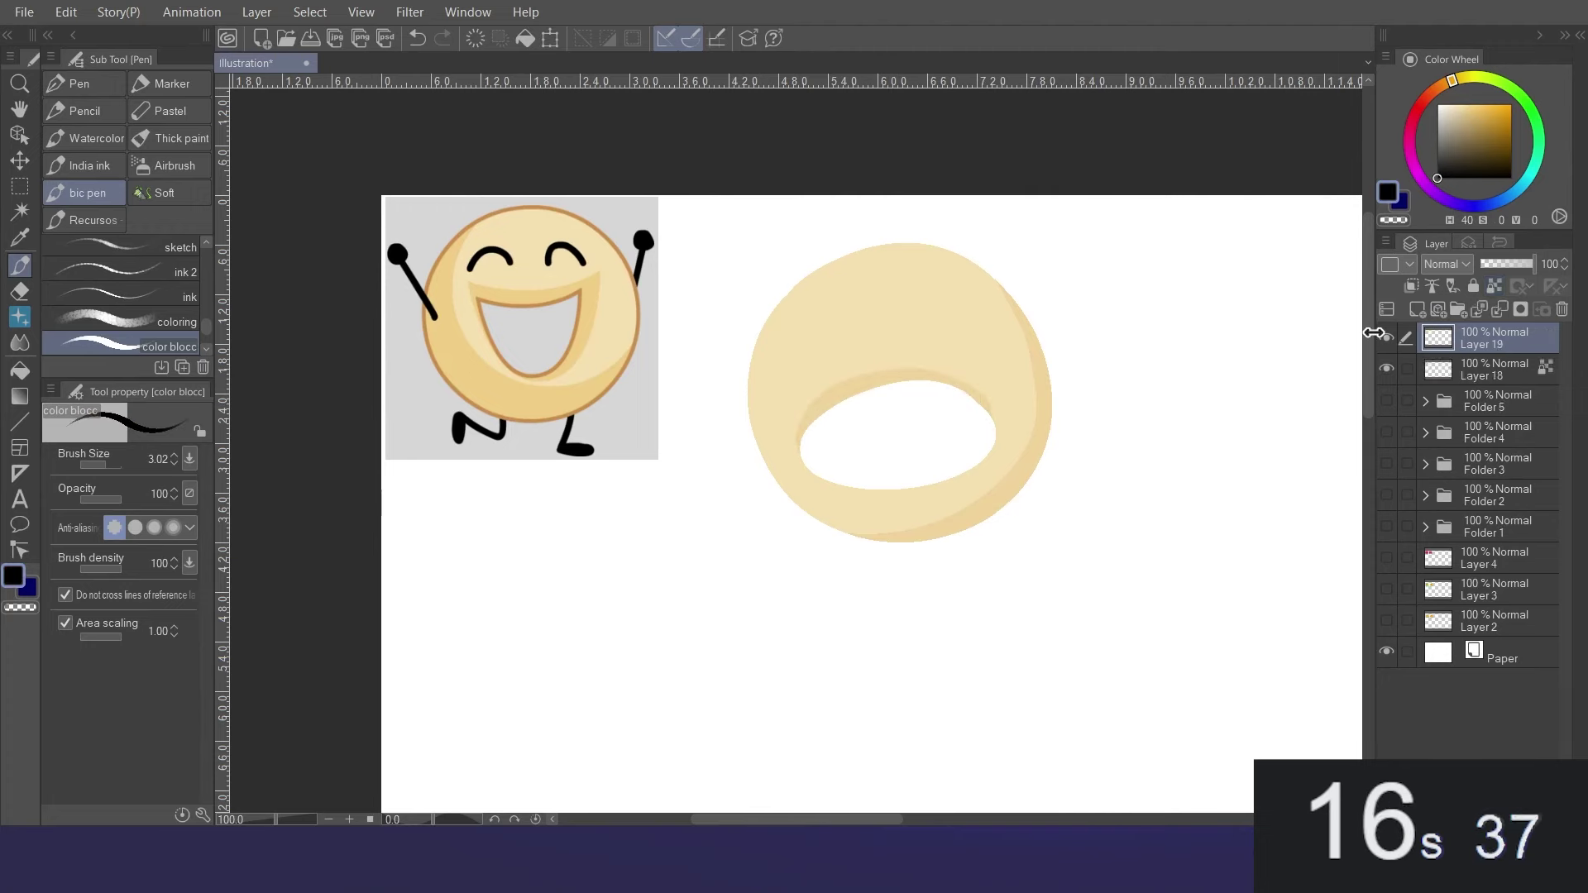
left_click(97, 465)
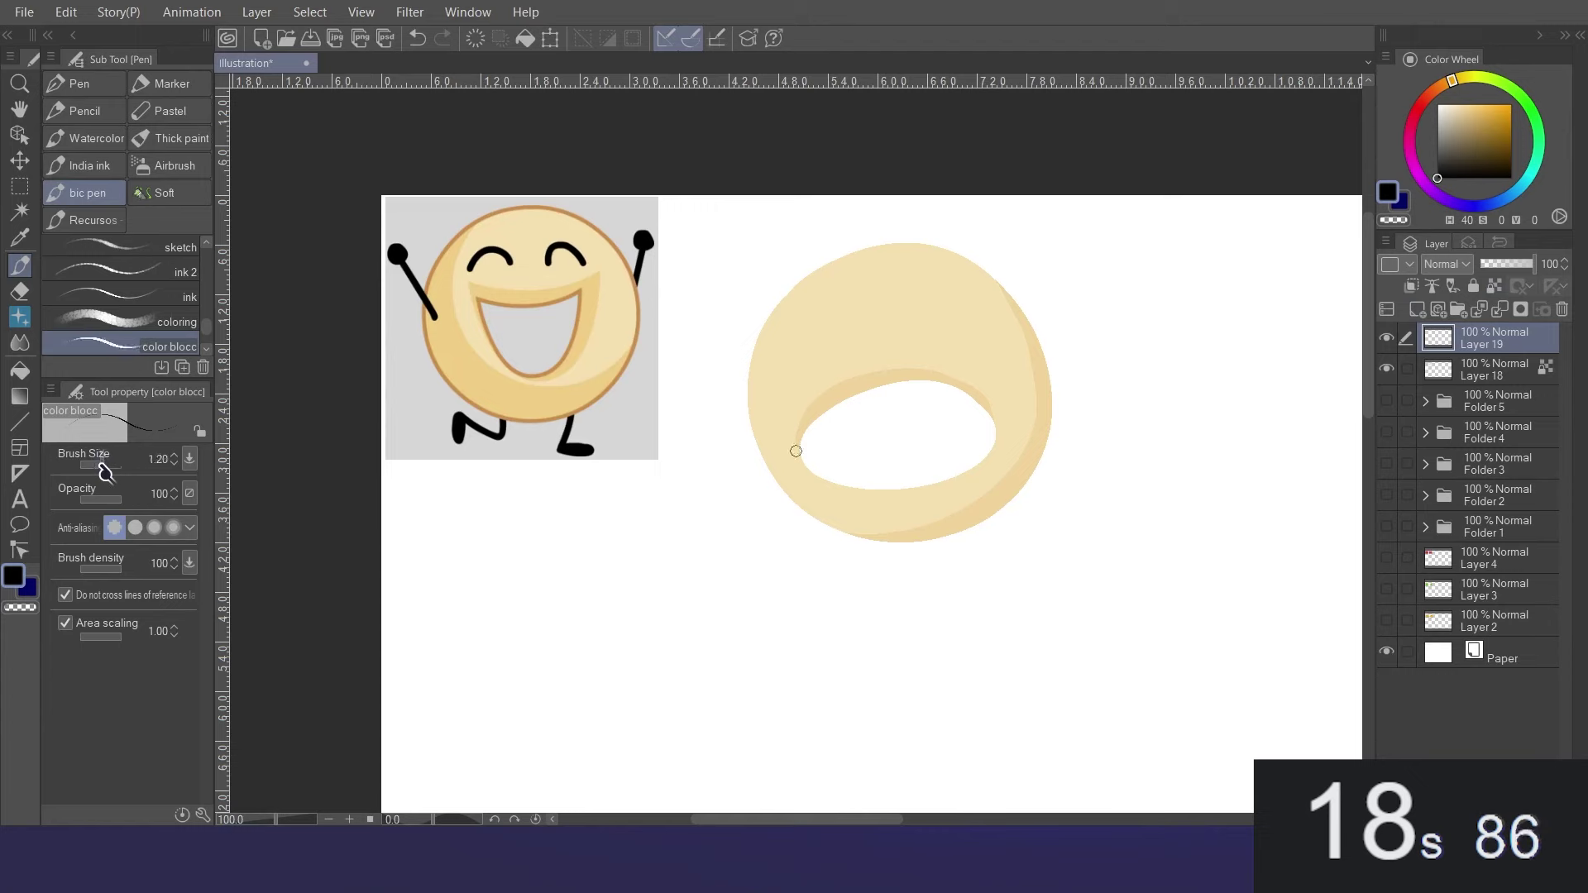
left_click_drag(103, 468, 129, 468)
left_click_drag(839, 317, 860, 312)
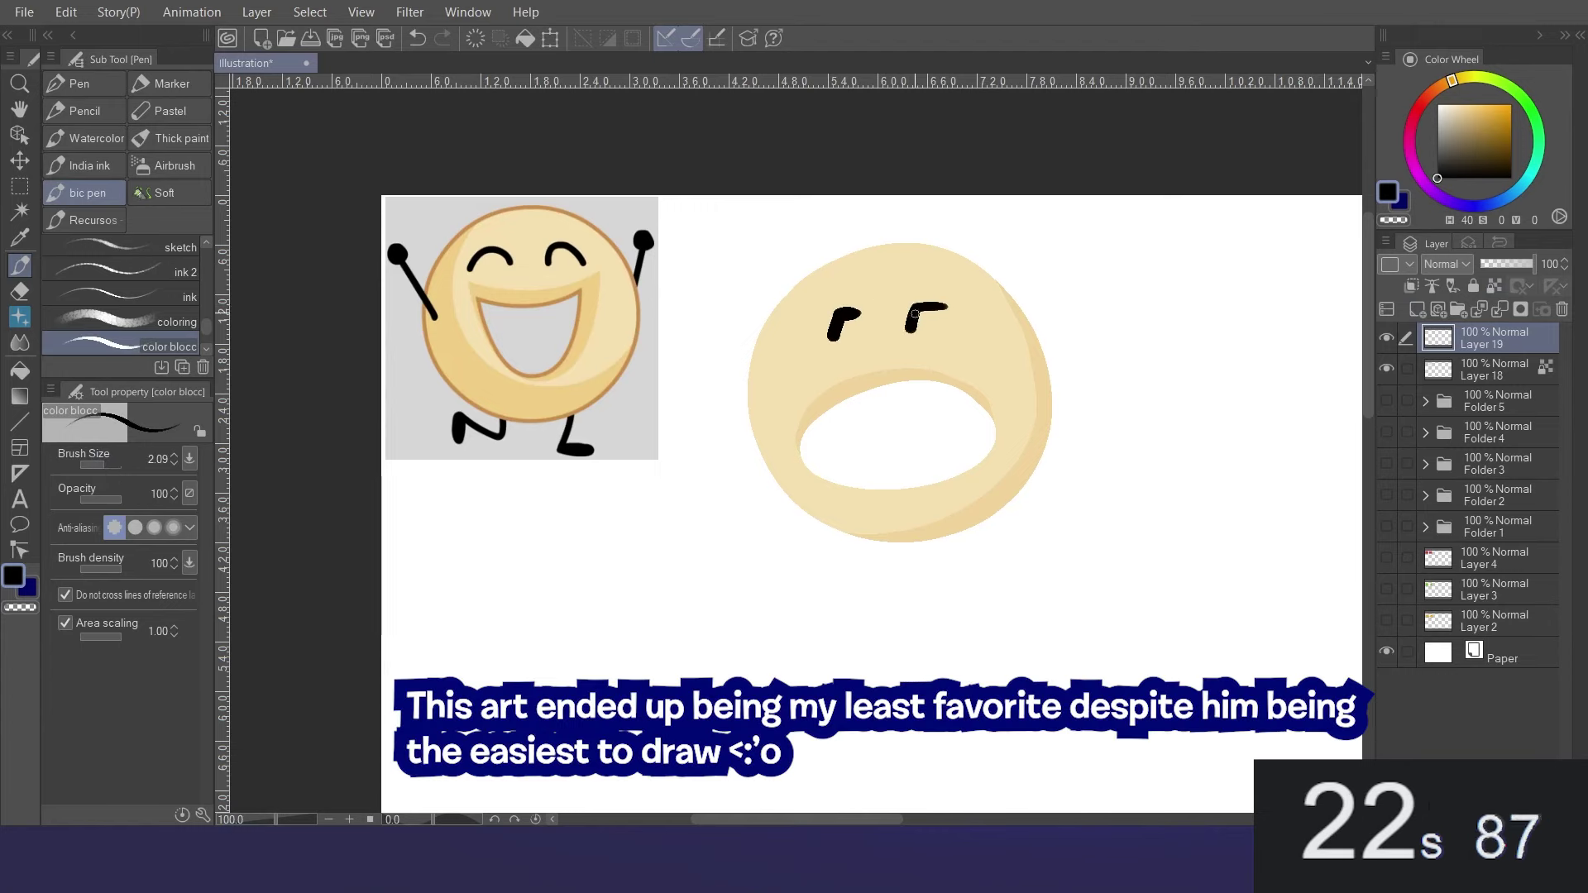
Draw Donut's two legs with rounded feet and both short arms in black.
mouse_move(958, 560)
left_mouse_down()
mouse_move(996, 582)
mouse_move(970, 550)
left_mouse_up()
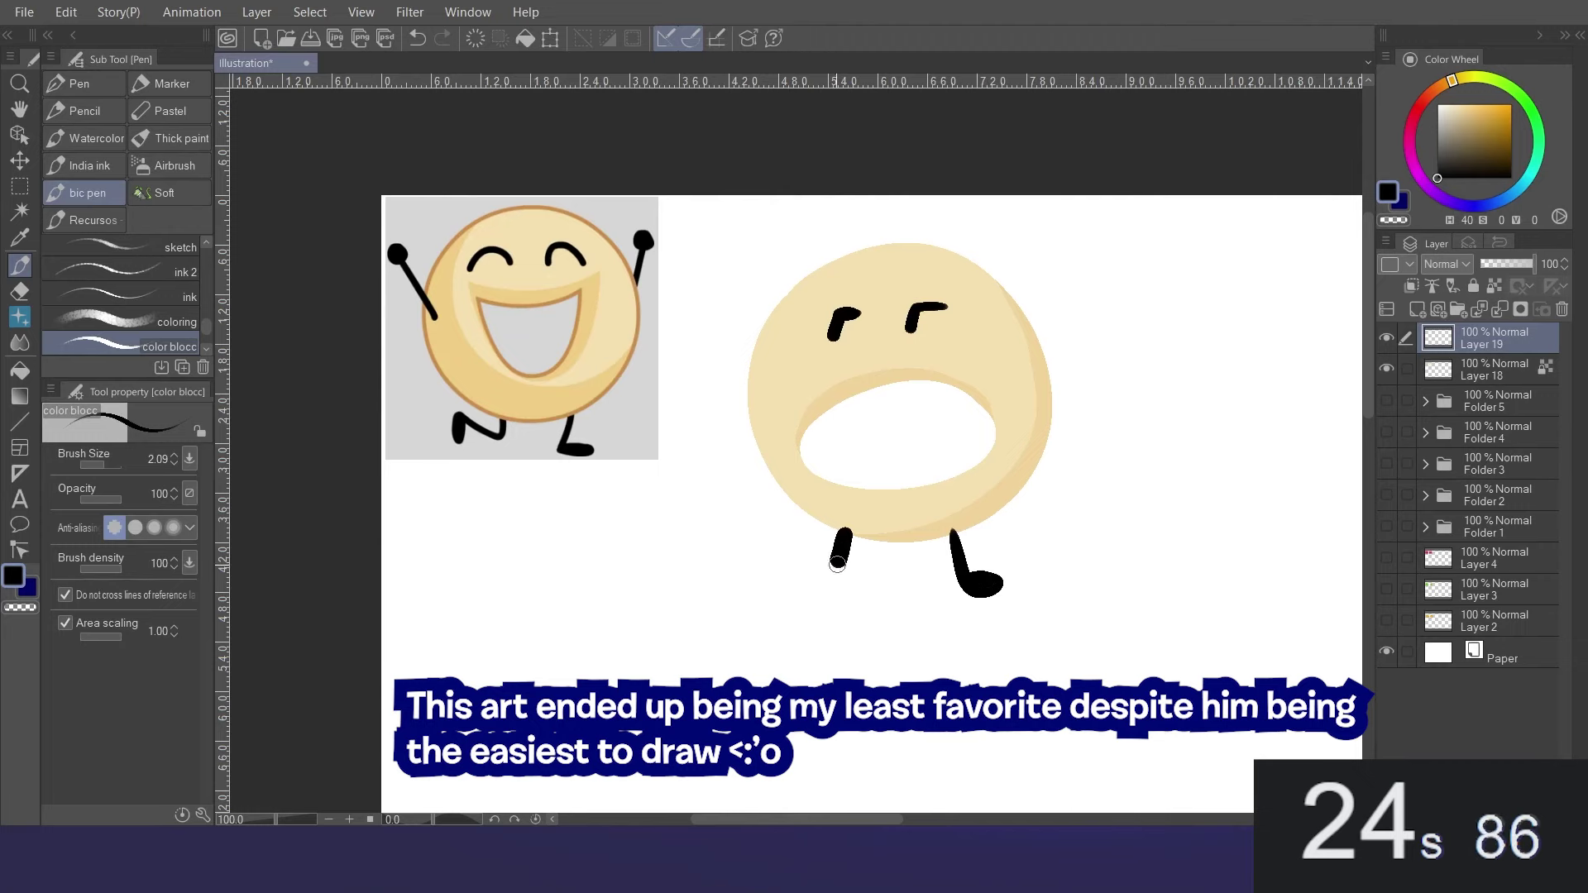
left_click_drag(841, 546, 792, 592)
left_click_drag(1025, 529, 1027, 530)
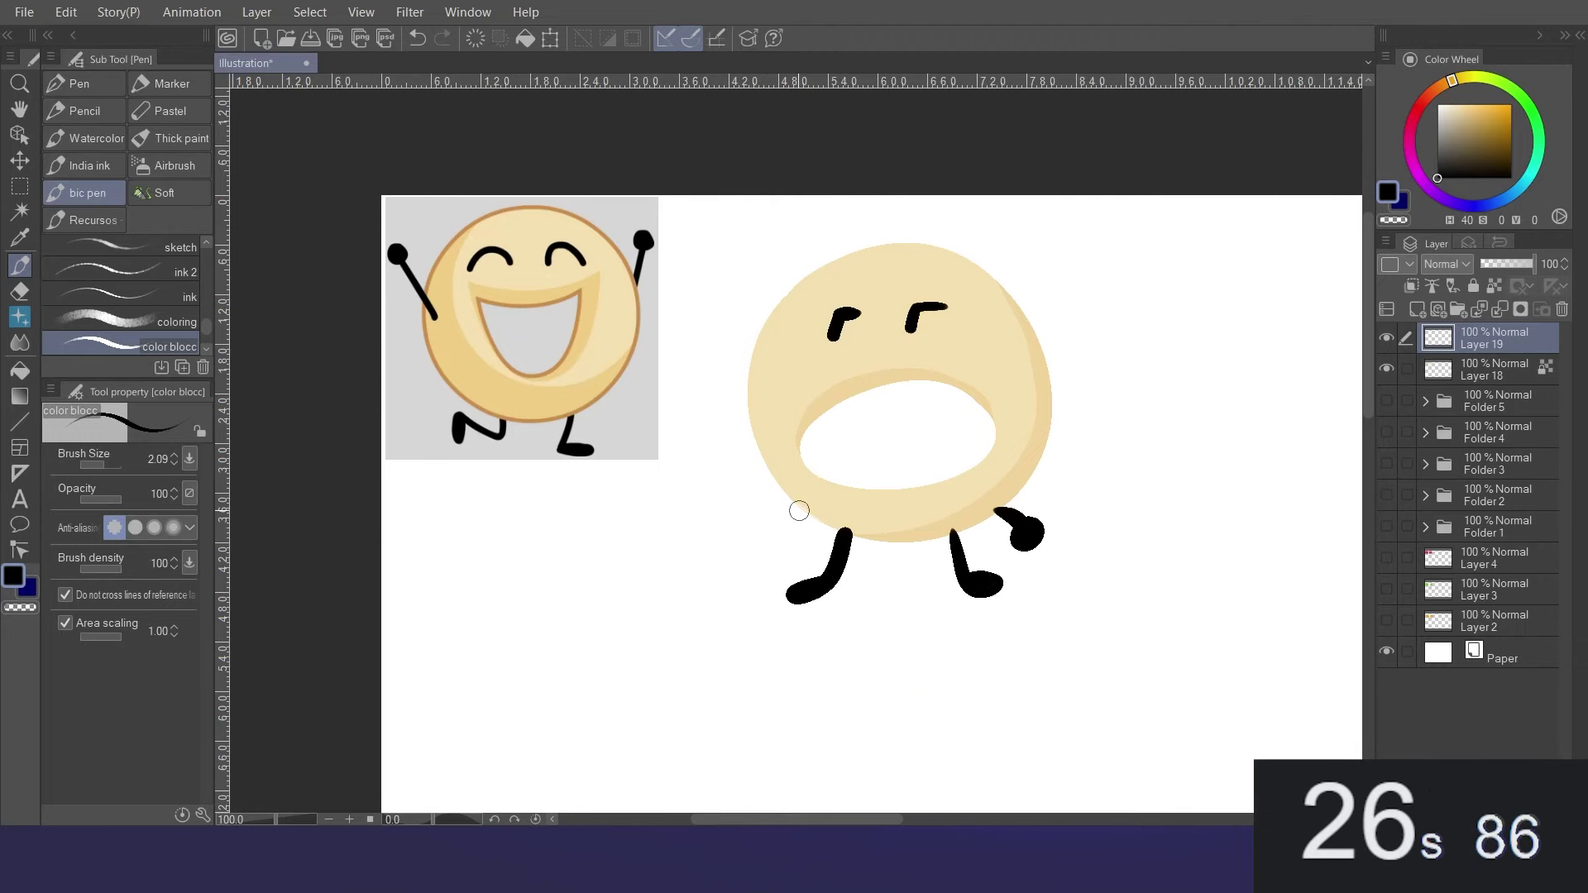
left_click_drag(797, 511, 770, 472)
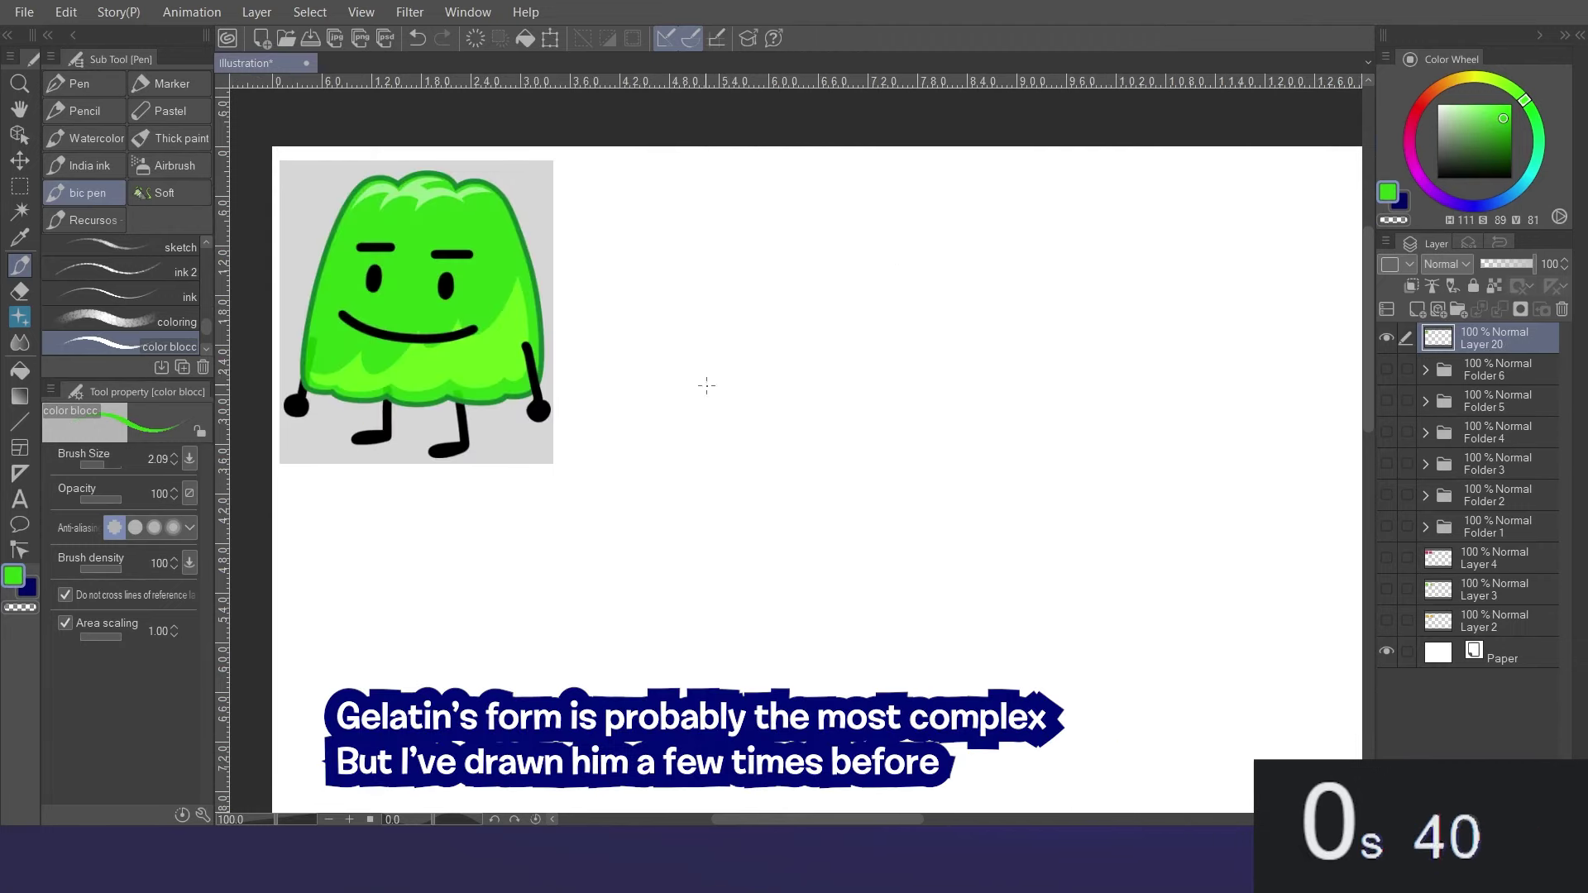
Outline Gelatin's wavy-edged body in bright green beside the reference and fill it with the same colour.
mouse_move(706, 383)
left_mouse_down()
mouse_move(762, 214)
mouse_move(864, 194)
mouse_move(917, 200)
mouse_move(940, 233)
mouse_move(983, 404)
mouse_move(947, 423)
mouse_move(792, 439)
mouse_move(705, 418)
mouse_move(711, 347)
left_mouse_up()
key("g")
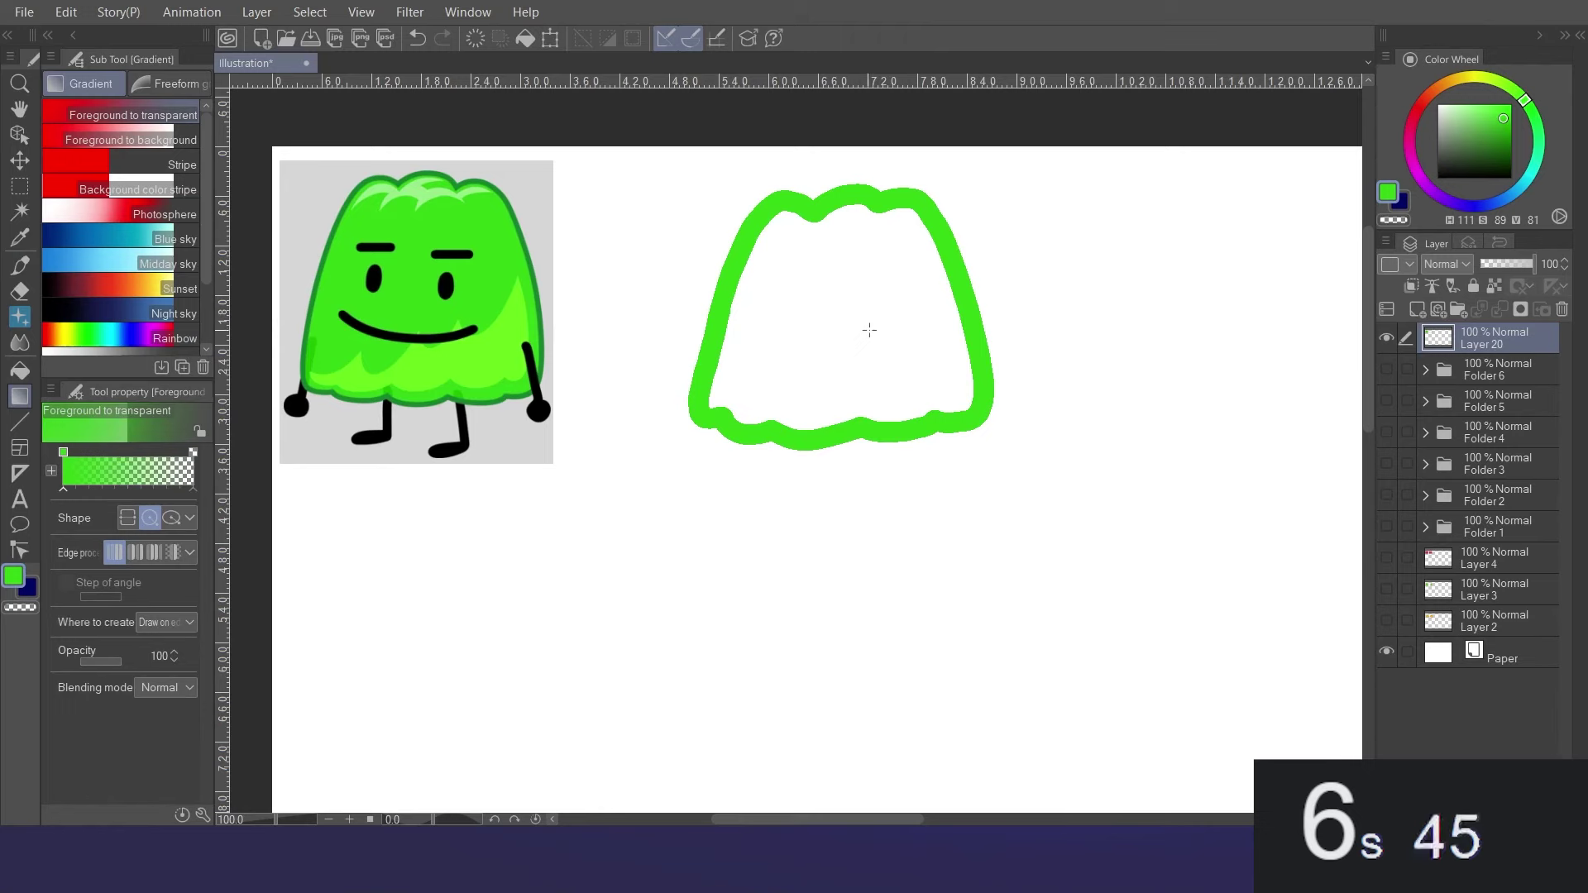
key("g")
left_click(847, 304)
Trim the left and right sides of Gelatin's body to make the shape narrower and smoother.
key("p")
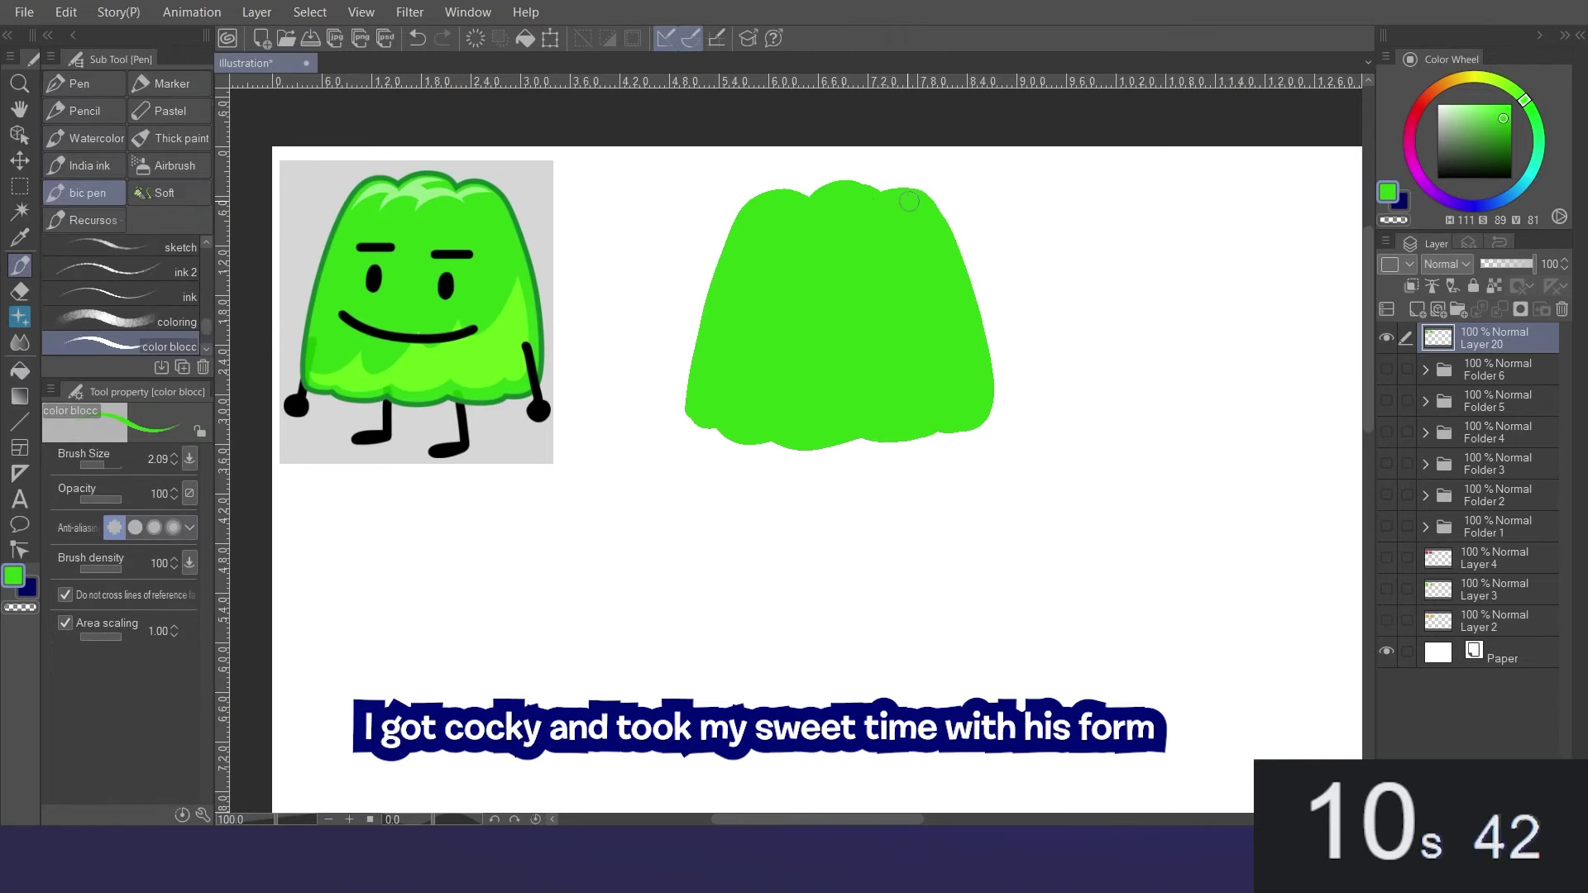
left_click_drag(969, 286, 984, 410)
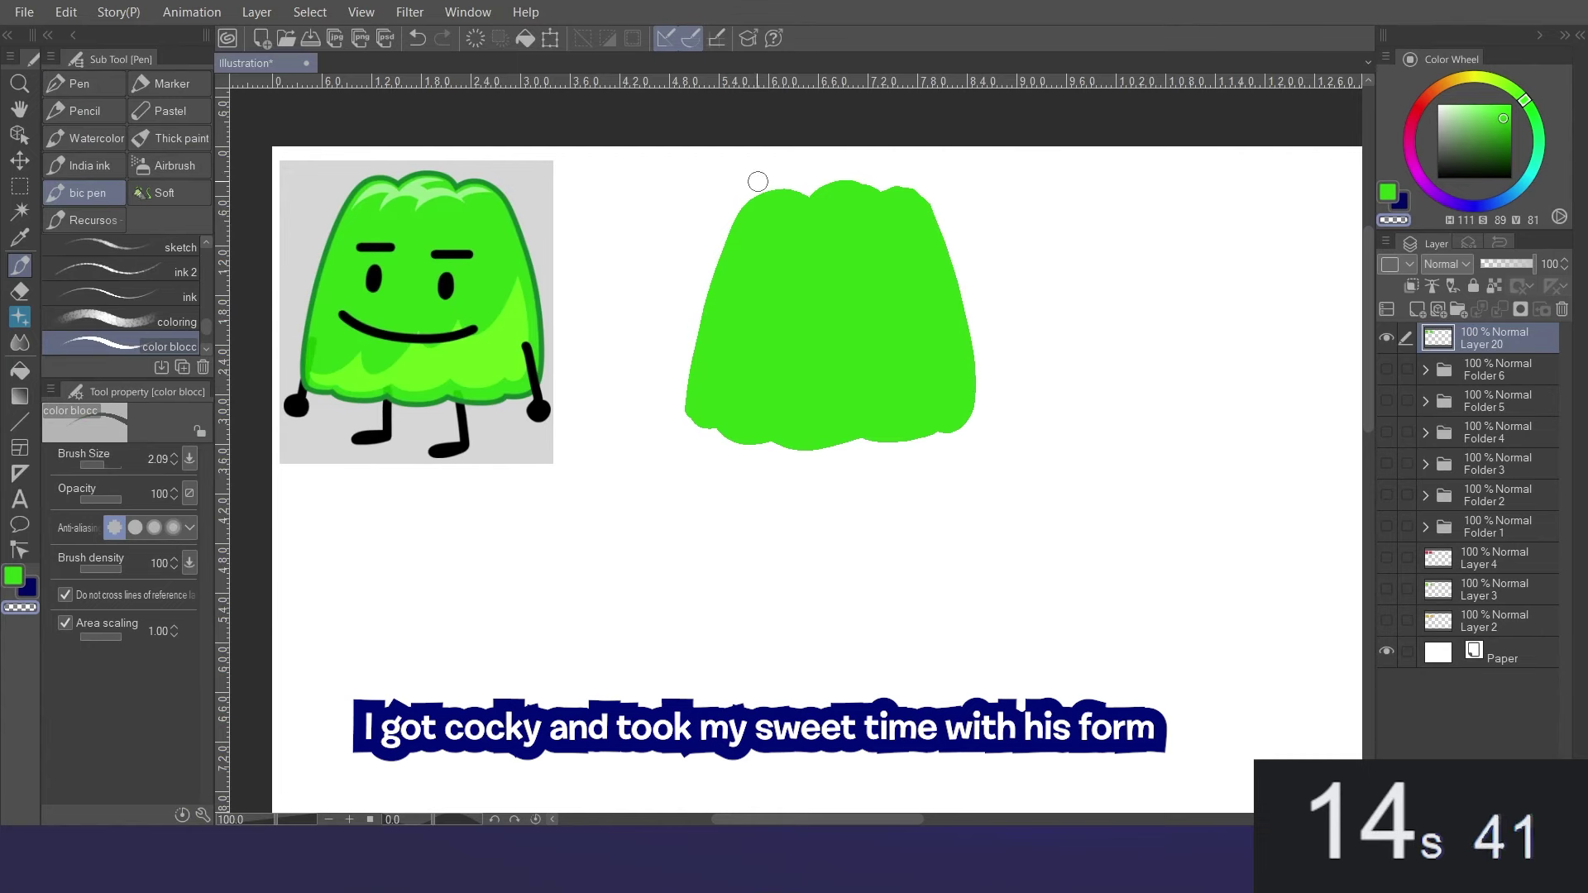
mouse_move(687, 344)
left_mouse_down()
mouse_move(686, 419)
mouse_move(726, 444)
left_mouse_up()
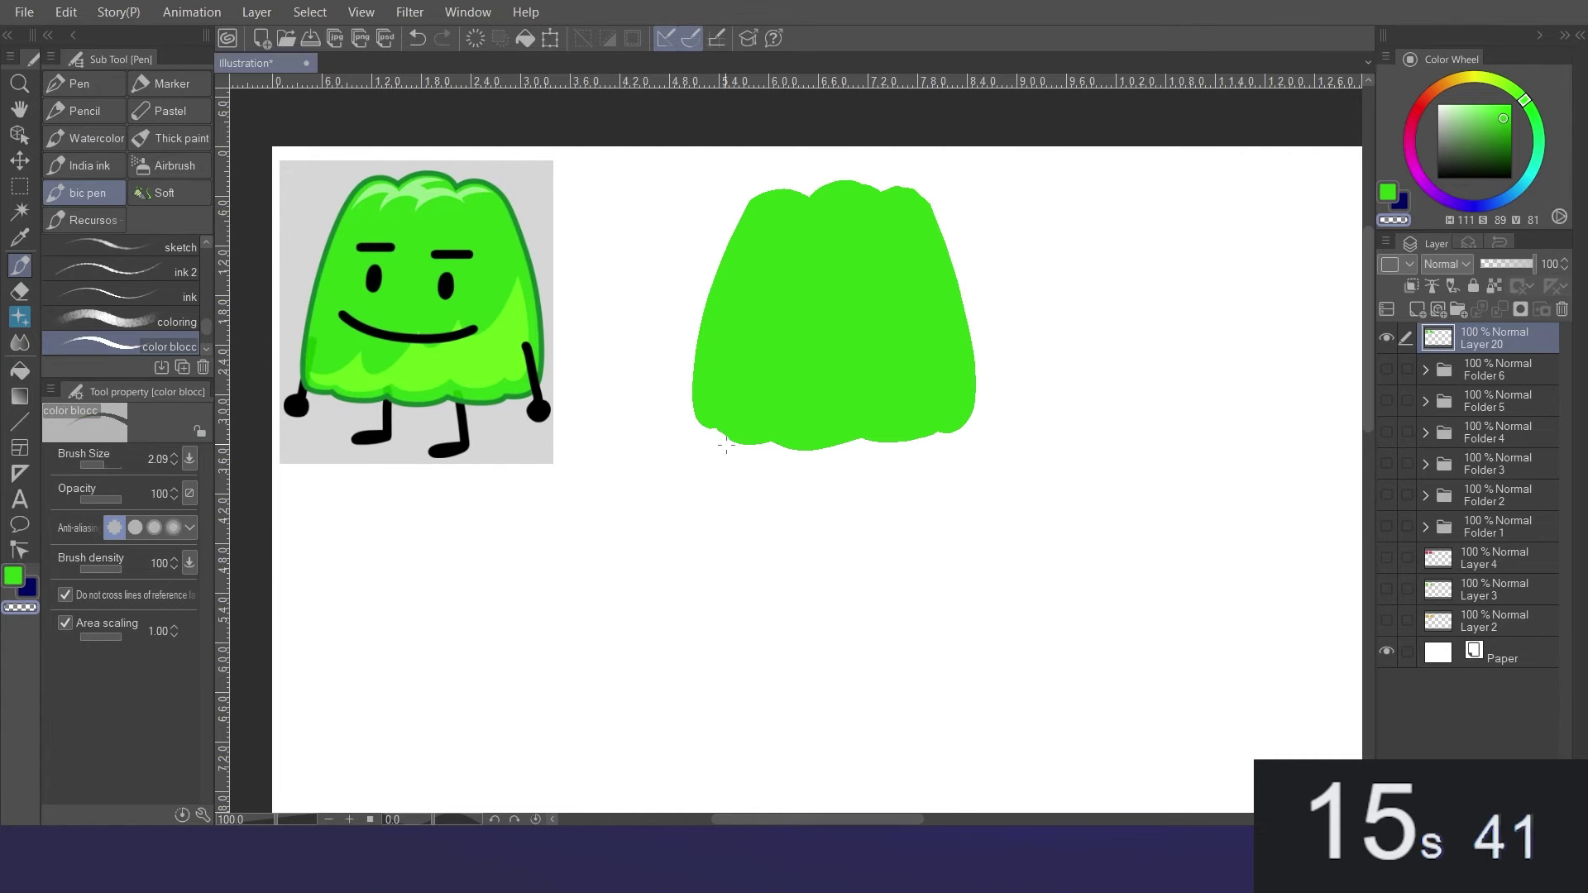
Paint a lighter yellow-green highlight with a scalloped upper edge across the lower part of Gelatin's body, sampling colours from the reference and body.
left_click(517, 331, "alt")
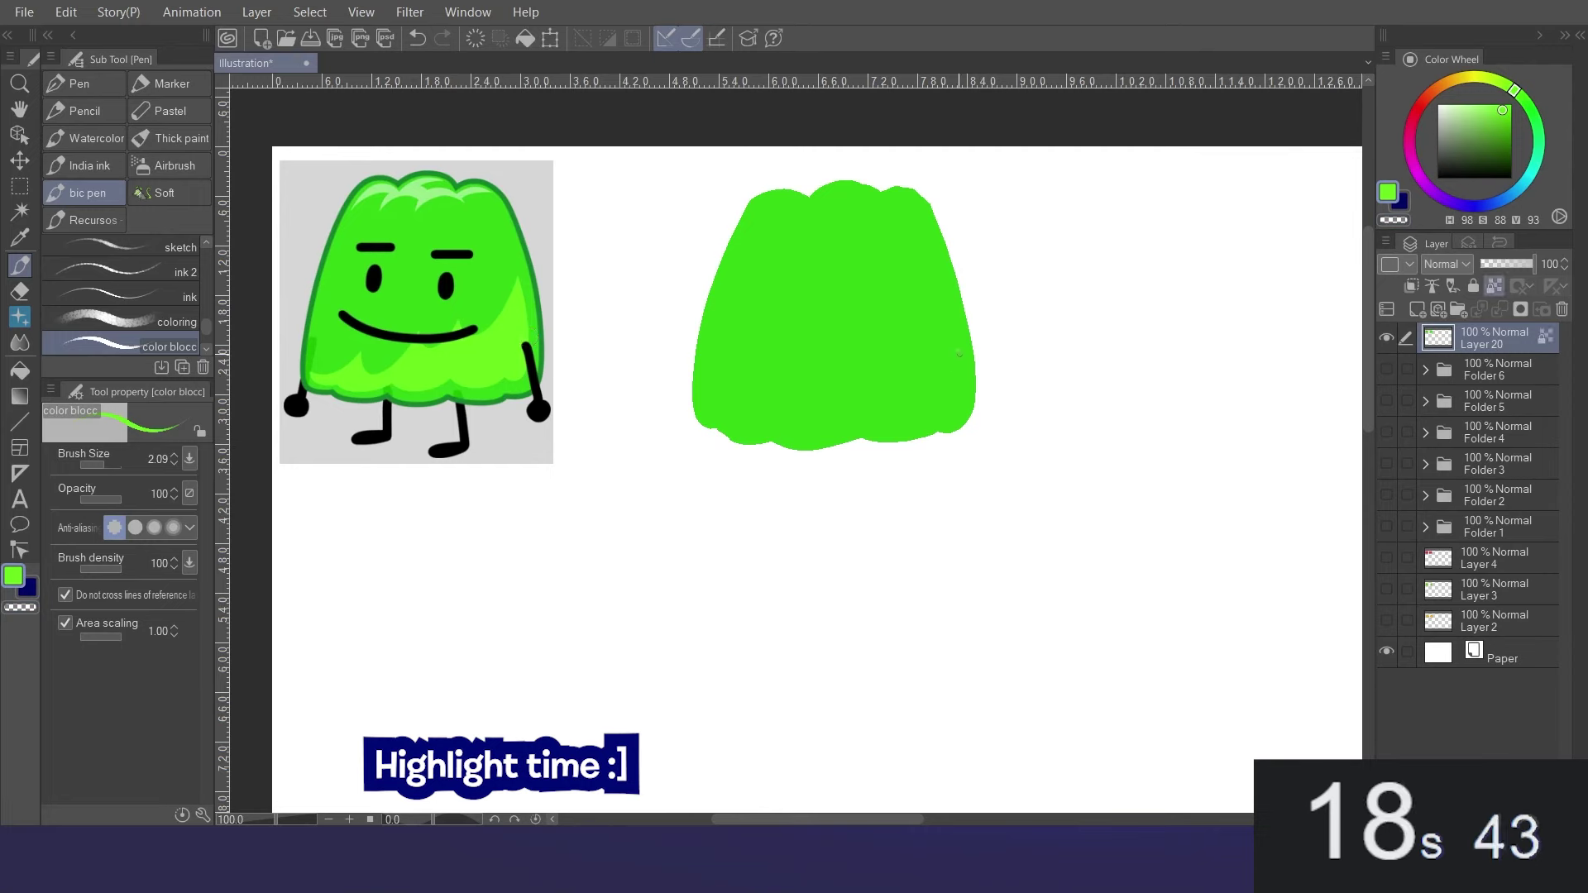
mouse_move(925, 412)
left_mouse_down()
mouse_move(818, 429)
mouse_move(701, 409)
mouse_move(732, 401)
left_mouse_up()
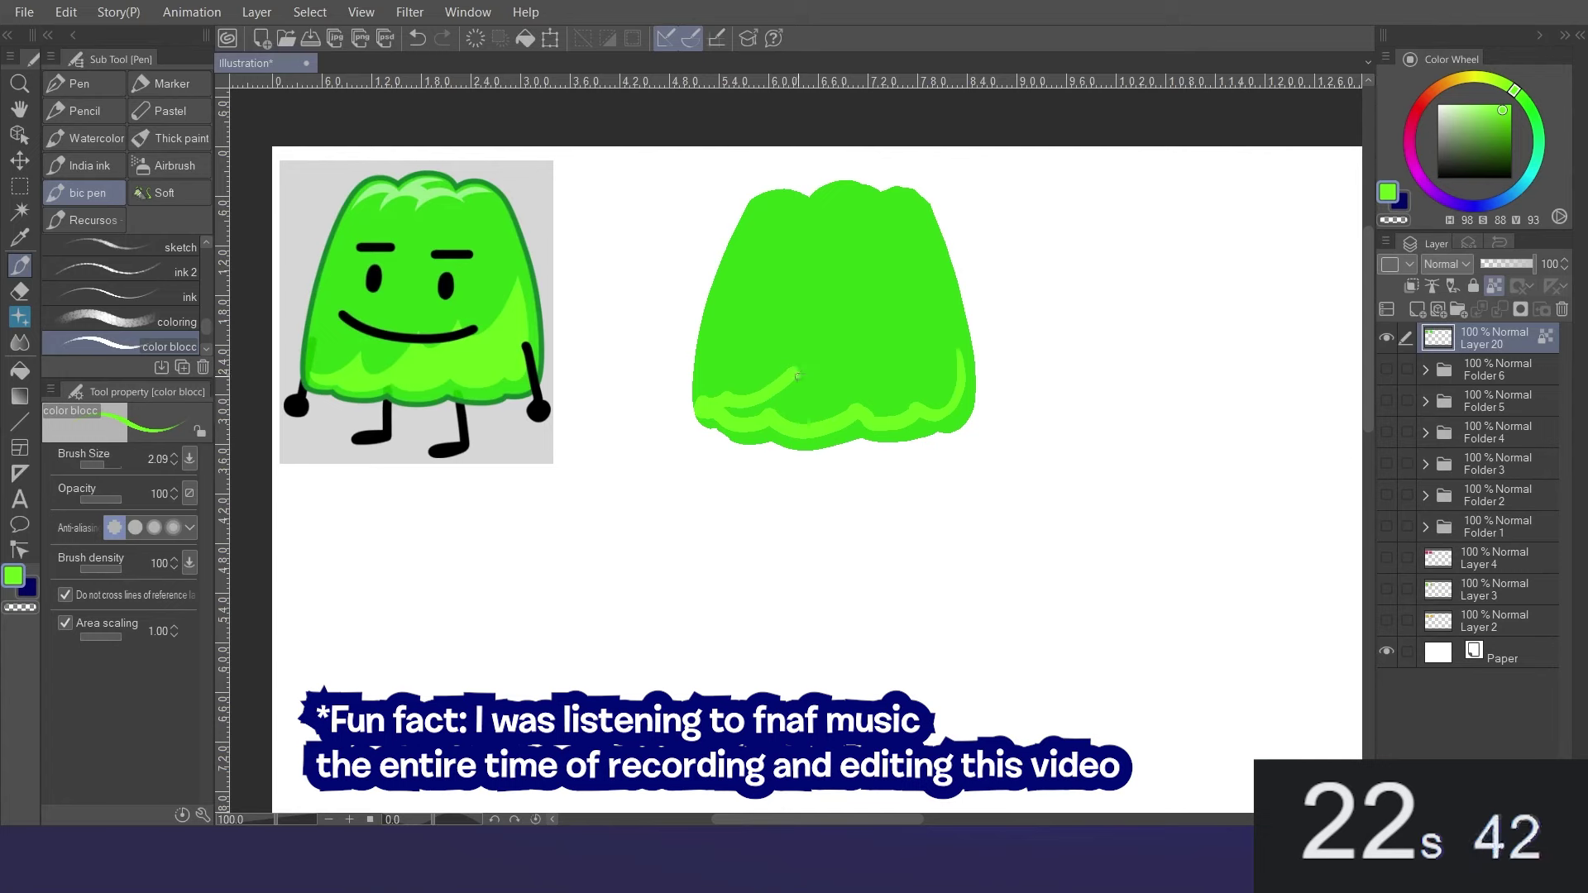
mouse_move(871, 368)
left_mouse_down()
mouse_move(903, 370)
mouse_move(951, 318)
mouse_move(955, 373)
mouse_move(933, 400)
left_mouse_up()
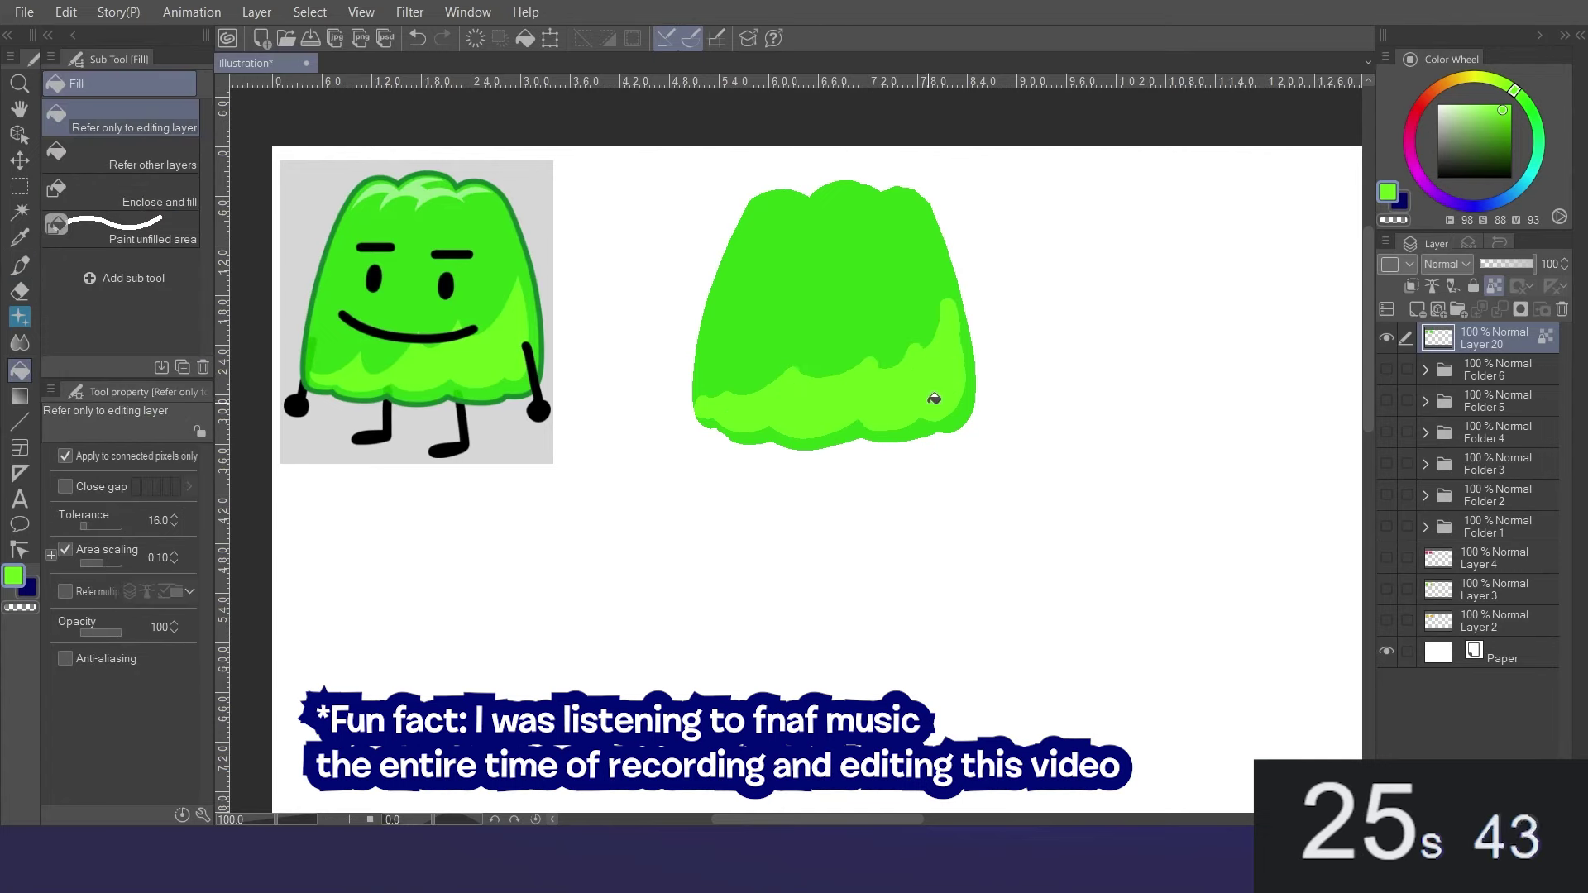
left_click(908, 288, "alt")
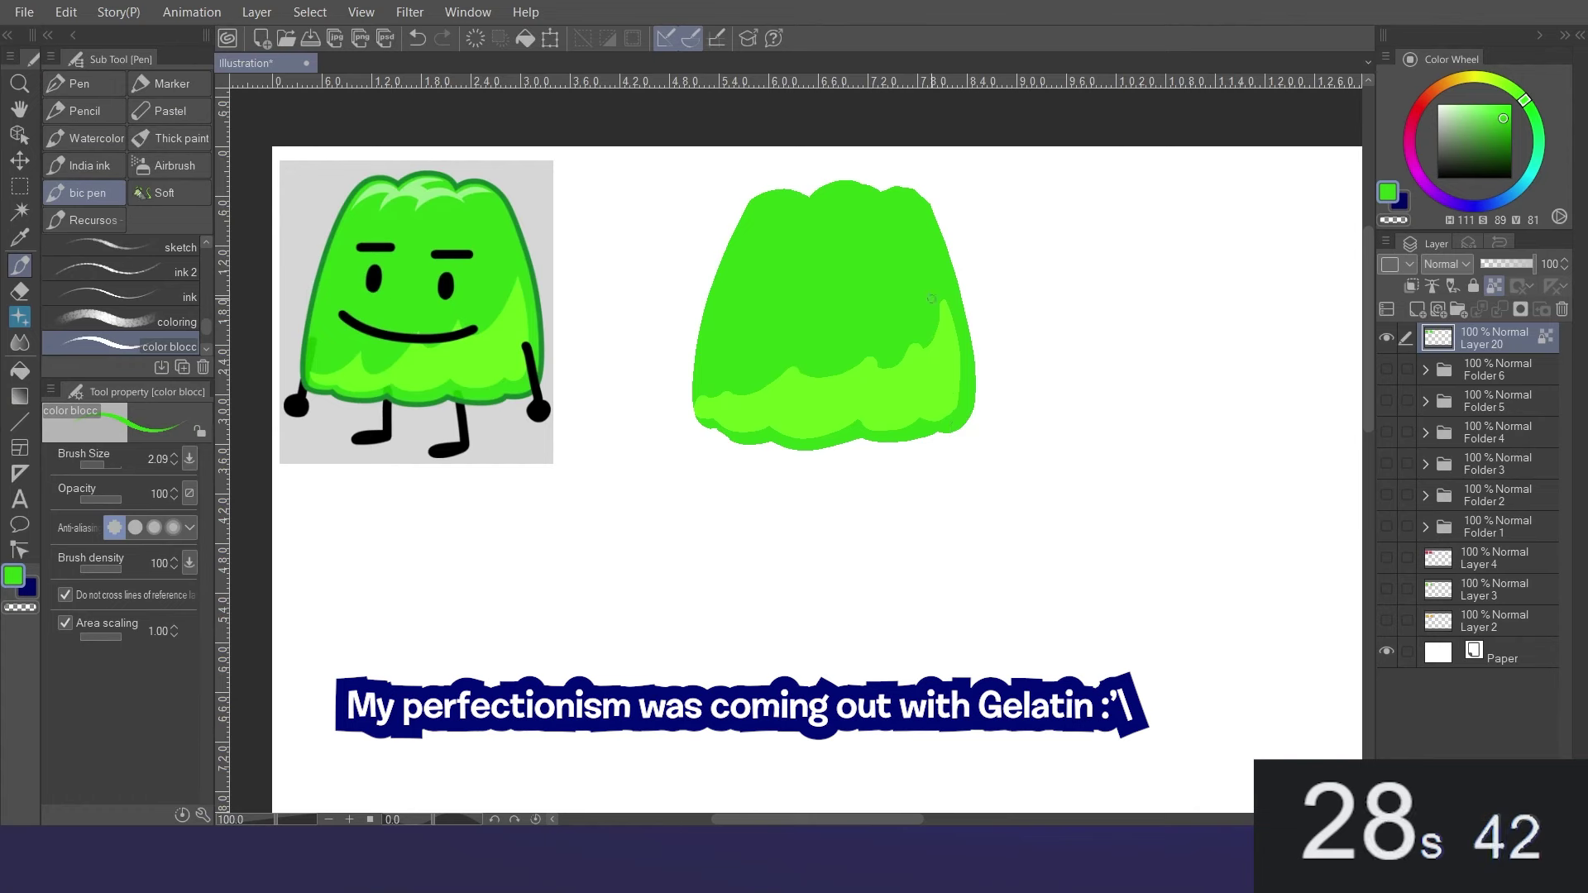
left_click_drag(892, 345, 875, 345)
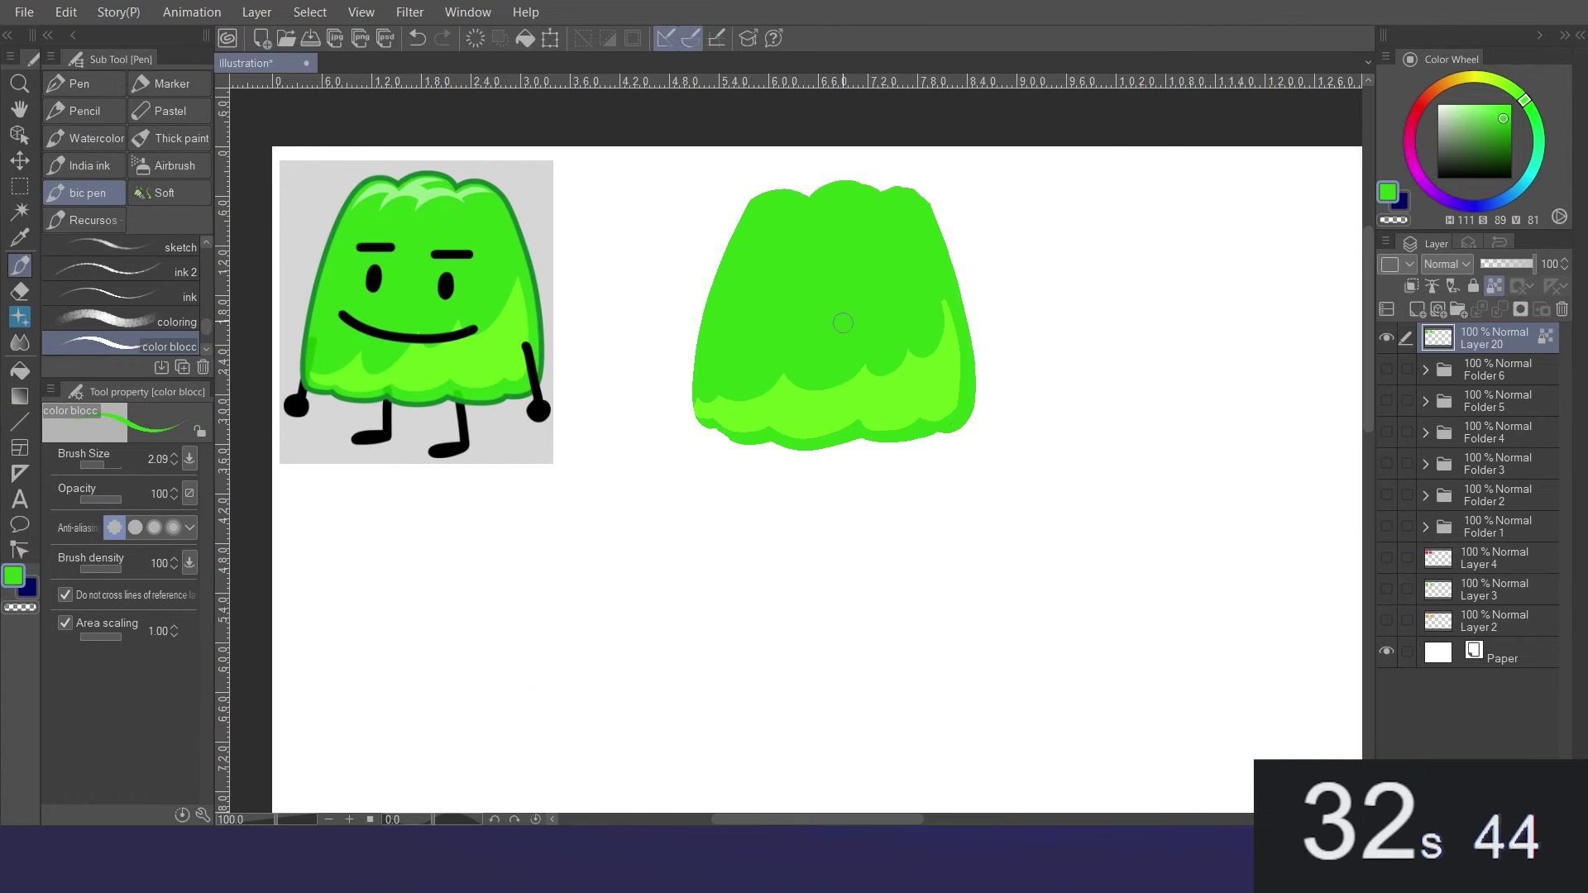
Paint pale green highlights along Gelatin's wavy top rim and shape their edges with the body green.
left_click(459, 191, "alt")
mouse_move(831, 196)
left_mouse_down()
mouse_move(852, 190)
mouse_move(884, 217)
mouse_move(888, 205)
mouse_move(751, 212)
mouse_move(809, 188)
left_mouse_up()
left_click(823, 187, "alt")
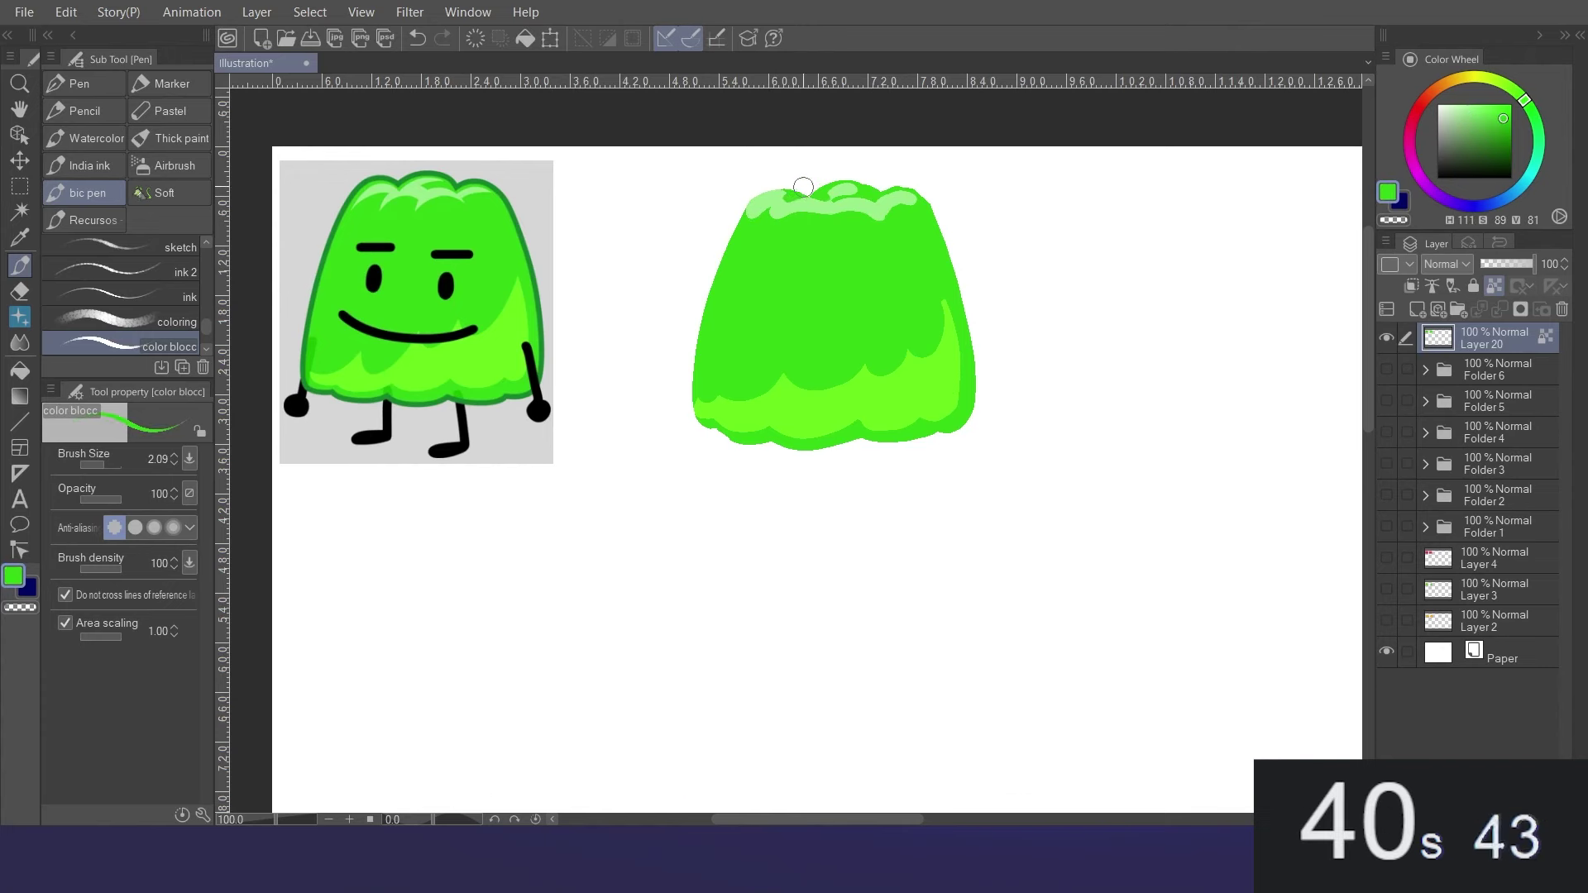
key("ctrl+z")
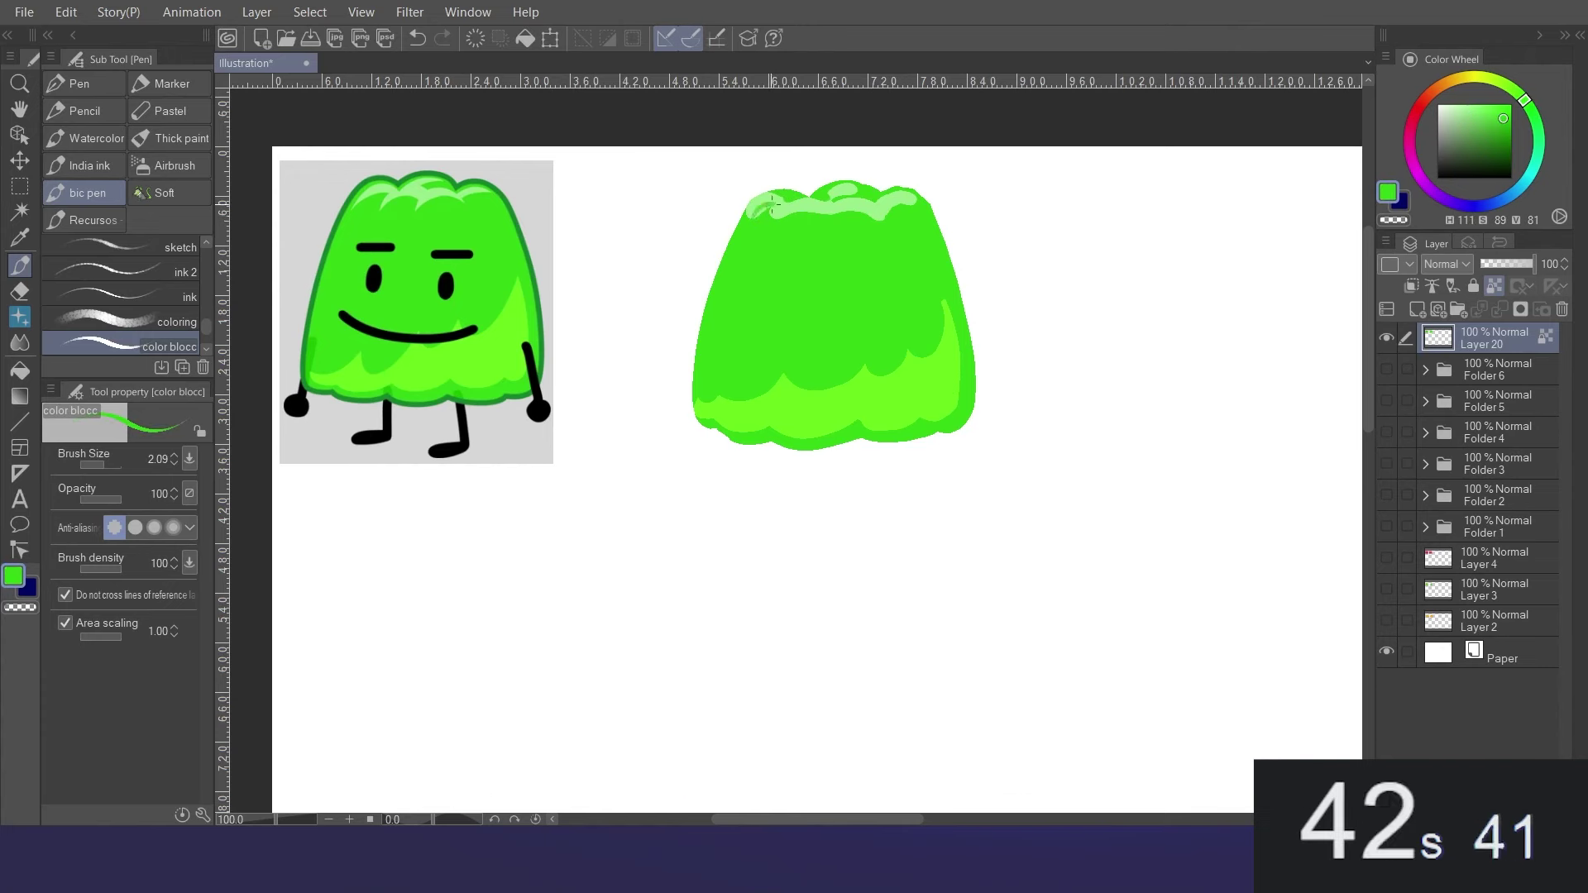
left_click_drag(844, 213, 883, 224)
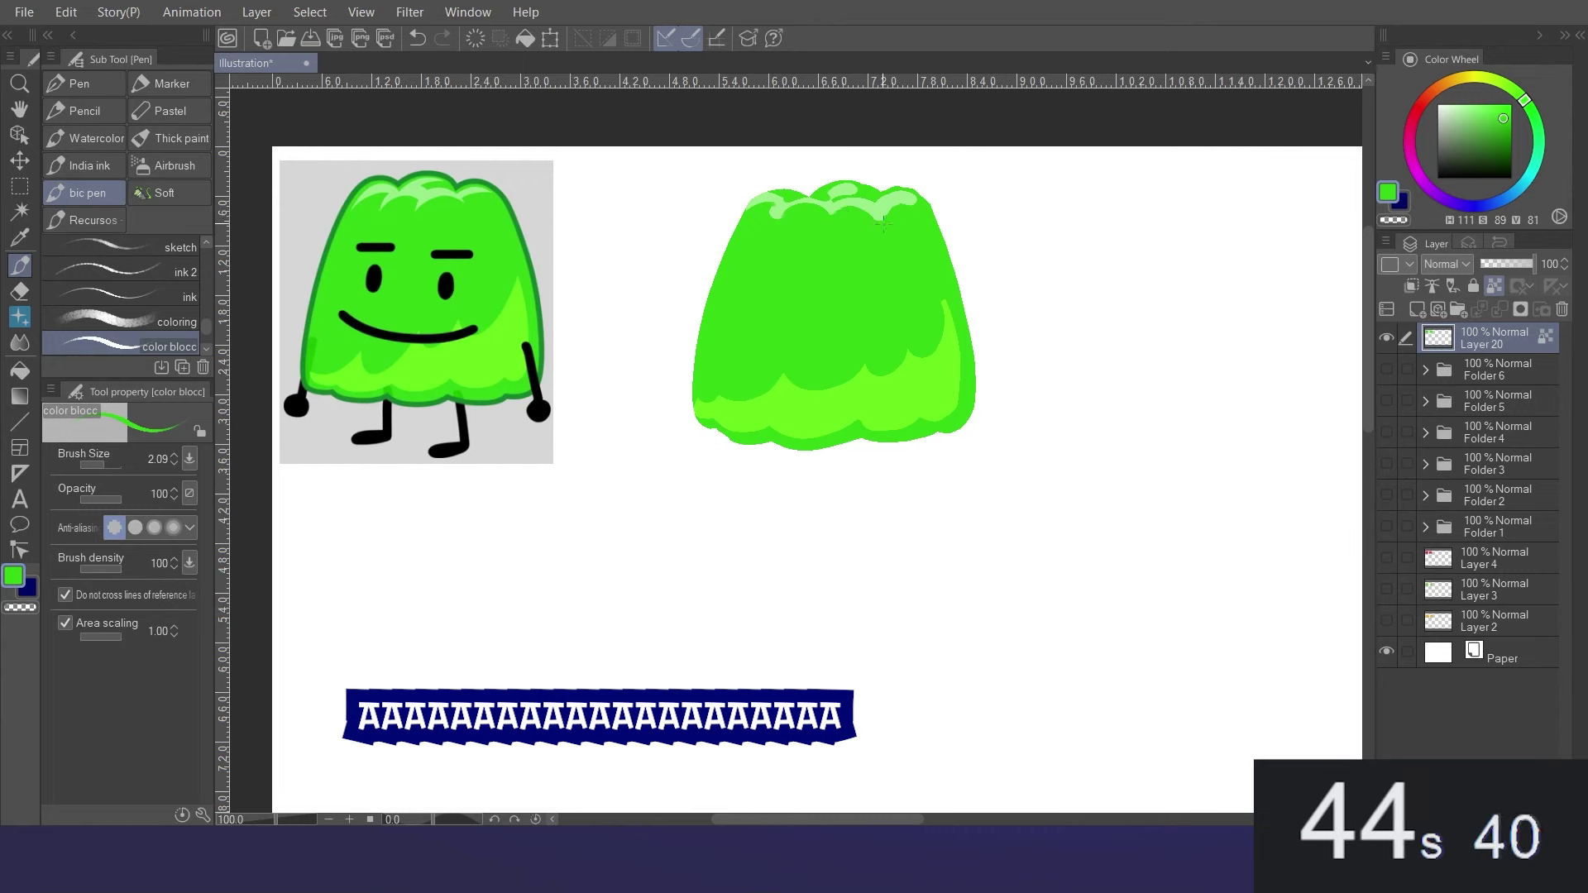
left_click(824, 201, "alt")
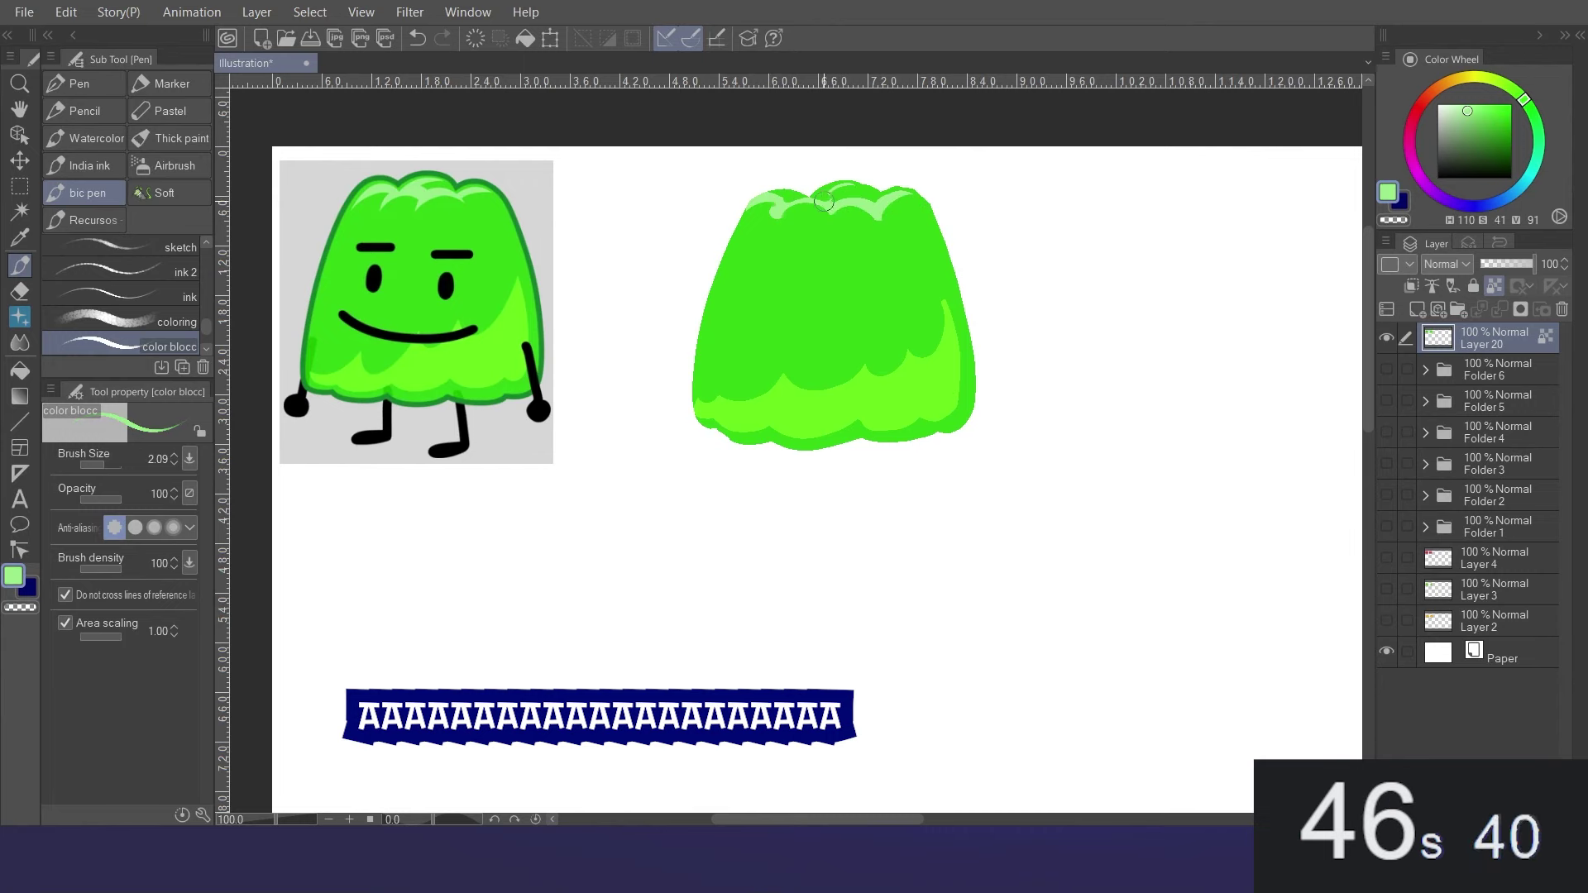
left_click_drag(846, 191, 823, 194)
Choose black as the drawing colour and lower the opacity of Gelatin's body layer to 78%.
left_click(1437, 178)
left_click(1514, 264)
left_click(1446, 363)
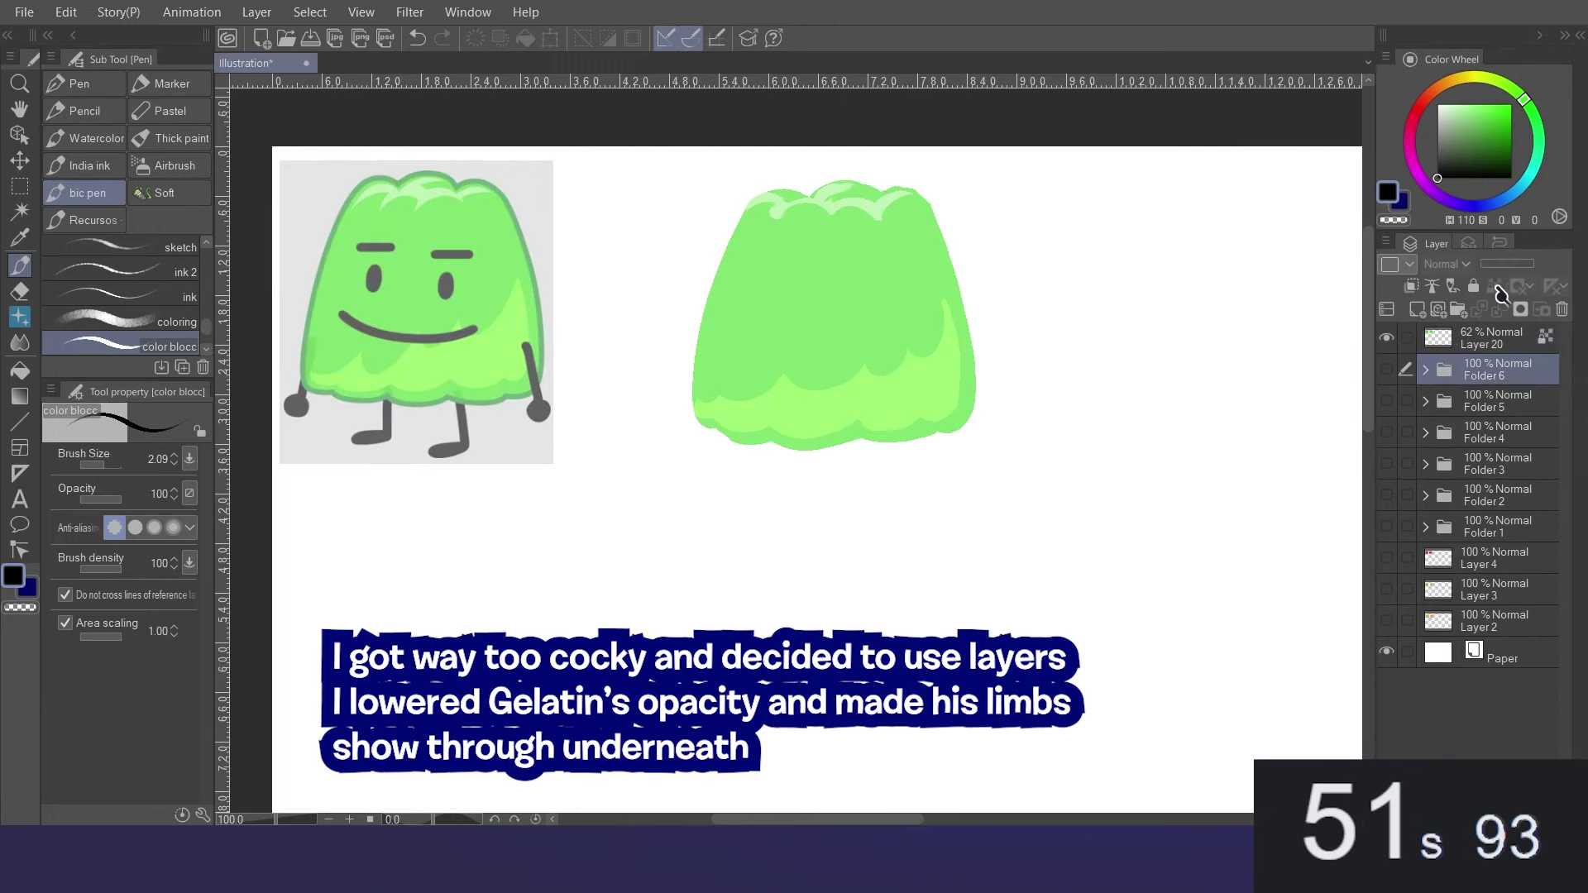
left_click(1449, 343)
left_click_drag(1513, 263, 1523, 263)
Draw Gelatin's oval eye, winking eye and wide open mouth in black on a new layer above the body.
left_click(1416, 311)
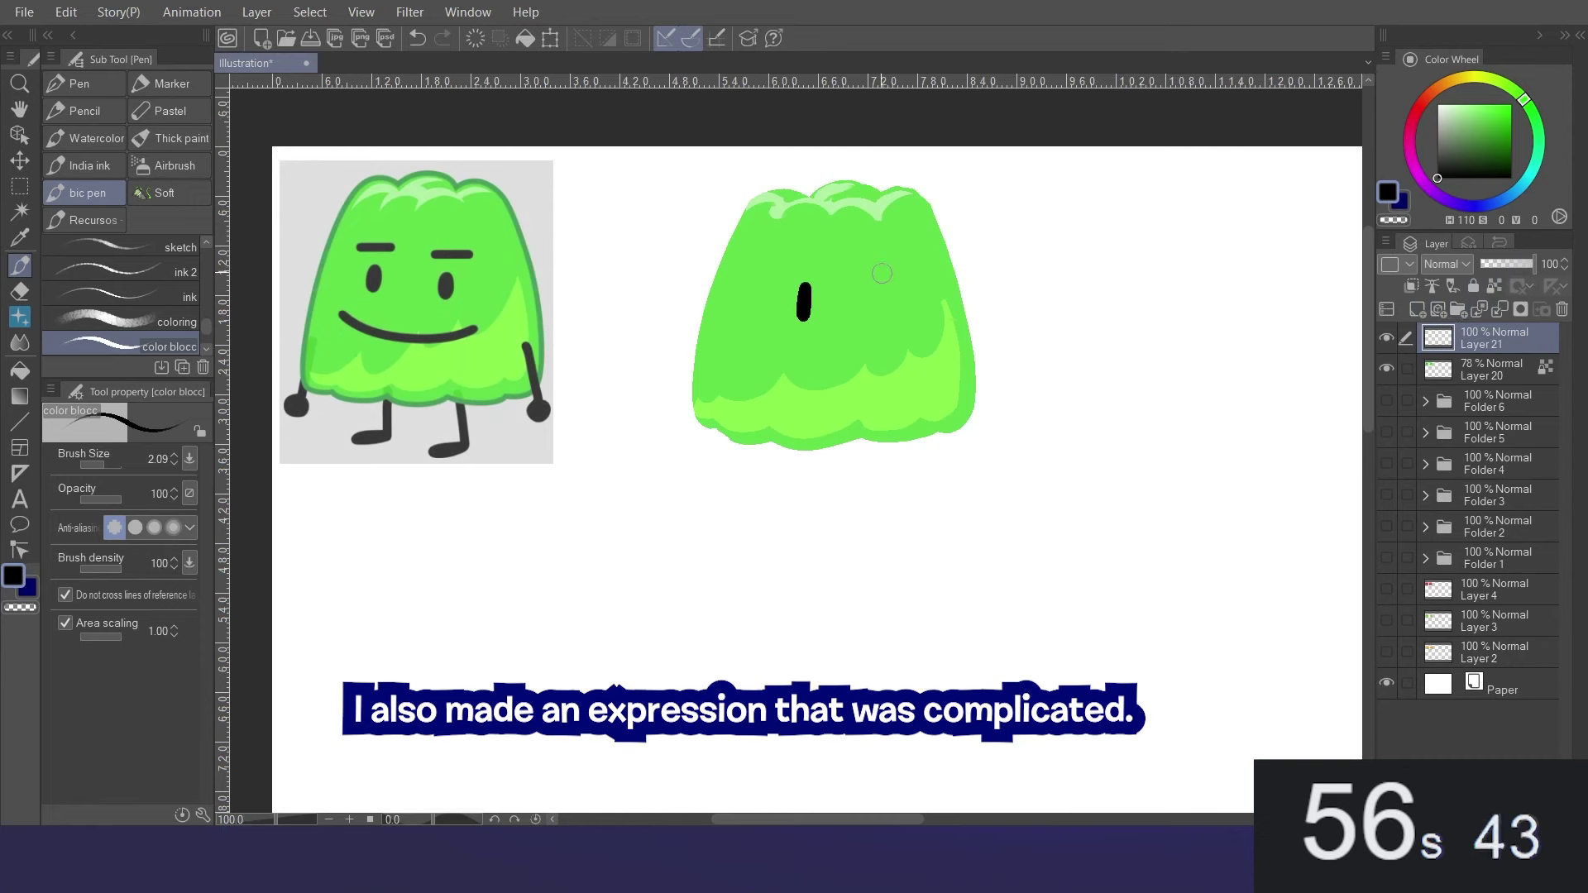
mouse_move(798, 348)
left_mouse_down()
mouse_move(874, 340)
mouse_move(843, 389)
left_mouse_up()
Draw Gelatin's two bent legs in black on a new layer beneath the translucent body.
left_click(1416, 378)
left_click(1416, 310)
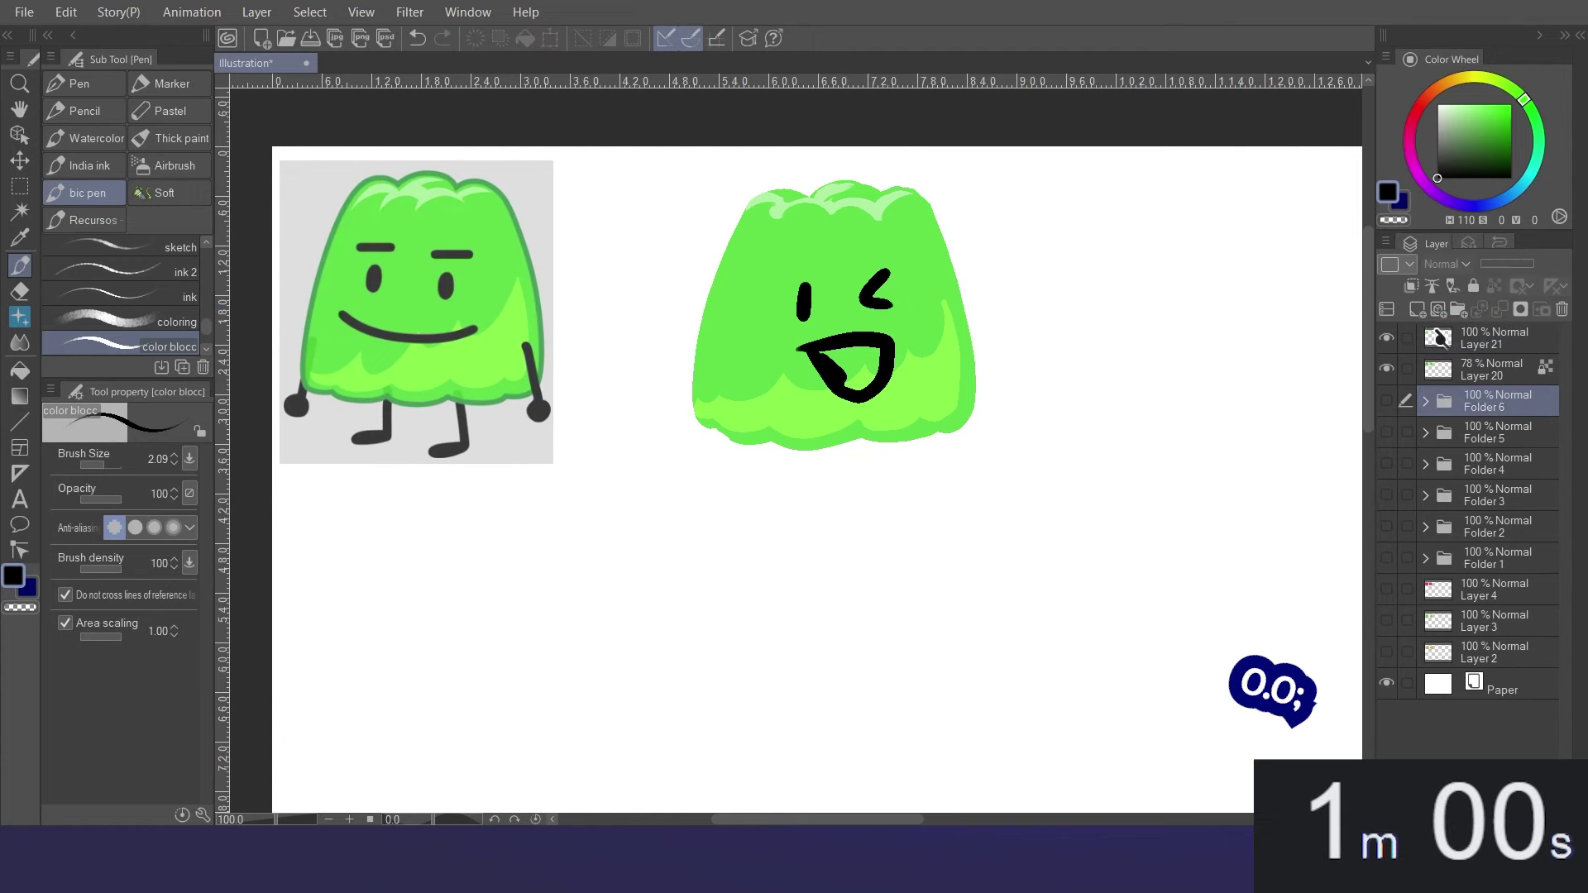
left_click_drag(790, 431, 765, 493)
left_click_drag(904, 426, 896, 488)
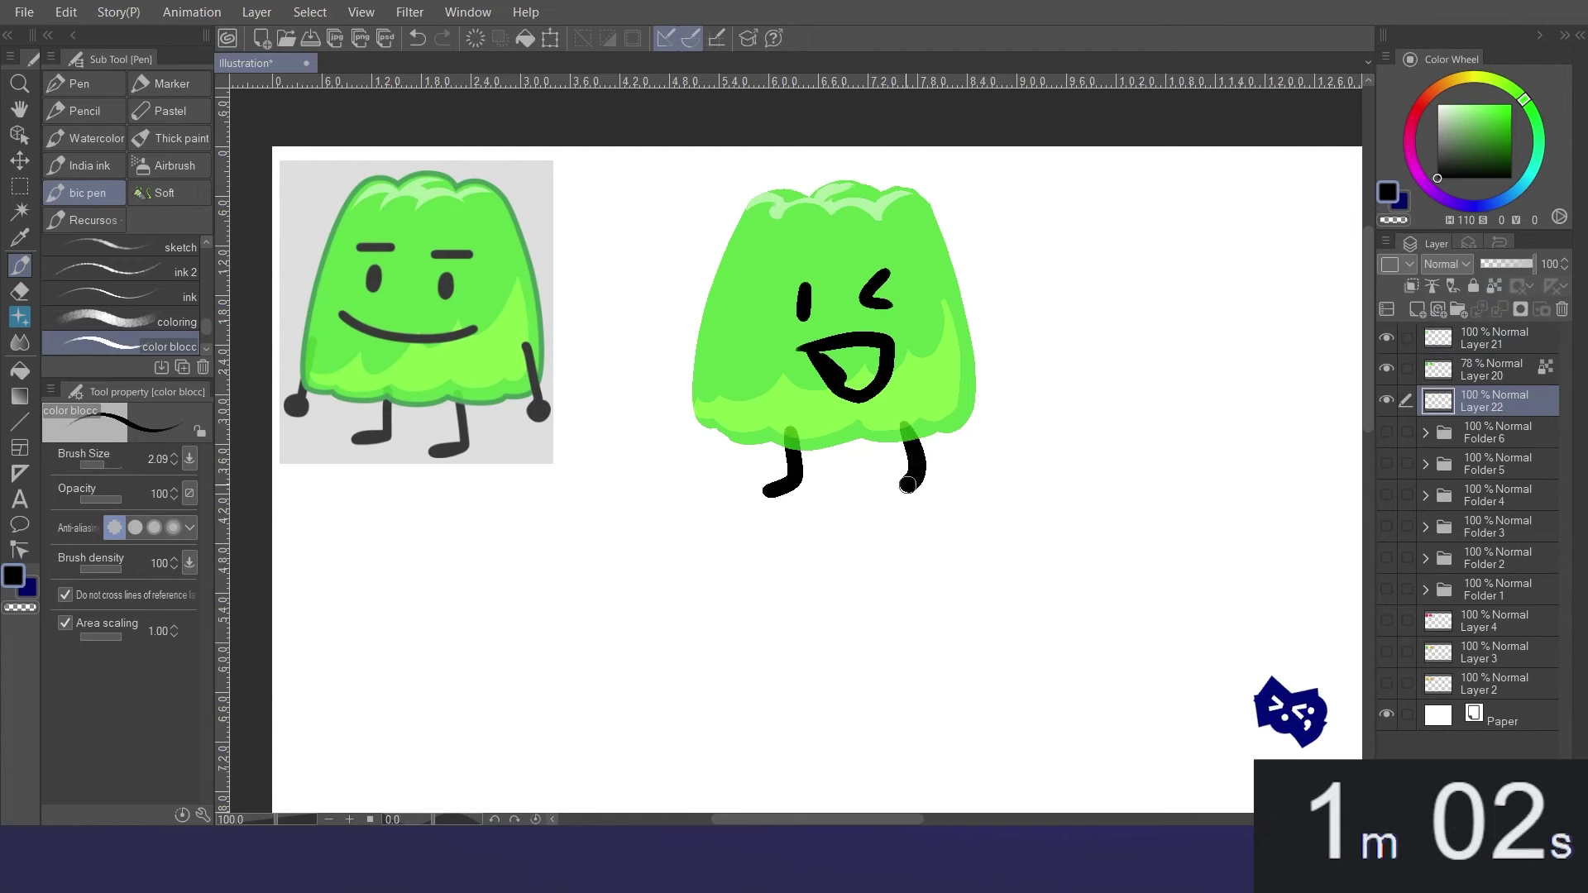
Draw Gelatin's raised arms with round fists in black, redoing the left one on the layer beneath the body.
left_click(1443, 372)
left_click(1444, 339)
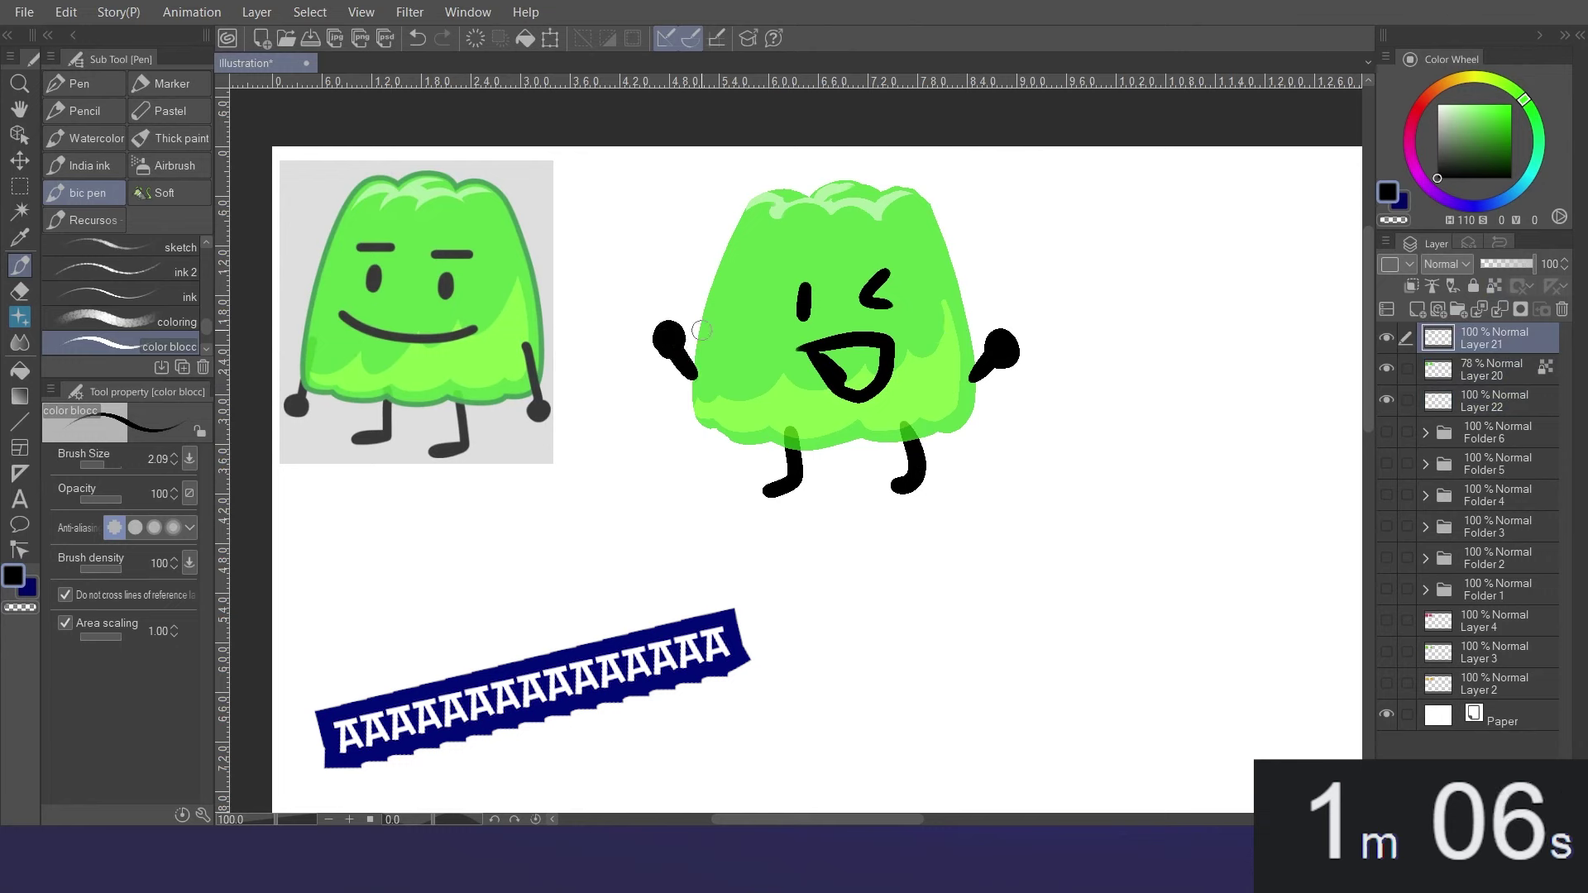
key("ctrl+z")
key("ctrl+z")
left_click_drag(669, 331, 667, 352)
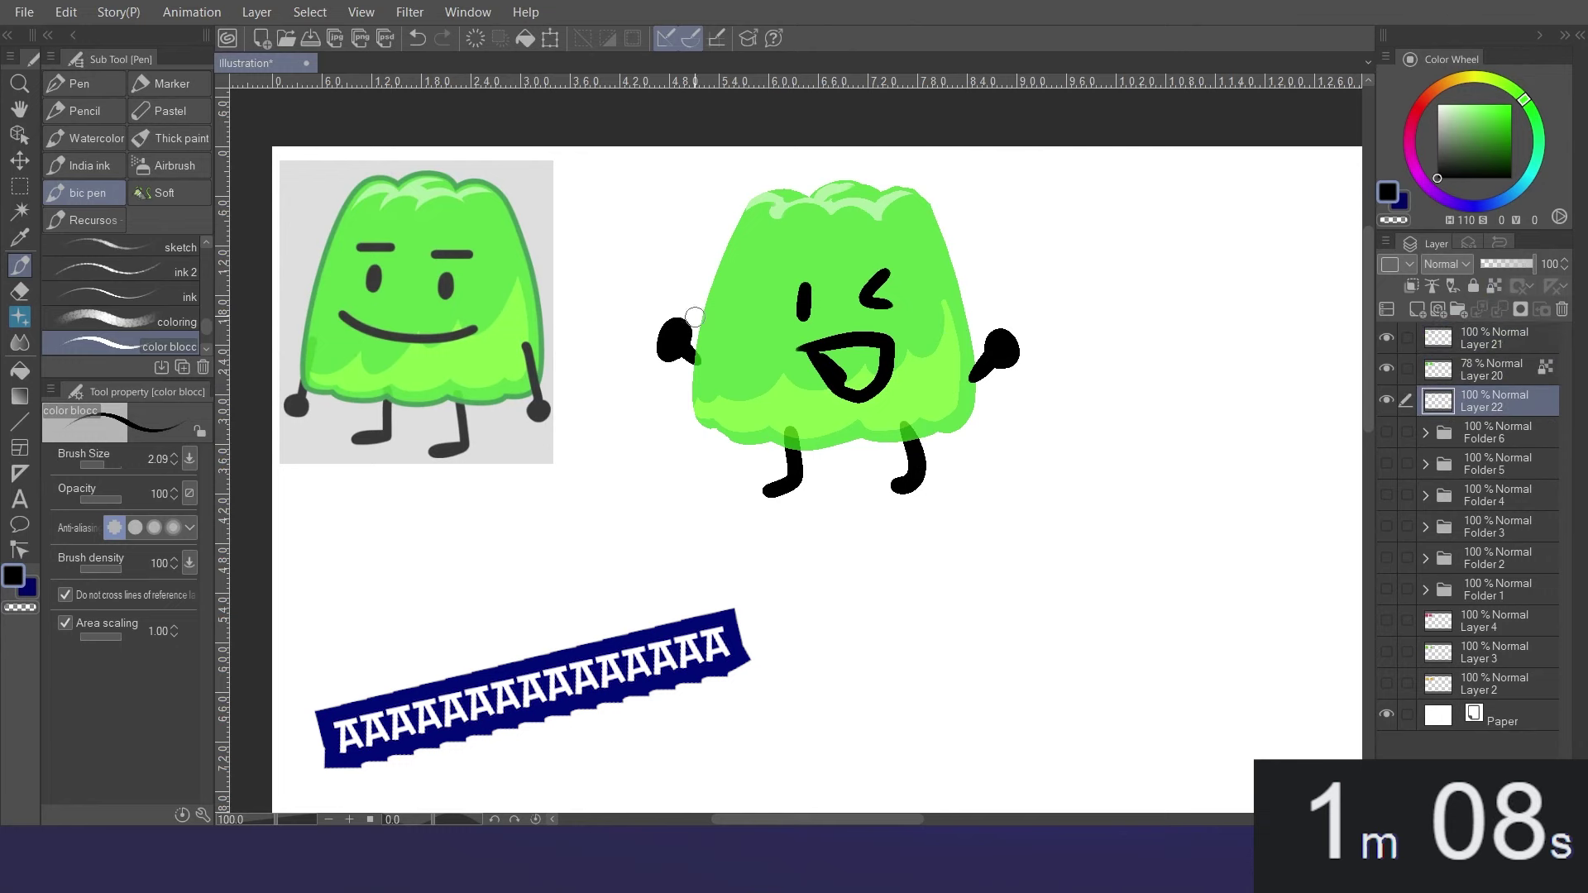
Fill the inside of Gelatin's open mouth with white on the face layer.
left_click(1464, 338)
left_click(1438, 106)
key("g")
left_click(844, 354)
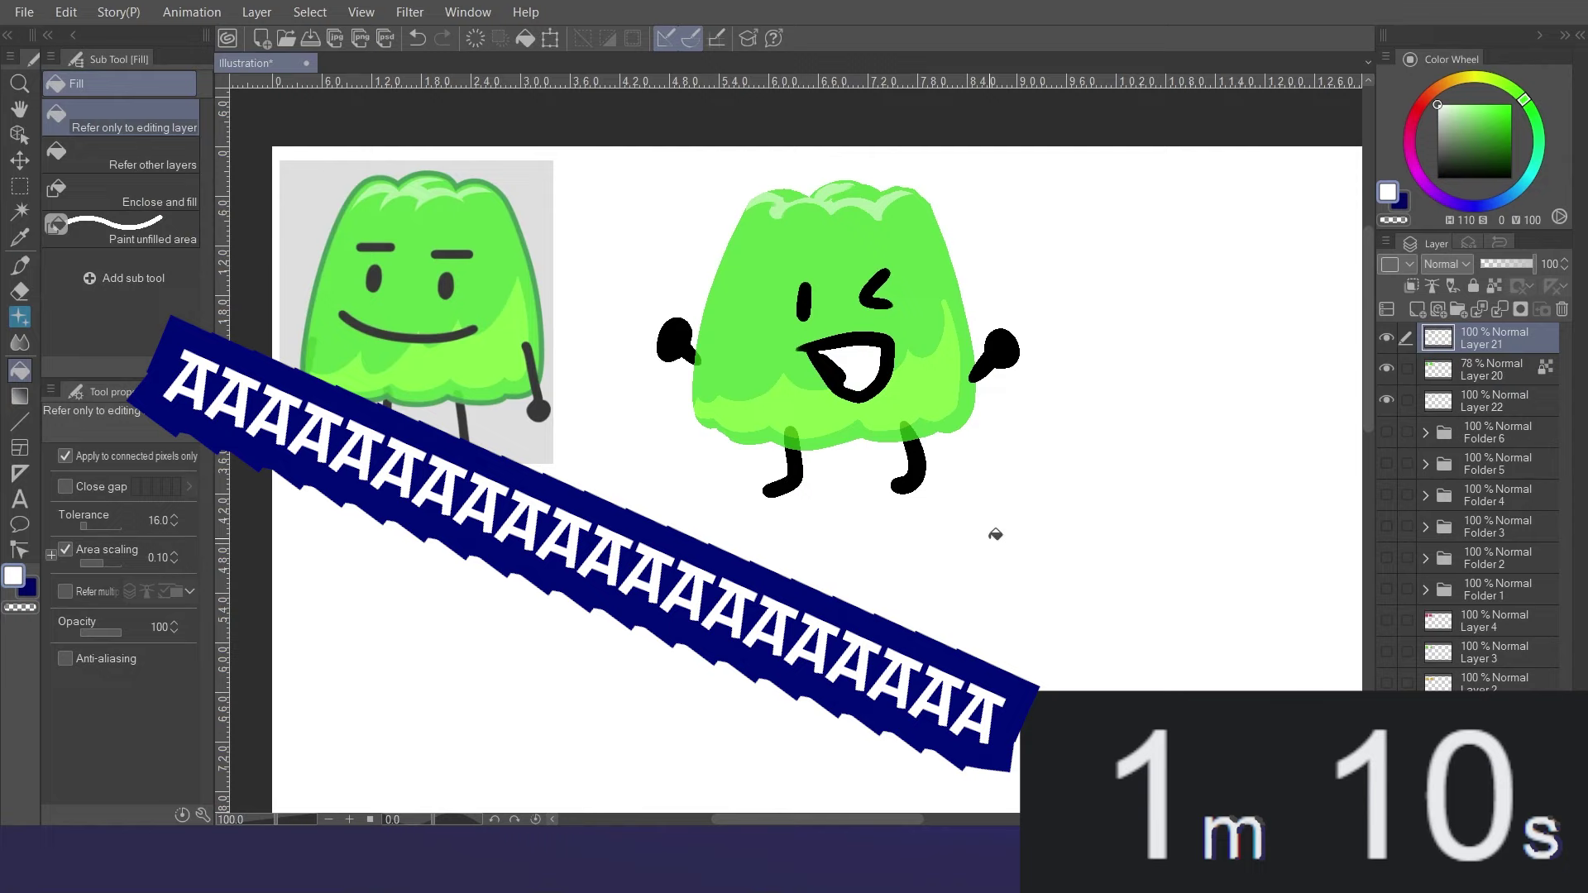